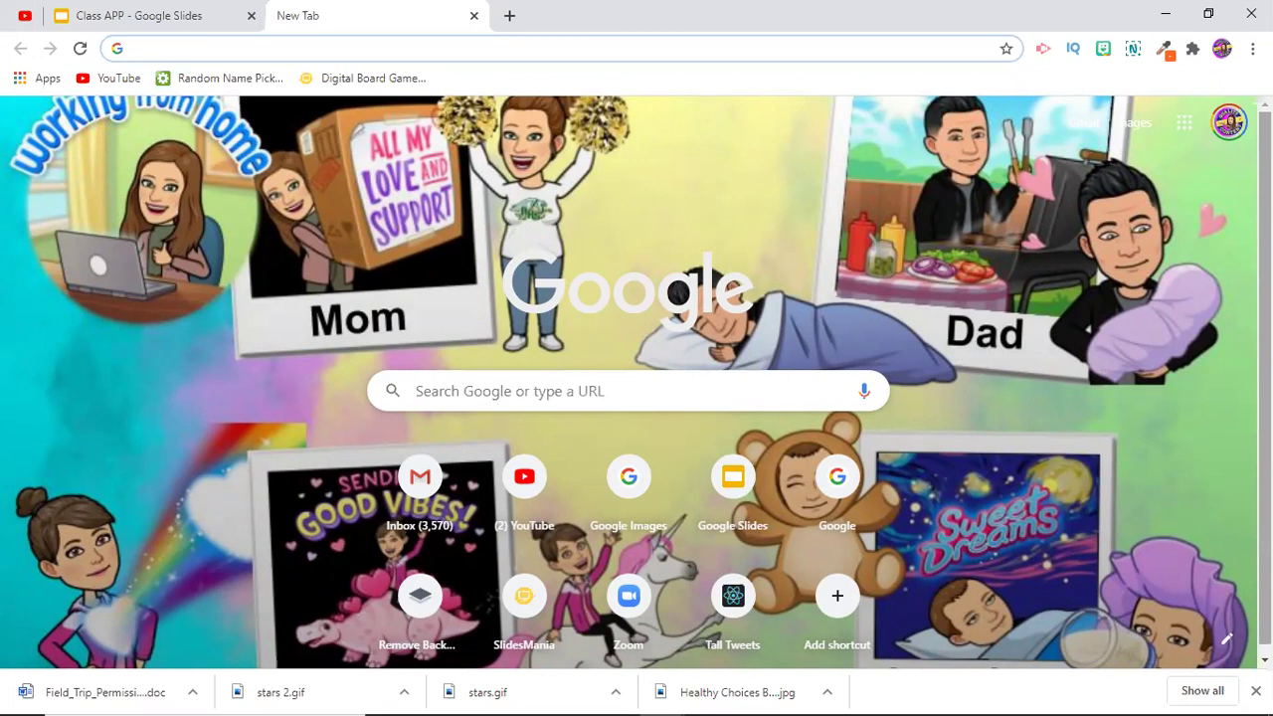
Step: Switch to the Class APP presentation, view its contact information and homework pages, and return to the menu slide
{"action": "left_click", "coordinate": [151, 22]}
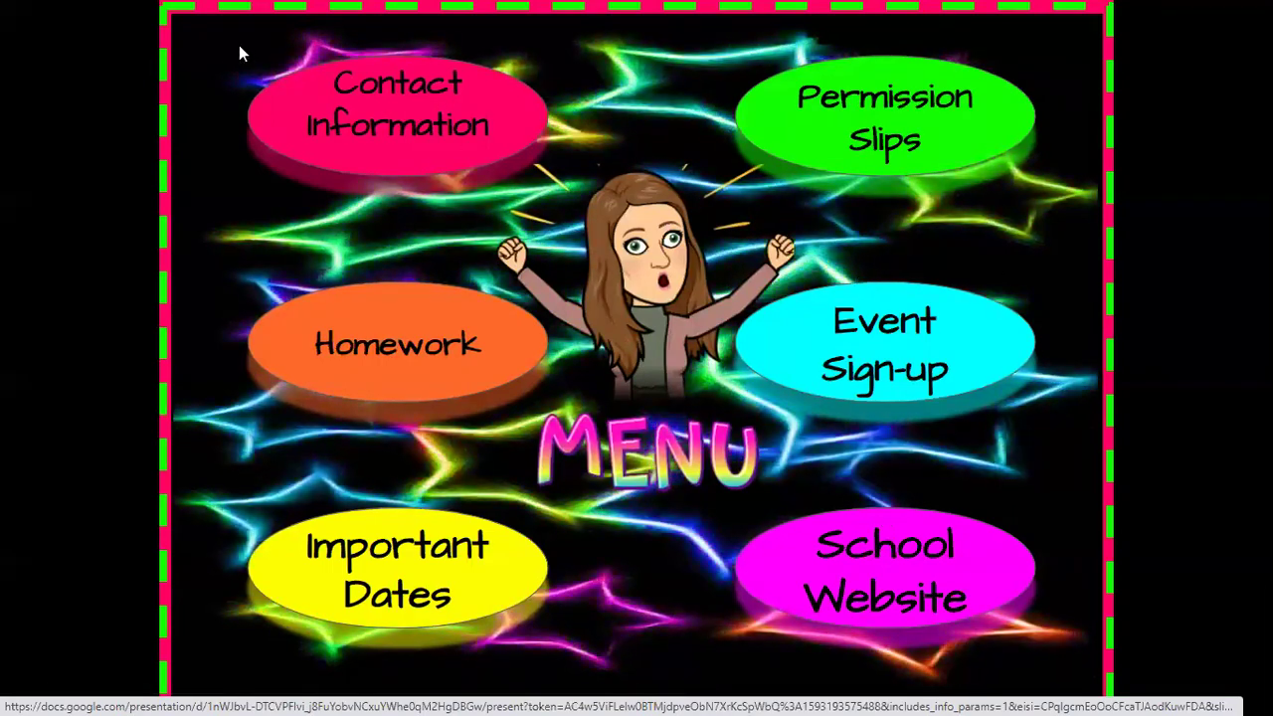
{"action": "left_click", "coordinate": [439, 129]}
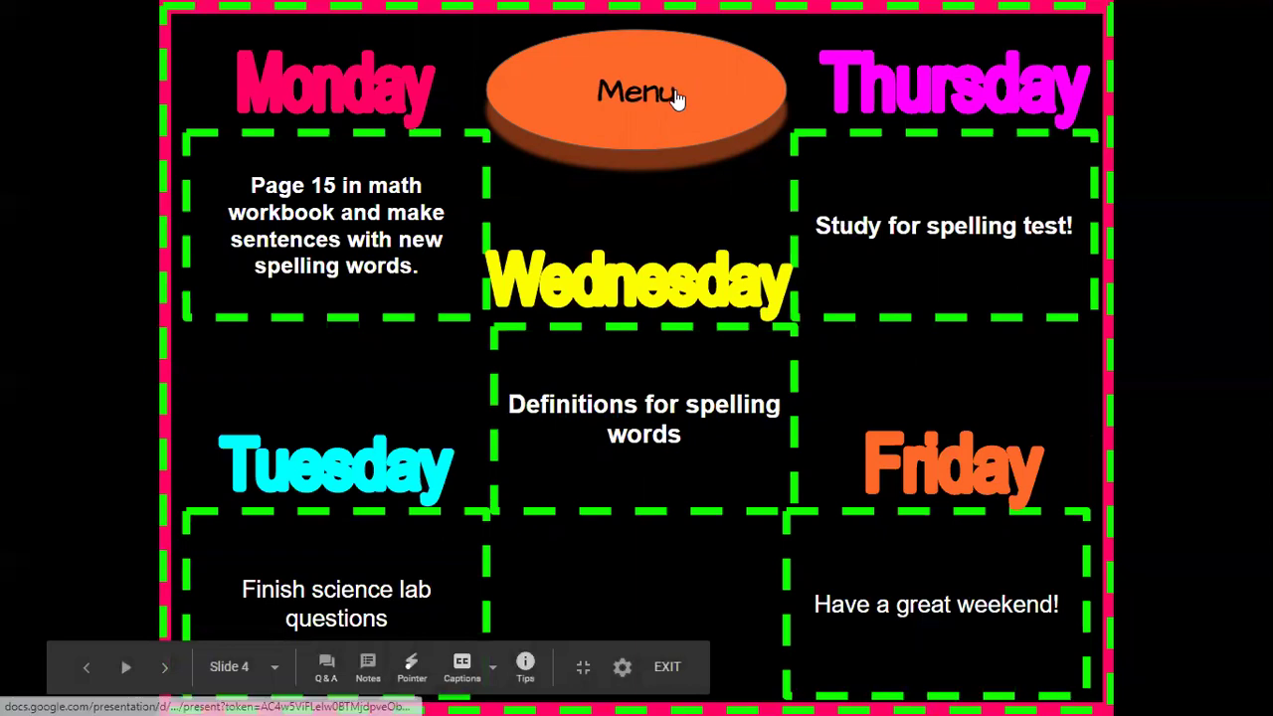
{"action": "left_click", "coordinate": [610, 112]}
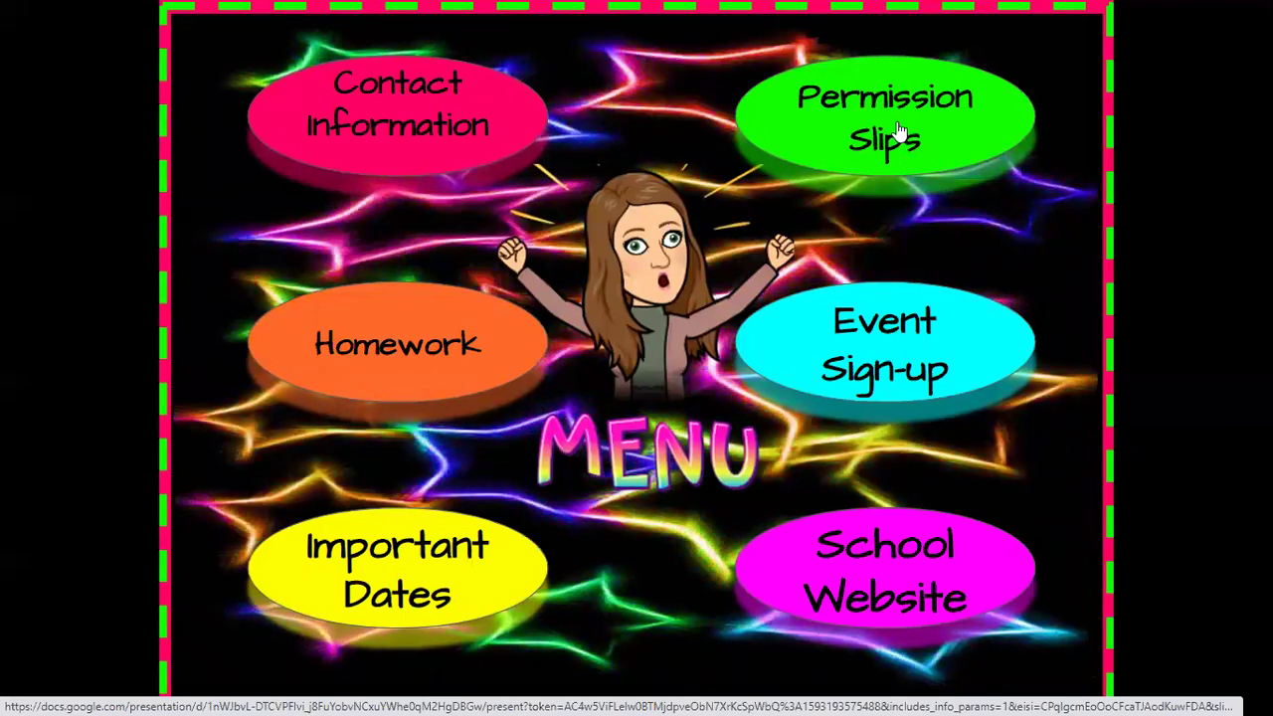
Step: View the field trip permission slip linked from the Permission Slips page, close it and return to the menu slide
{"action": "left_click", "coordinate": [898, 132]}
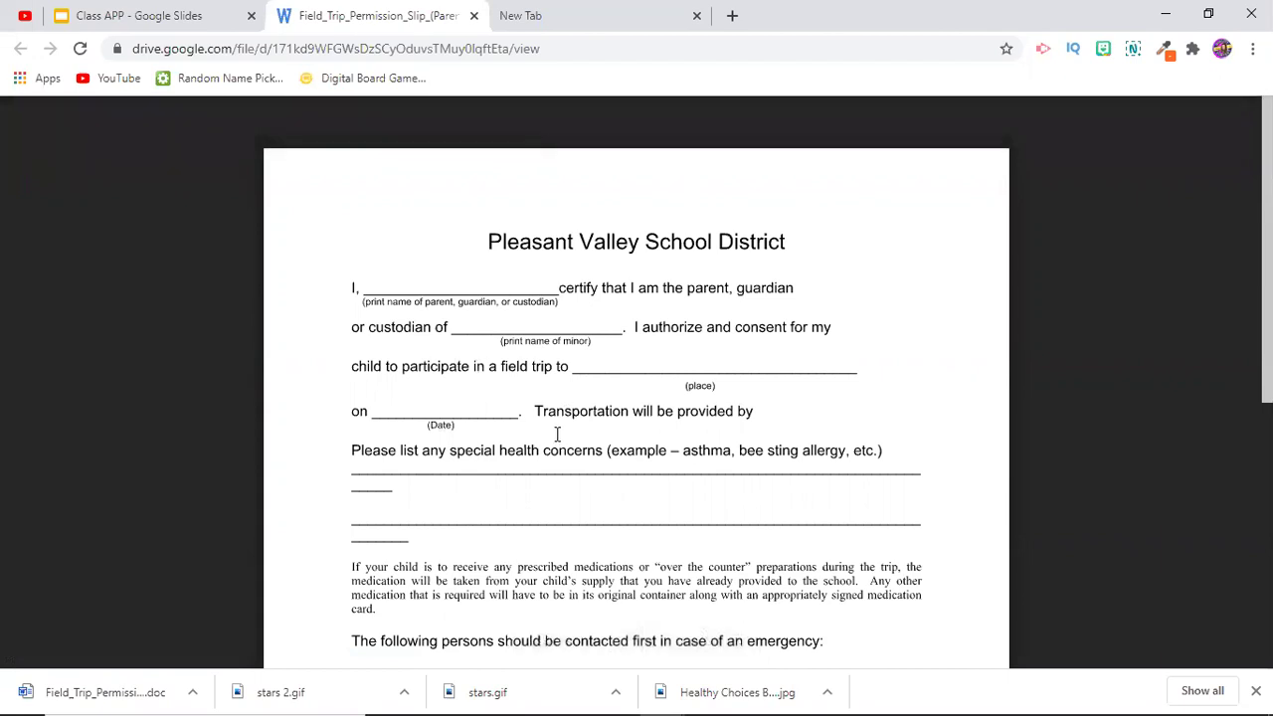
{"action": "left_click", "coordinate": [473, 16]}
{"action": "left_click", "coordinate": [651, 179]}
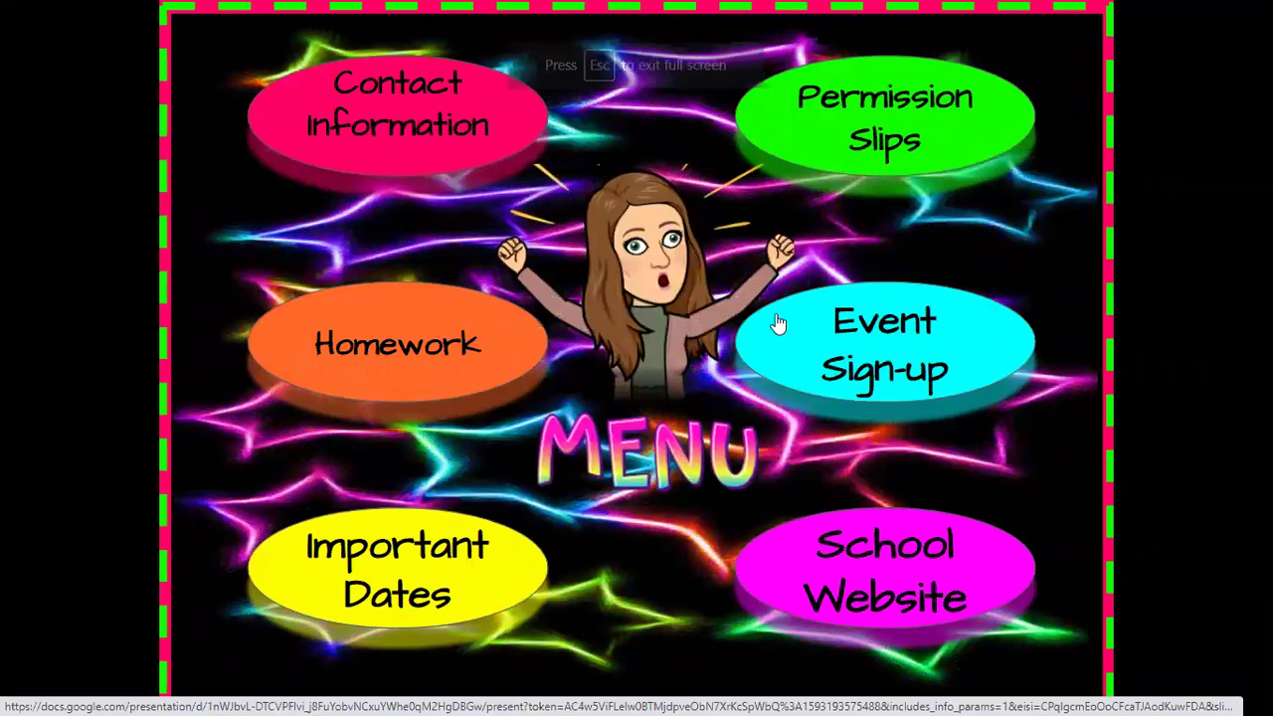
Step: Examine the class dance sign-up sheet linked from the Event Sign-up page, close it and return to the menu slide
{"action": "left_click", "coordinate": [885, 350]}
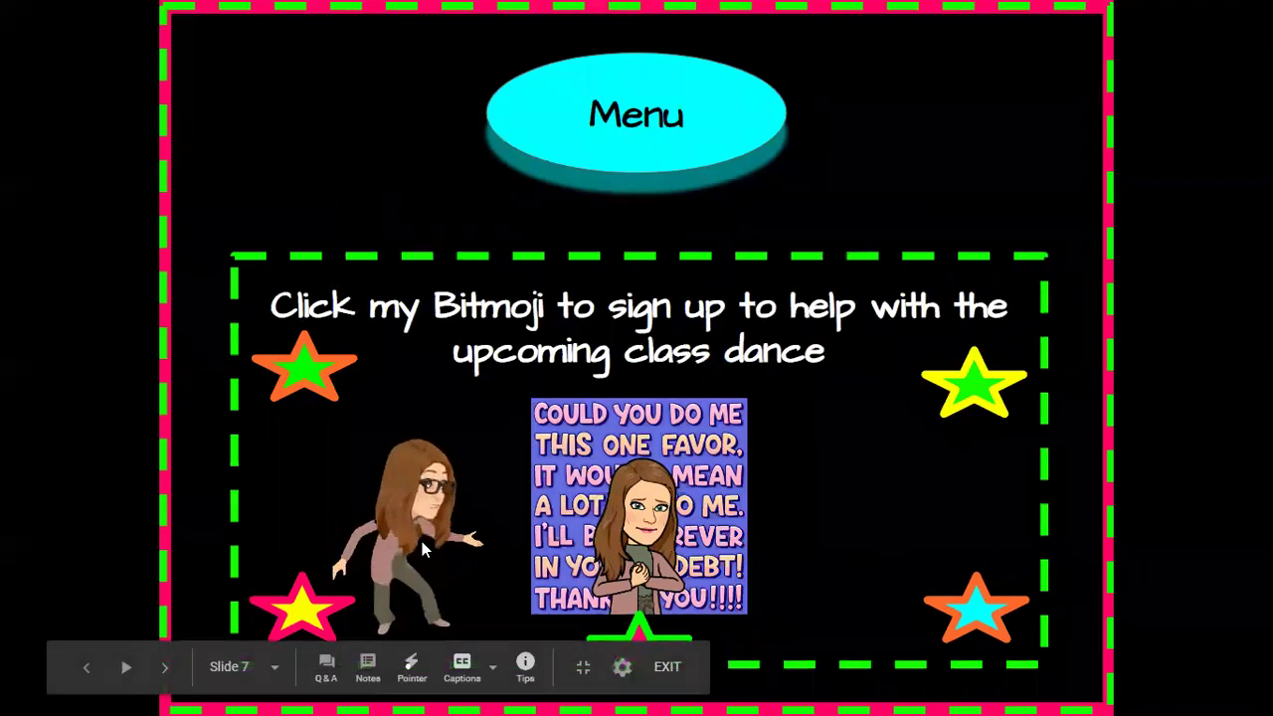
{"action": "left_click", "coordinate": [644, 485]}
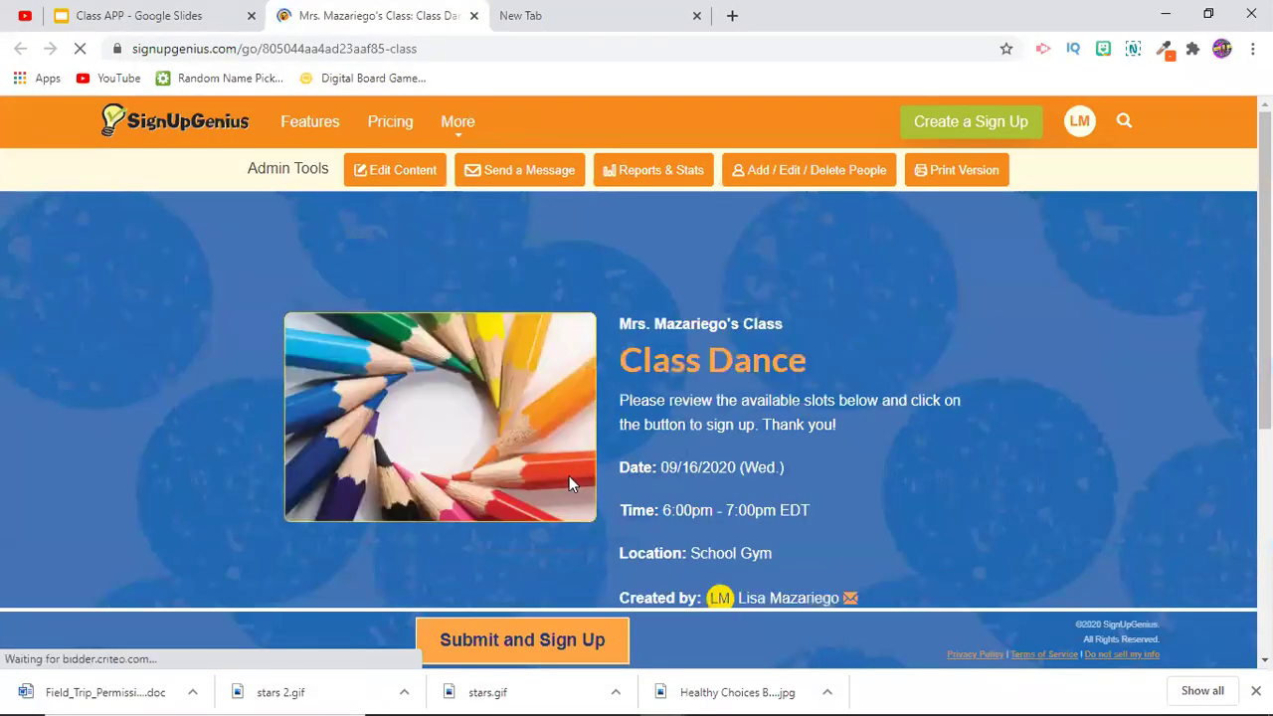
{"action": "scroll", "coordinate": [569, 483], "scroll_direction": "down", "scroll_amount": 1}
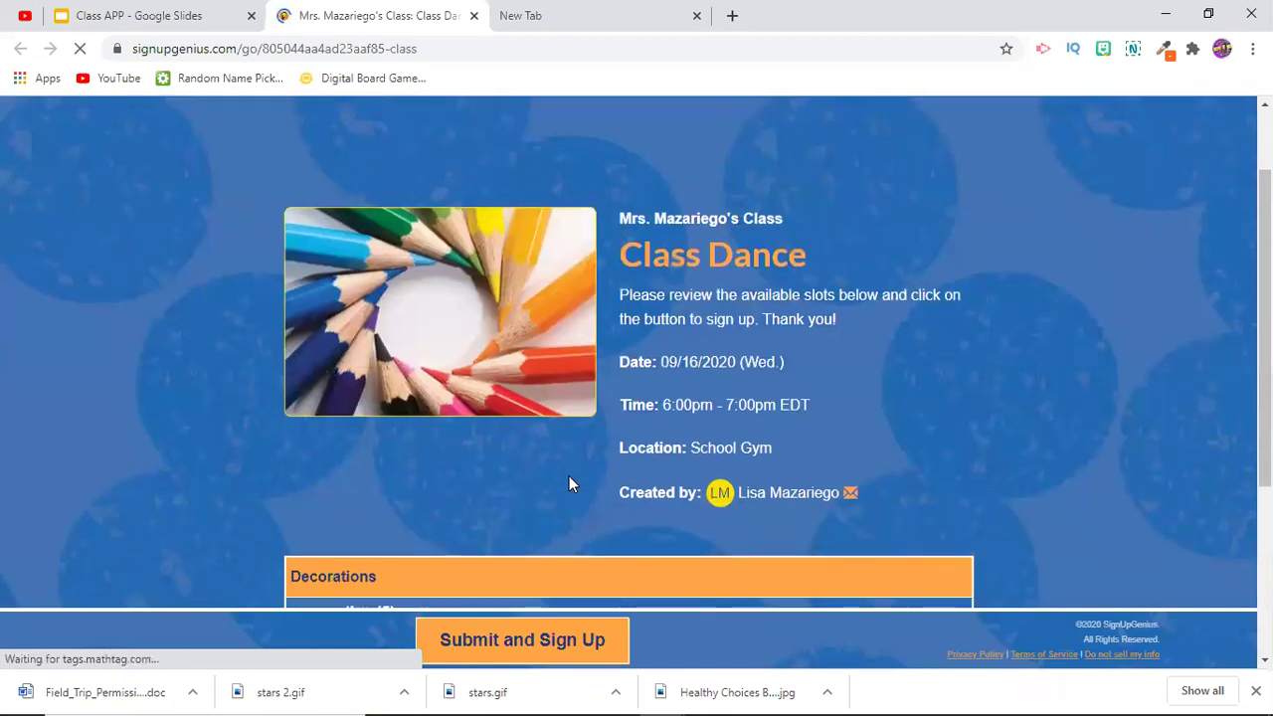
{"action": "scroll", "coordinate": [568, 485], "scroll_direction": "down", "scroll_amount": 1}
{"action": "scroll", "coordinate": [569, 484], "scroll_direction": "down", "scroll_amount": 1}
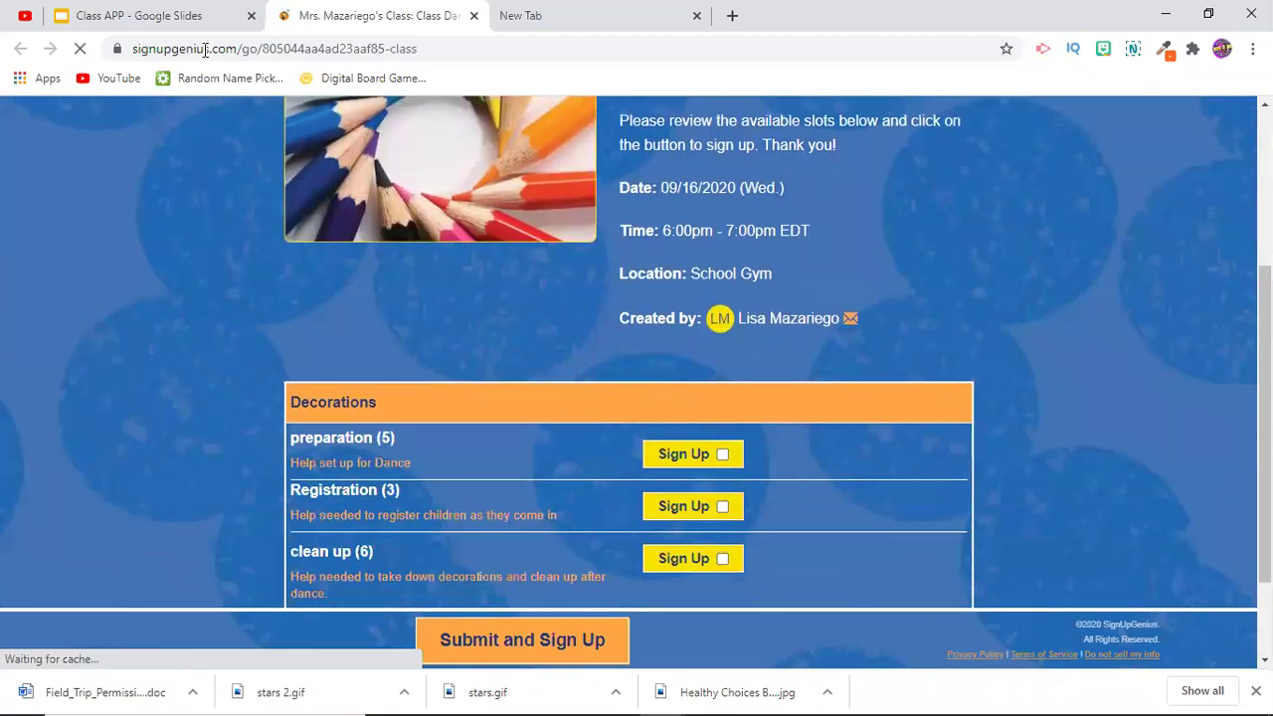
{"action": "scroll", "coordinate": [596, 497], "scroll_direction": "up", "scroll_amount": 3}
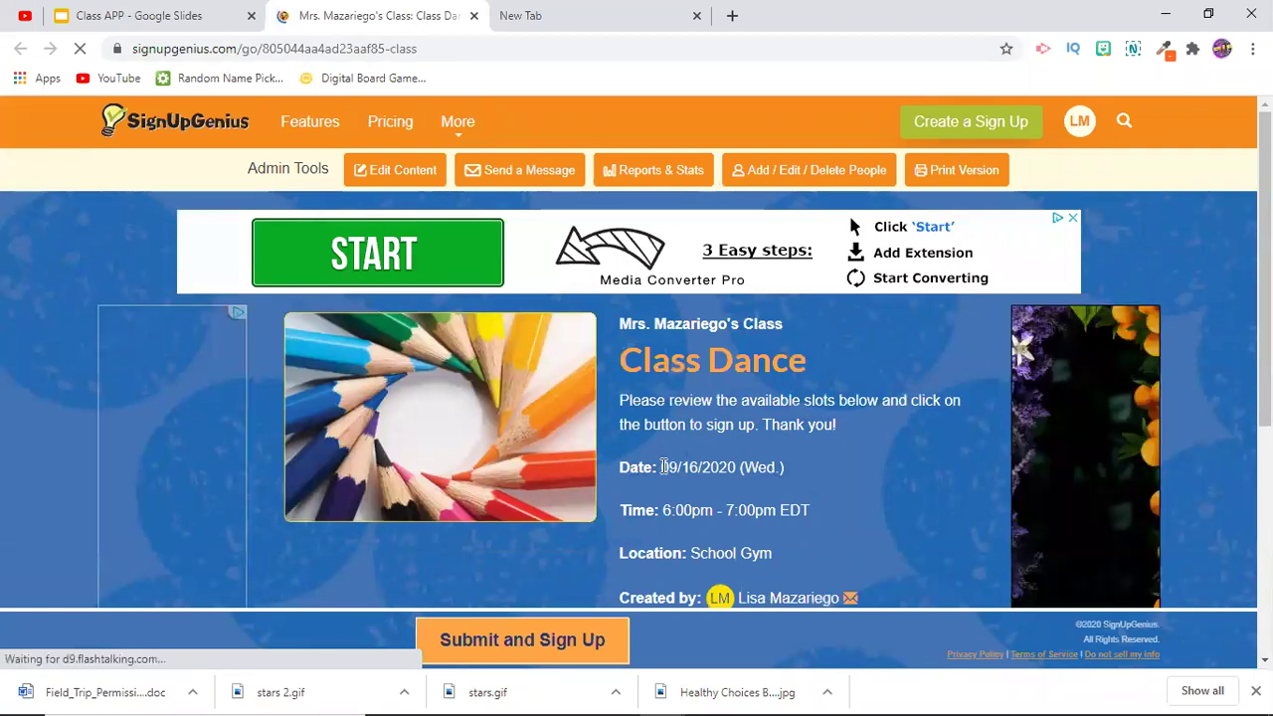
{"action": "scroll", "coordinate": [733, 502], "scroll_direction": "down", "scroll_amount": 4}
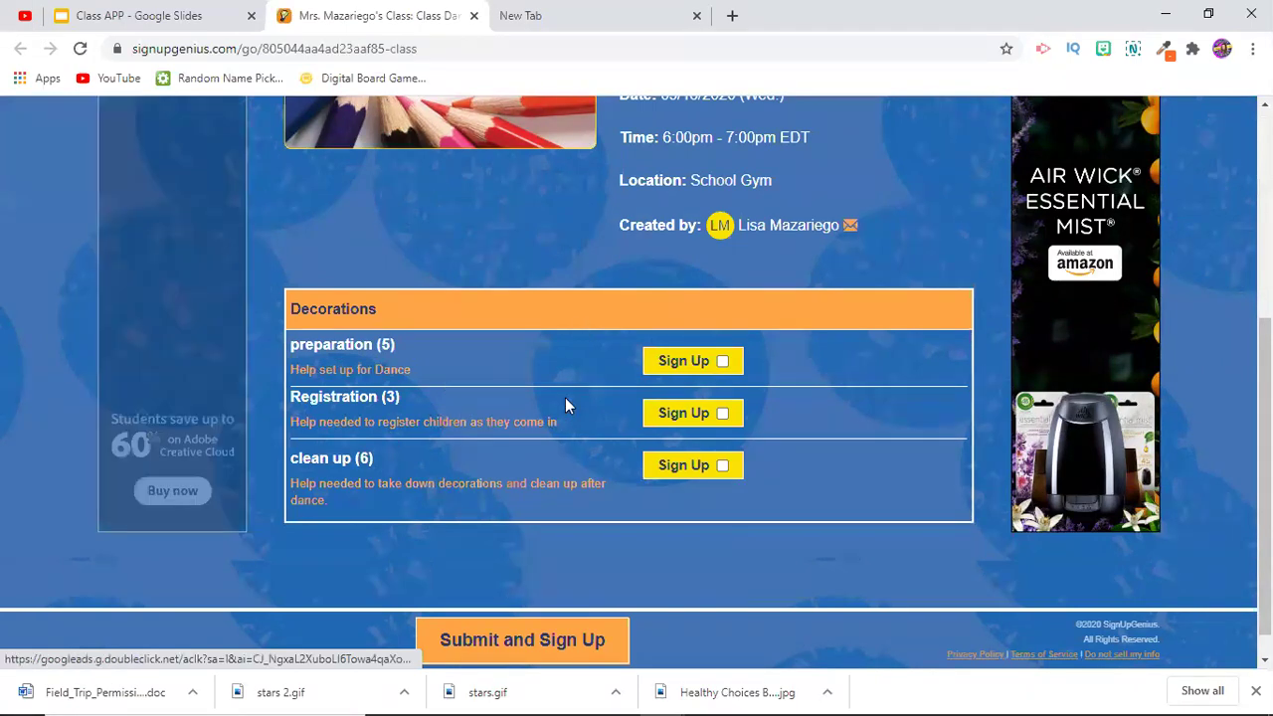
{"action": "scroll", "coordinate": [466, 405], "scroll_direction": "down", "scroll_amount": 1}
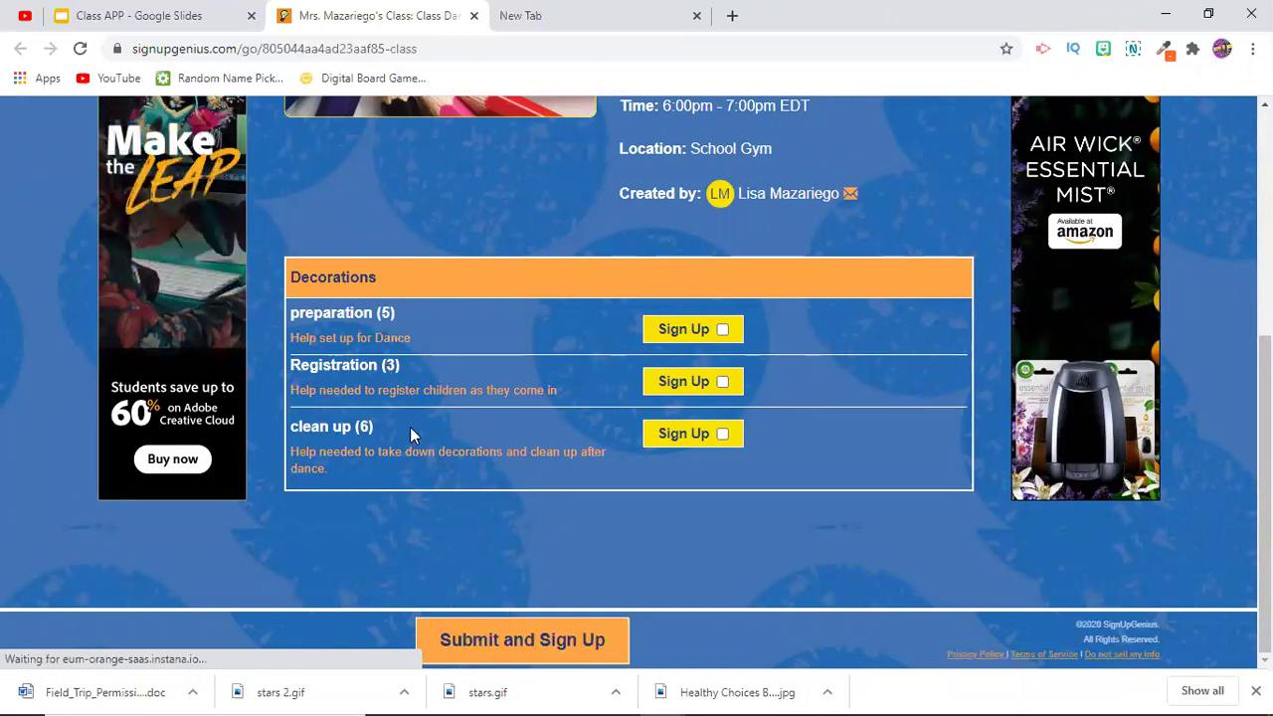
{"action": "left_click", "coordinate": [474, 17]}
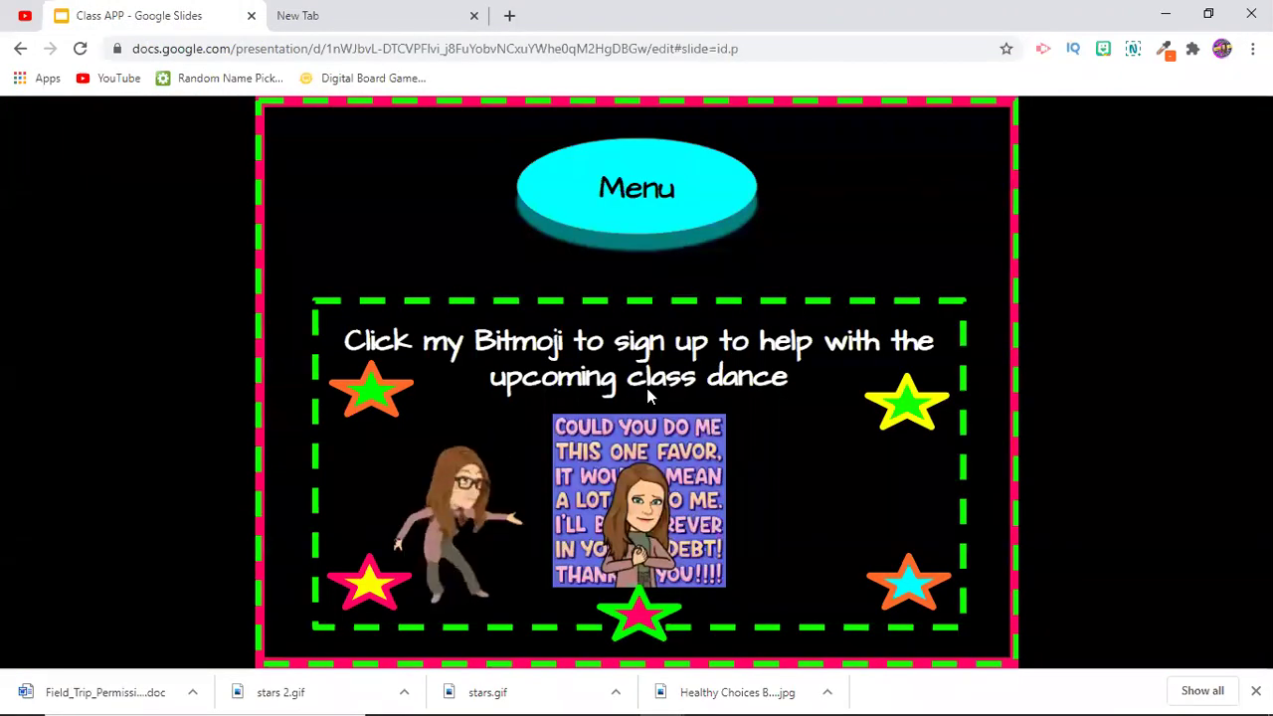
{"action": "left_click", "coordinate": [648, 191]}
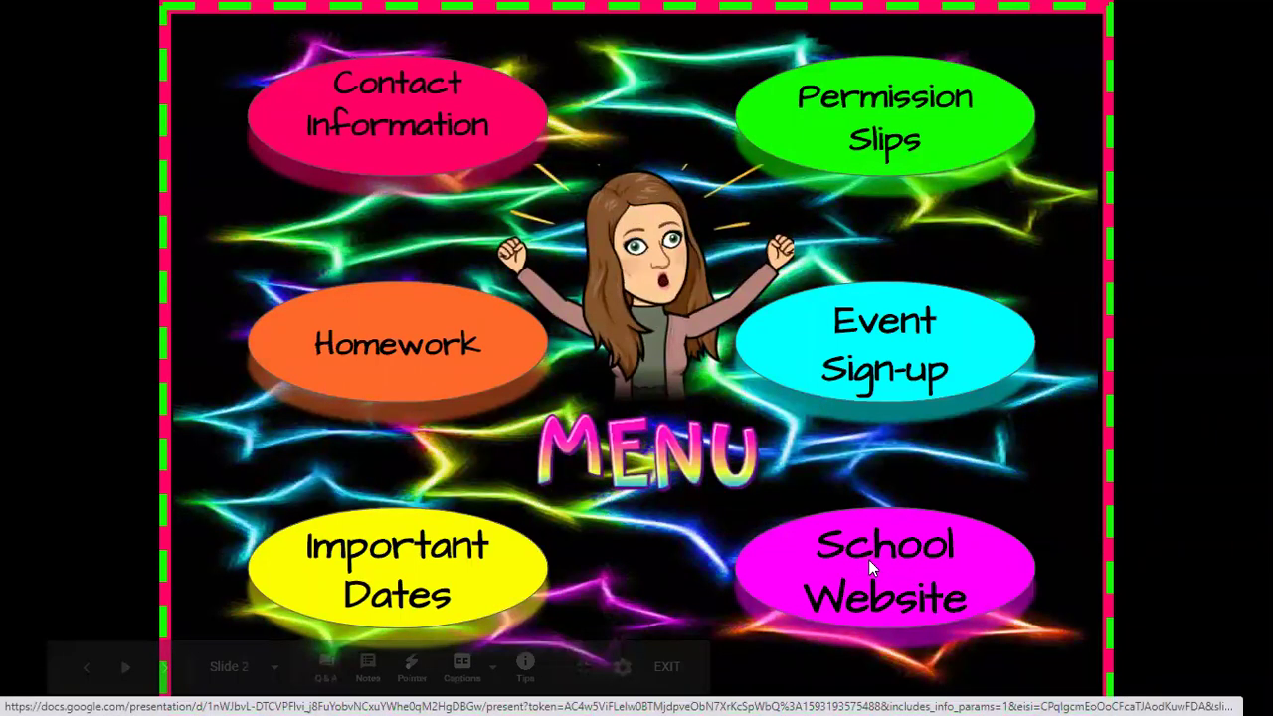
Step: View the site linked from the School Website page, close it and exit the slideshow
{"action": "left_click", "coordinate": [868, 559]}
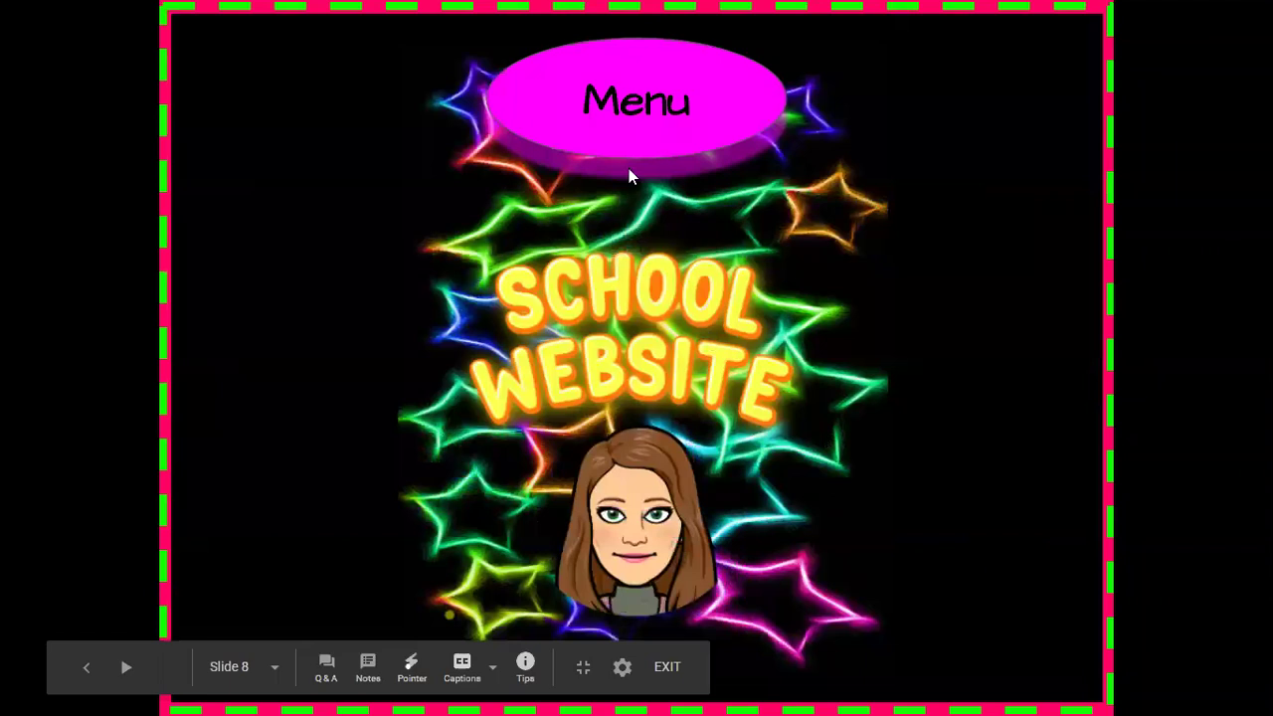
{"action": "left_click", "coordinate": [635, 476]}
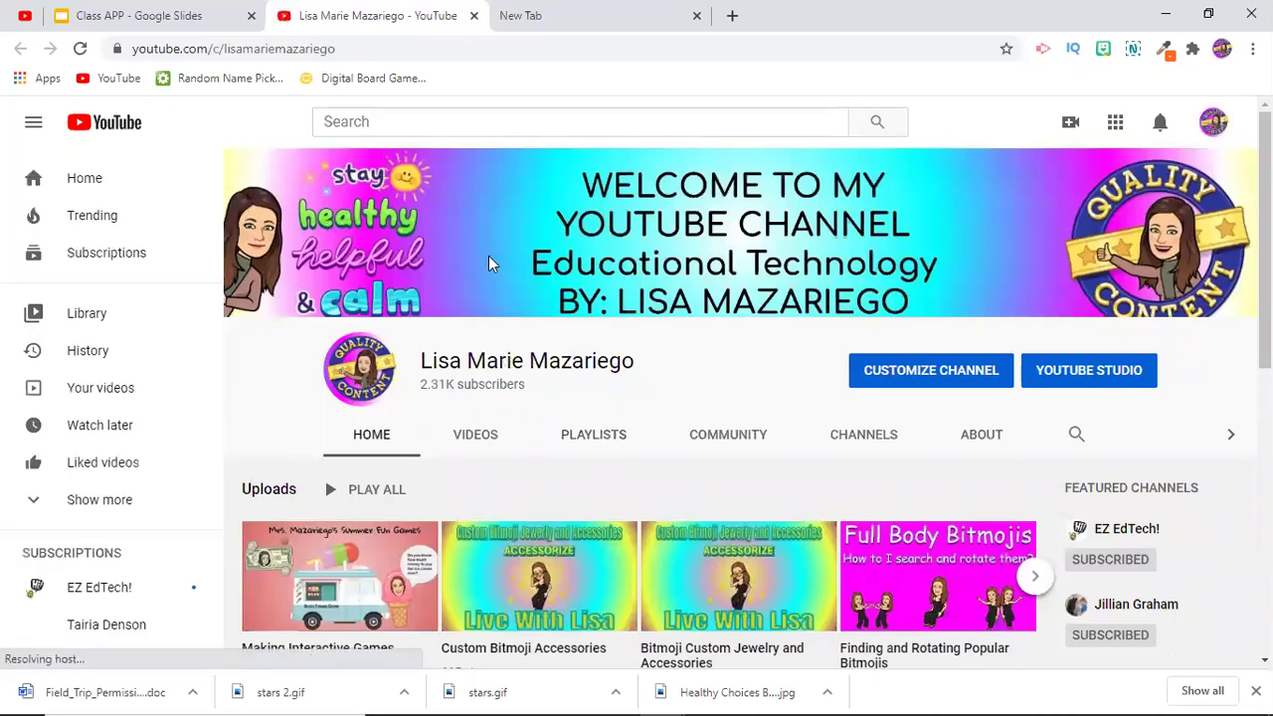
{"action": "key", "text": "ctrl+w"}
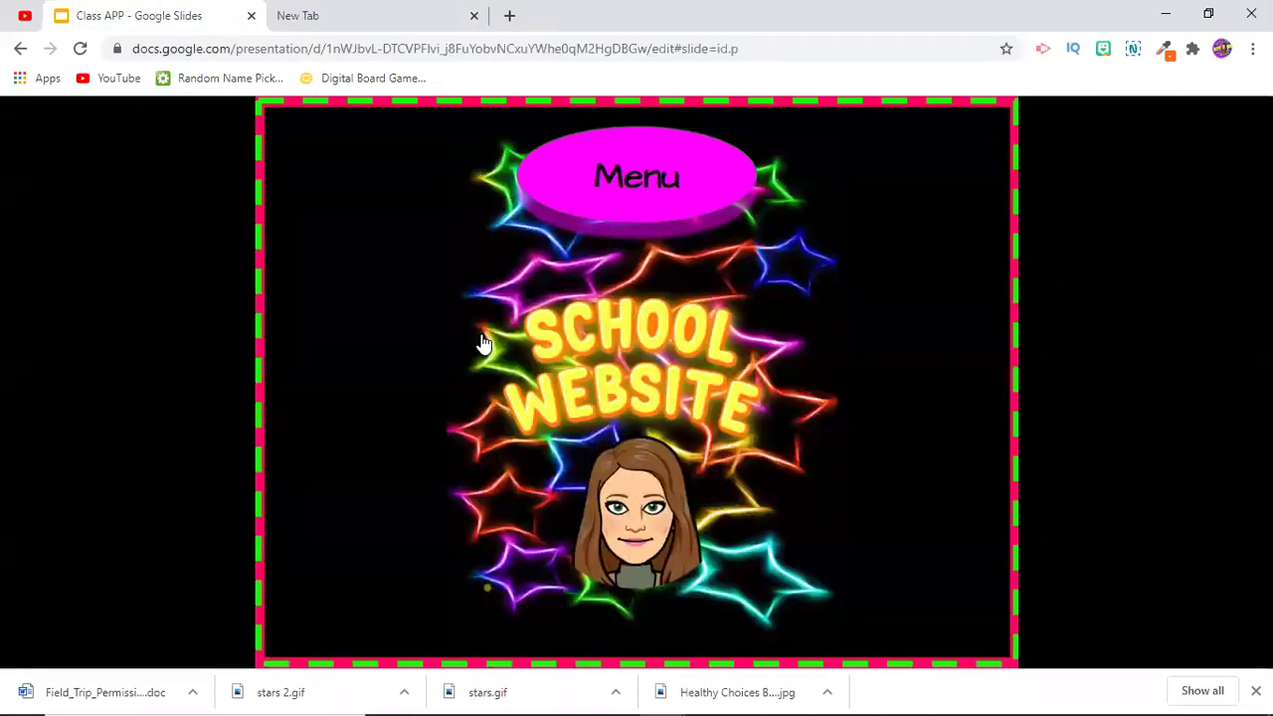
{"action": "key", "text": "Escape"}
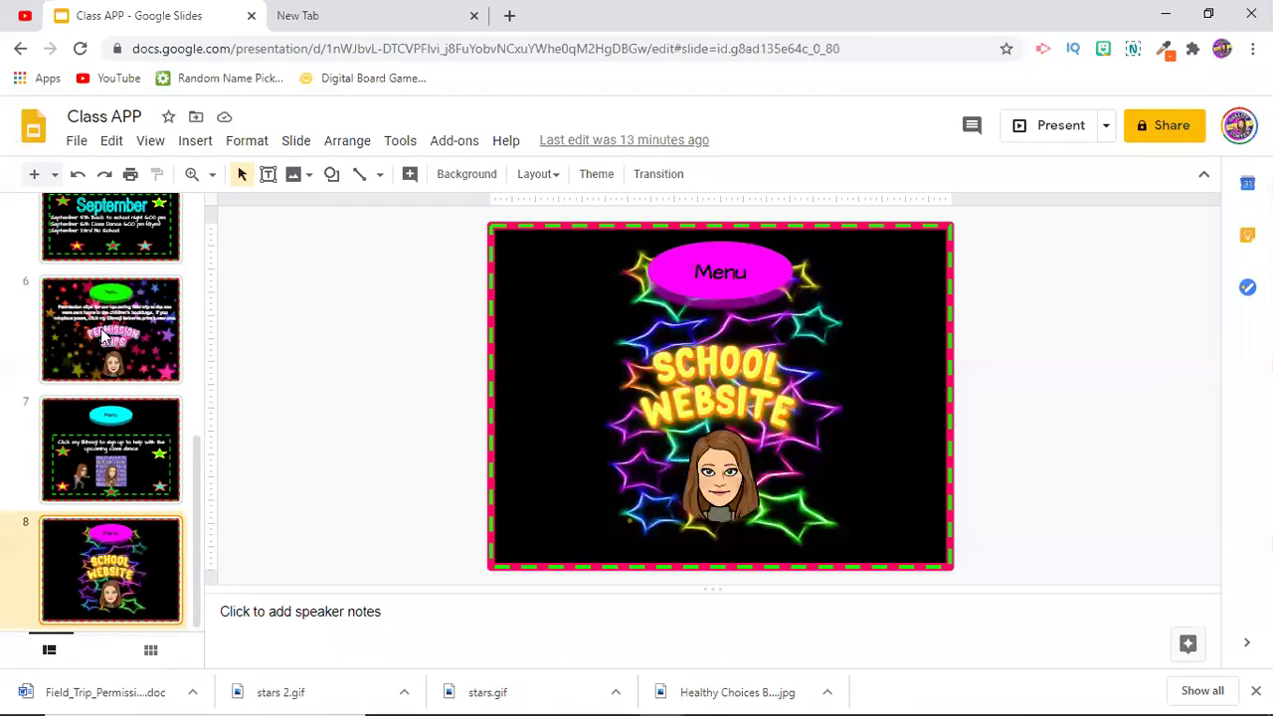
Step: Insert a new slide after the title slide and delete its title and subtitle placeholders
{"action": "scroll", "coordinate": [104, 336], "scroll_direction": "up", "scroll_amount": 5}
{"action": "scroll", "coordinate": [133, 339], "scroll_direction": "up", "scroll_amount": 1}
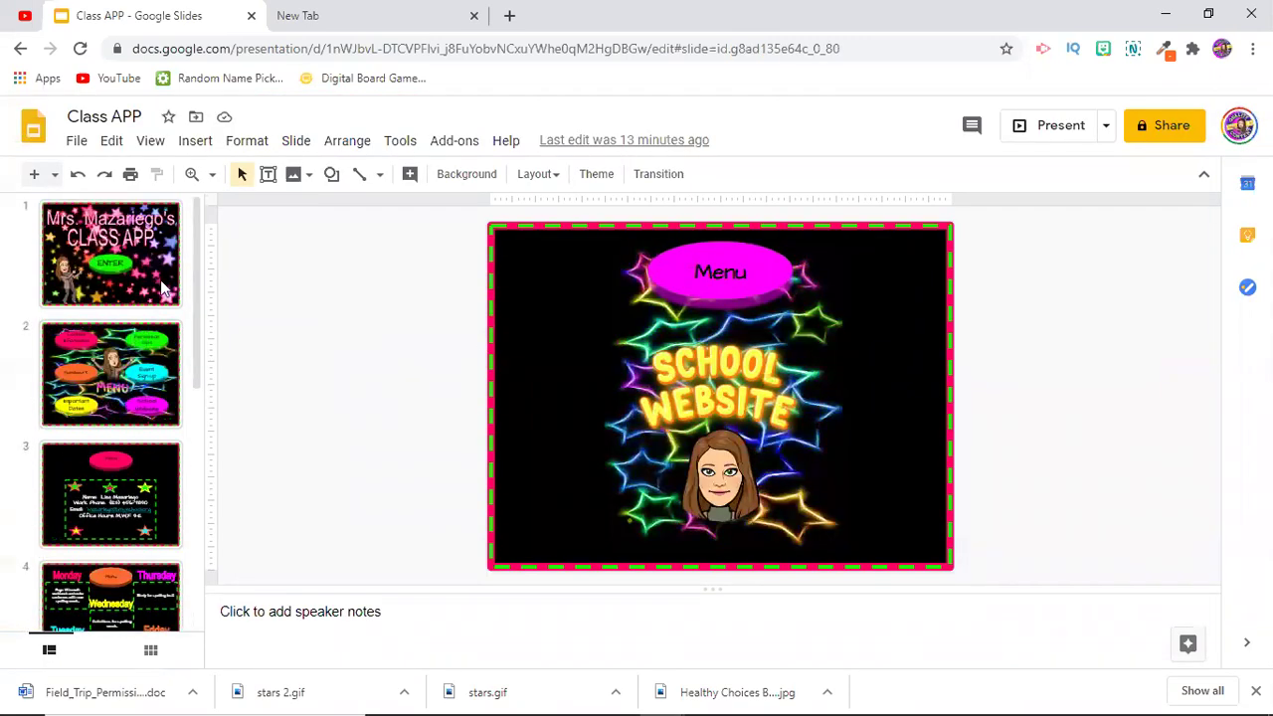
{"action": "left_click", "coordinate": [164, 288]}
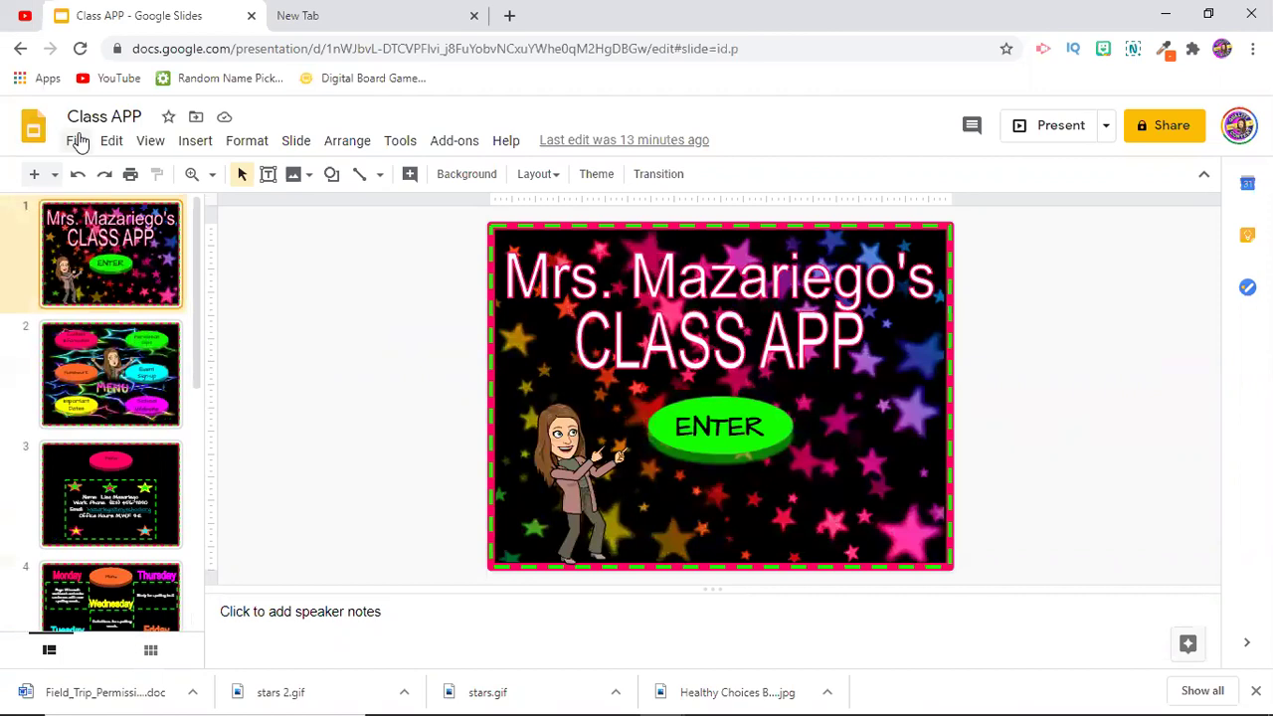
{"action": "left_click", "coordinate": [33, 176]}
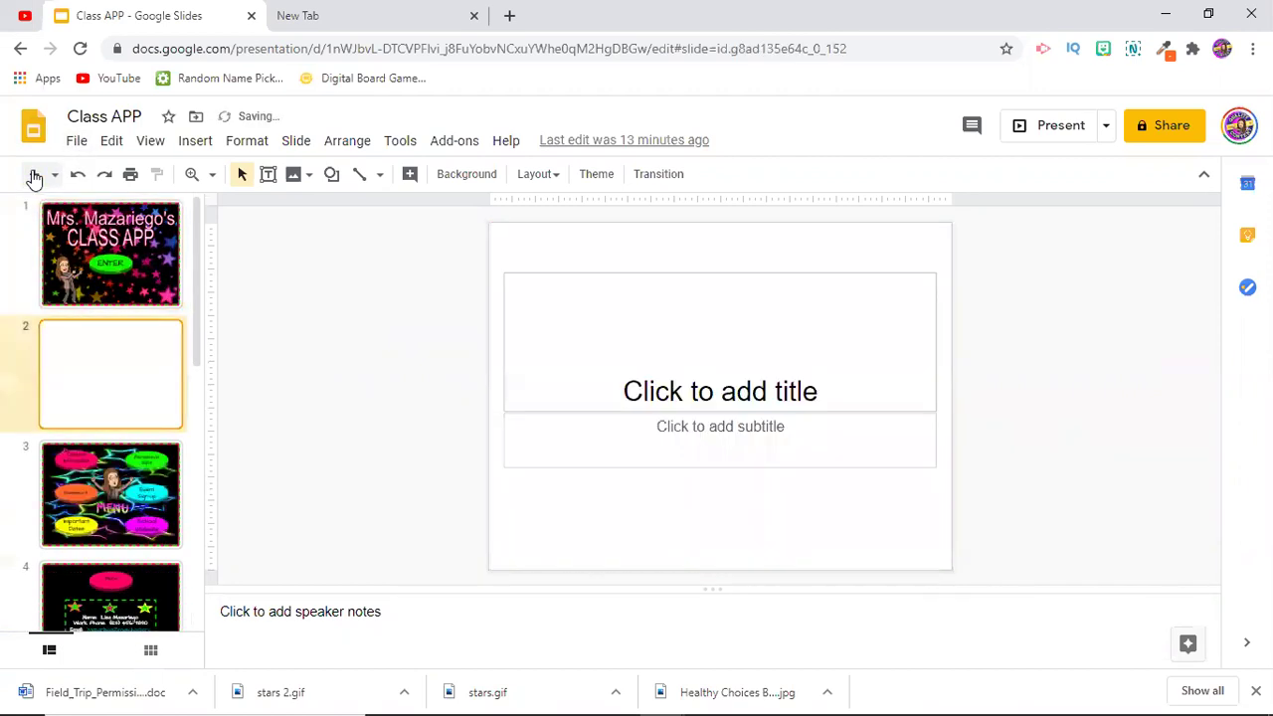
{"action": "left_click_drag", "start_coordinate": [502, 252], "coordinate": [912, 521]}
{"action": "key", "text": "Delete"}
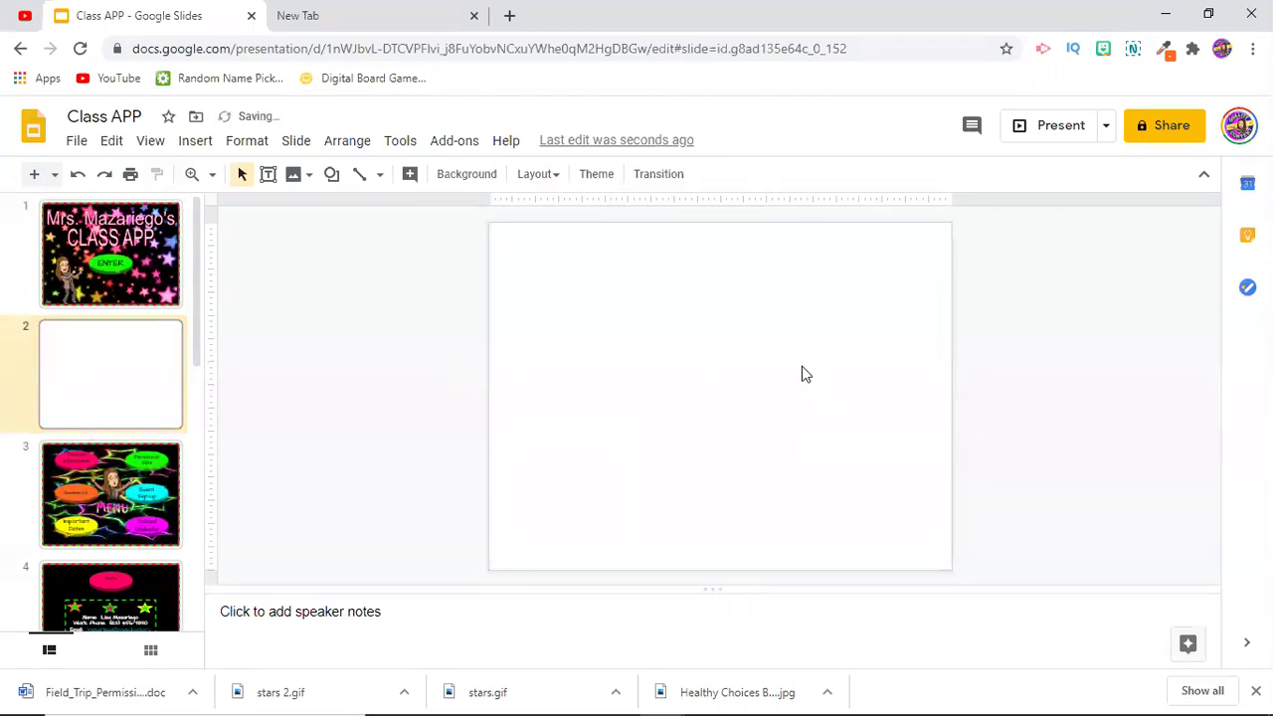
Step: Set the new slide's background color to solid black
{"action": "left_click", "coordinate": [468, 176]}
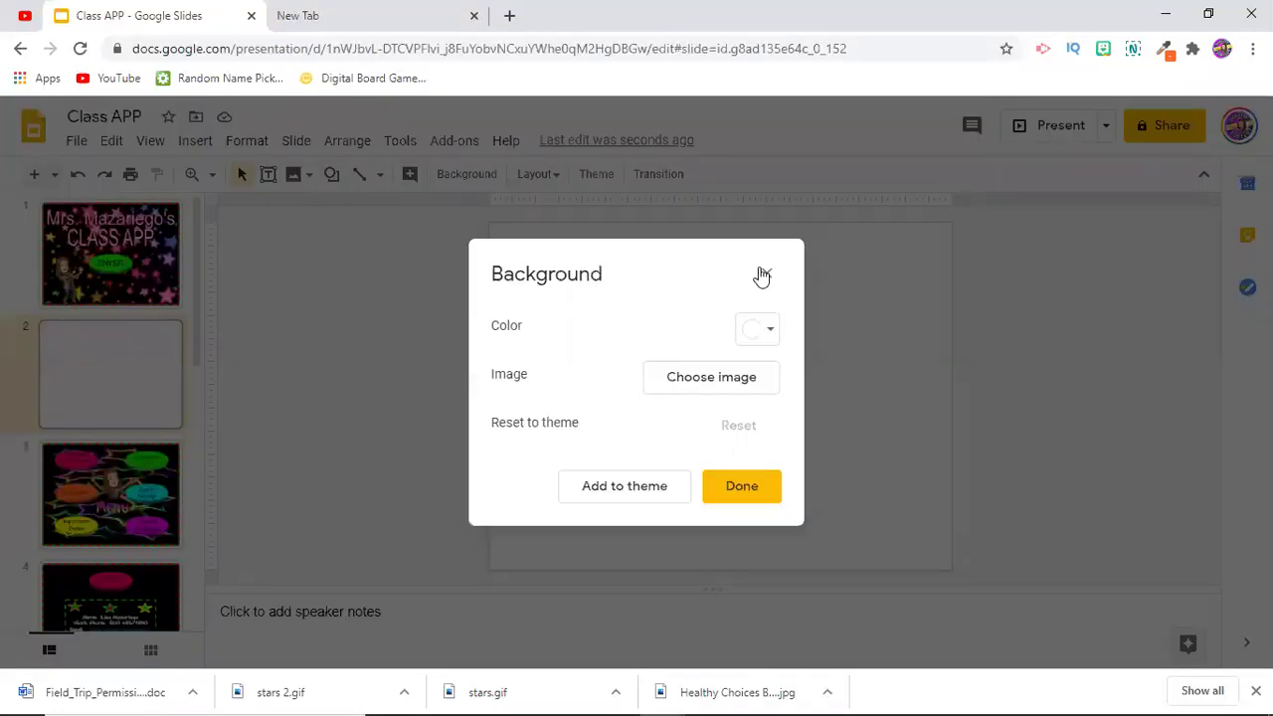
{"action": "left_click", "coordinate": [767, 333]}
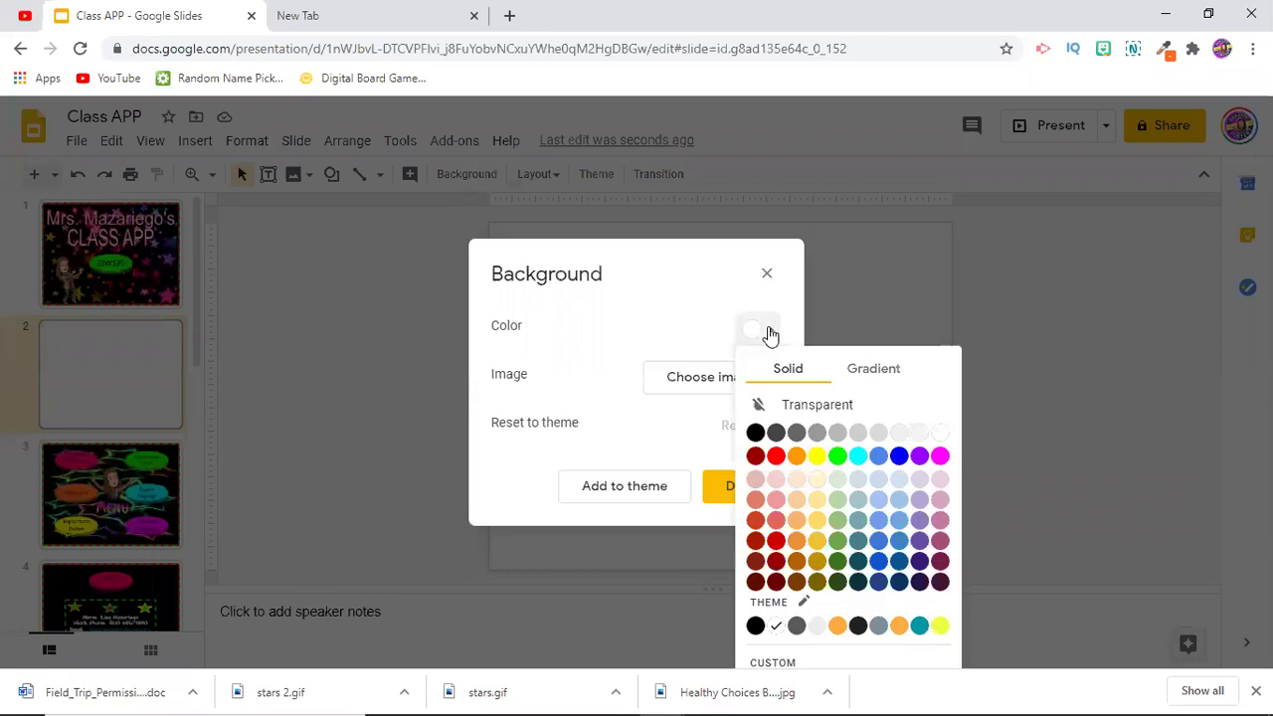
{"action": "left_click", "coordinate": [755, 433]}
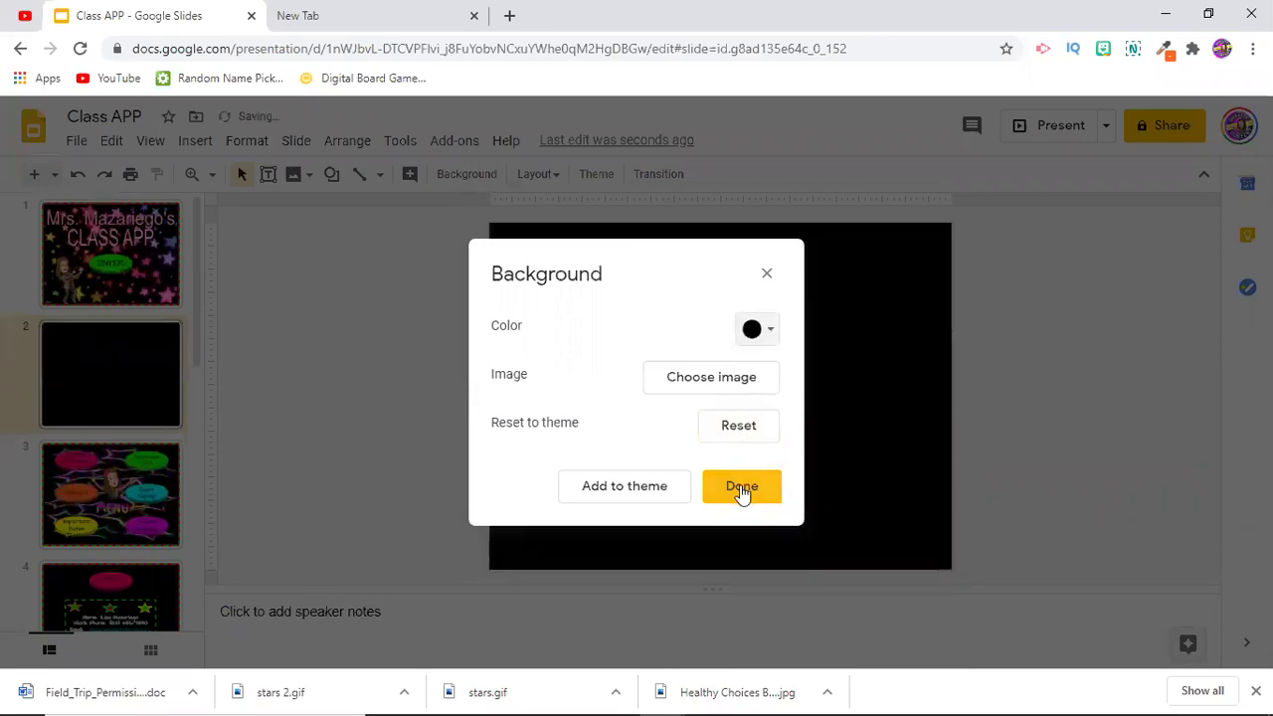
{"action": "left_click", "coordinate": [742, 487]}
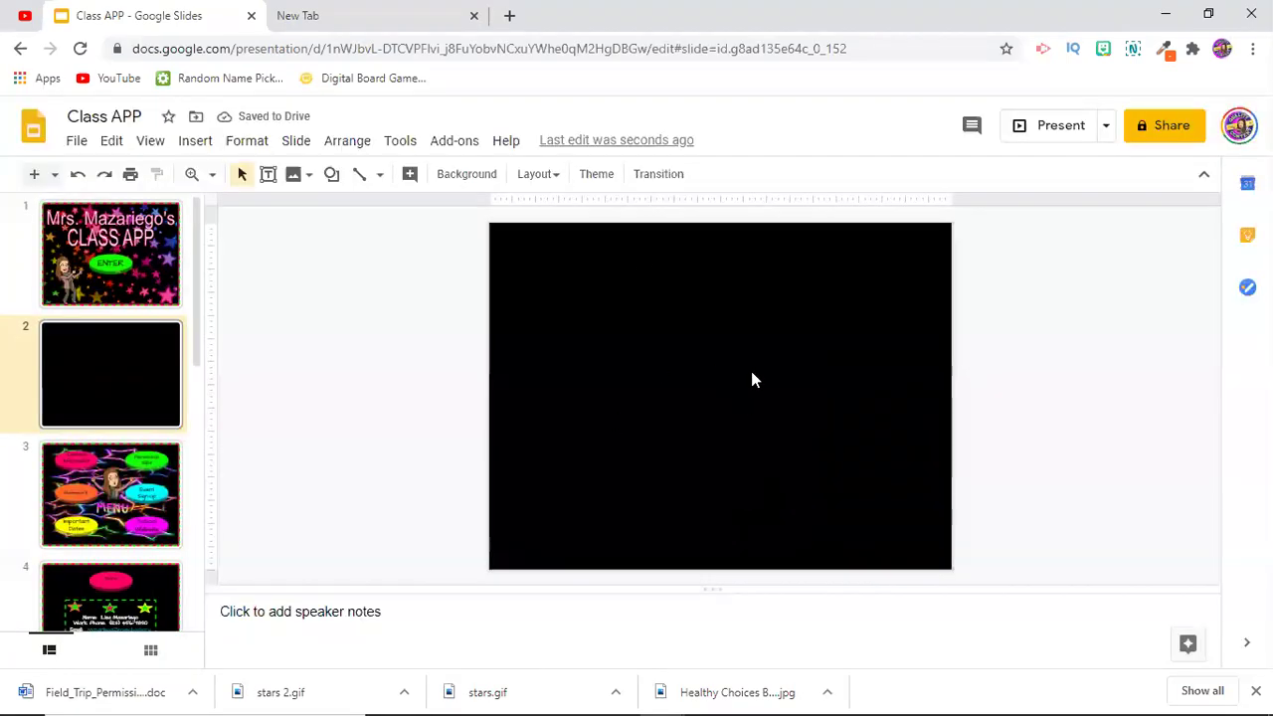
Step: Draw a rectangle just inside the edges of the black slide and make its fill transparent
{"action": "left_click", "coordinate": [333, 175]}
{"action": "mouse_move", "coordinate": [348, 214]}
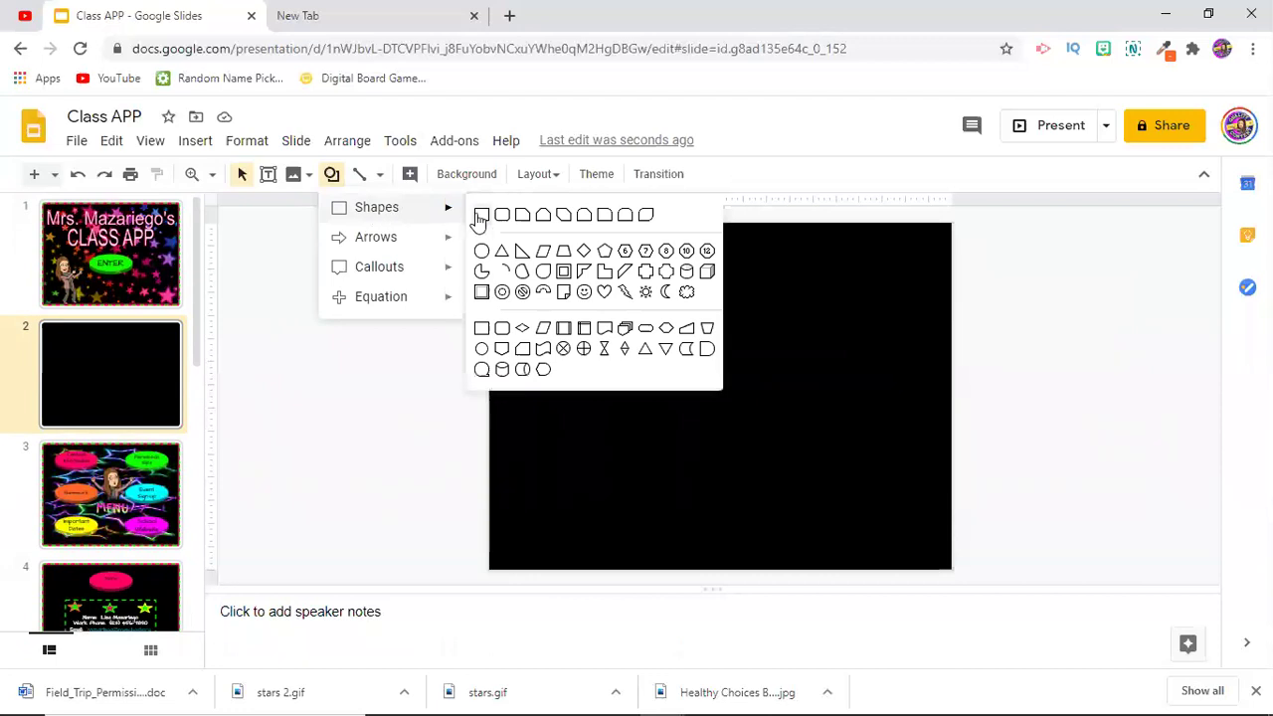
{"action": "left_click", "coordinate": [482, 216]}
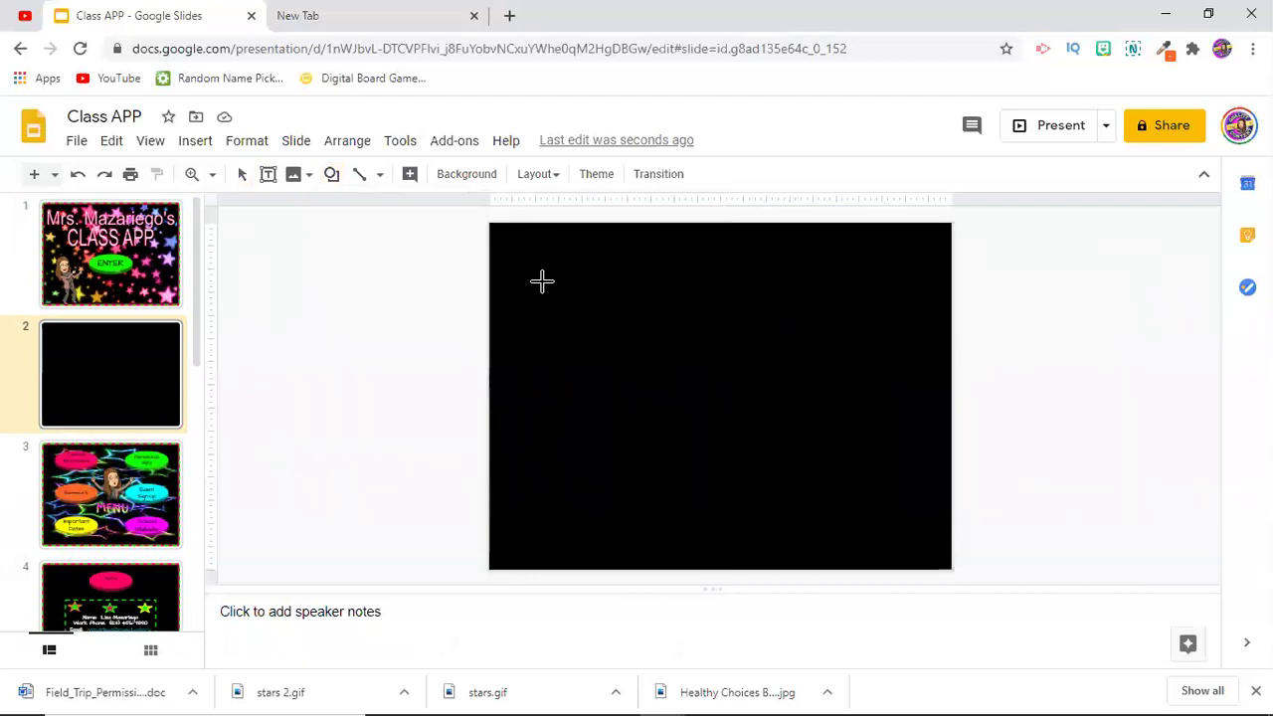
{"action": "left_click_drag", "start_coordinate": [507, 245], "coordinate": [931, 545]}
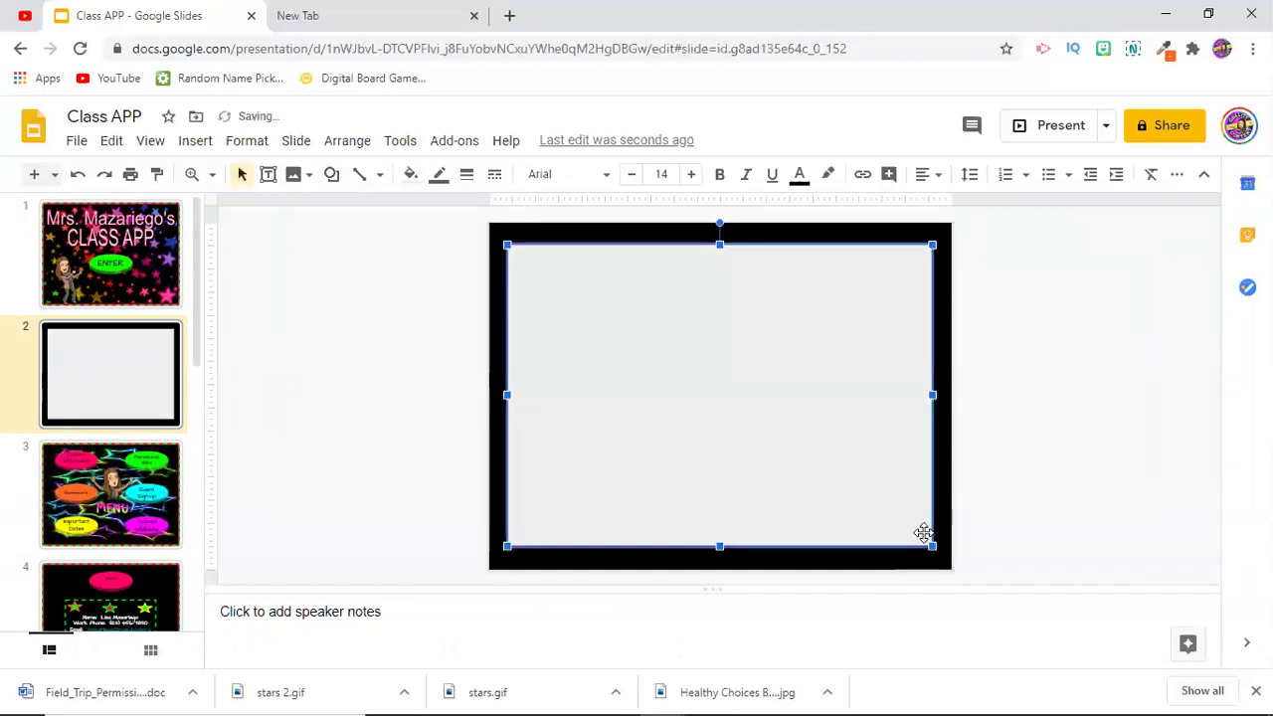
{"action": "left_click", "coordinate": [412, 176]}
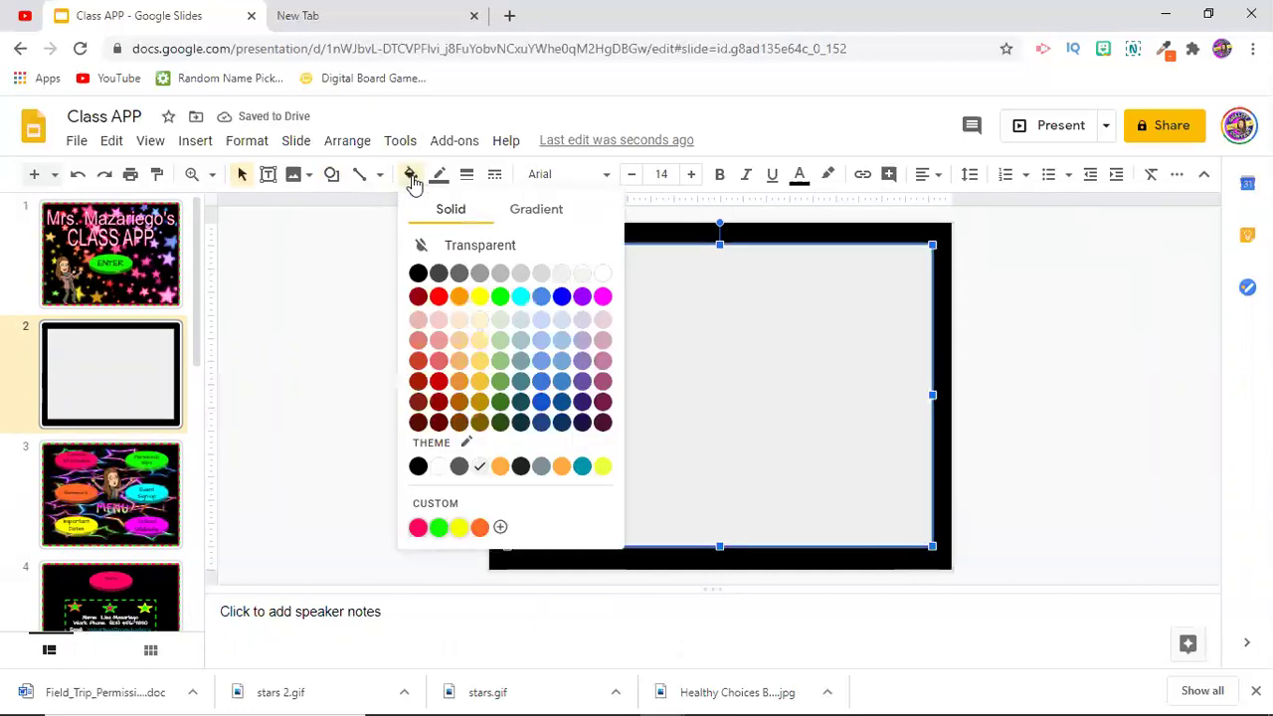
{"action": "left_click", "coordinate": [456, 246]}
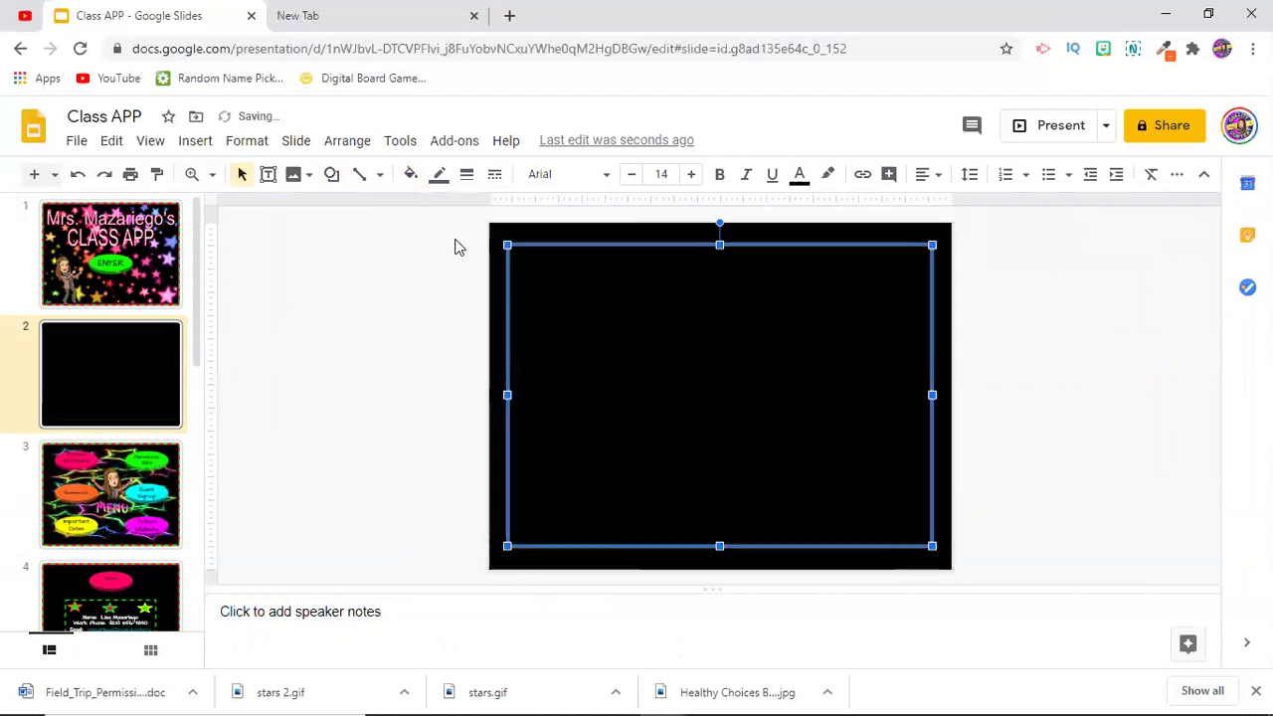
Step: Set the rectangle's border to the custom hot pink color with a 12 px weight
{"action": "left_click", "coordinate": [439, 176]}
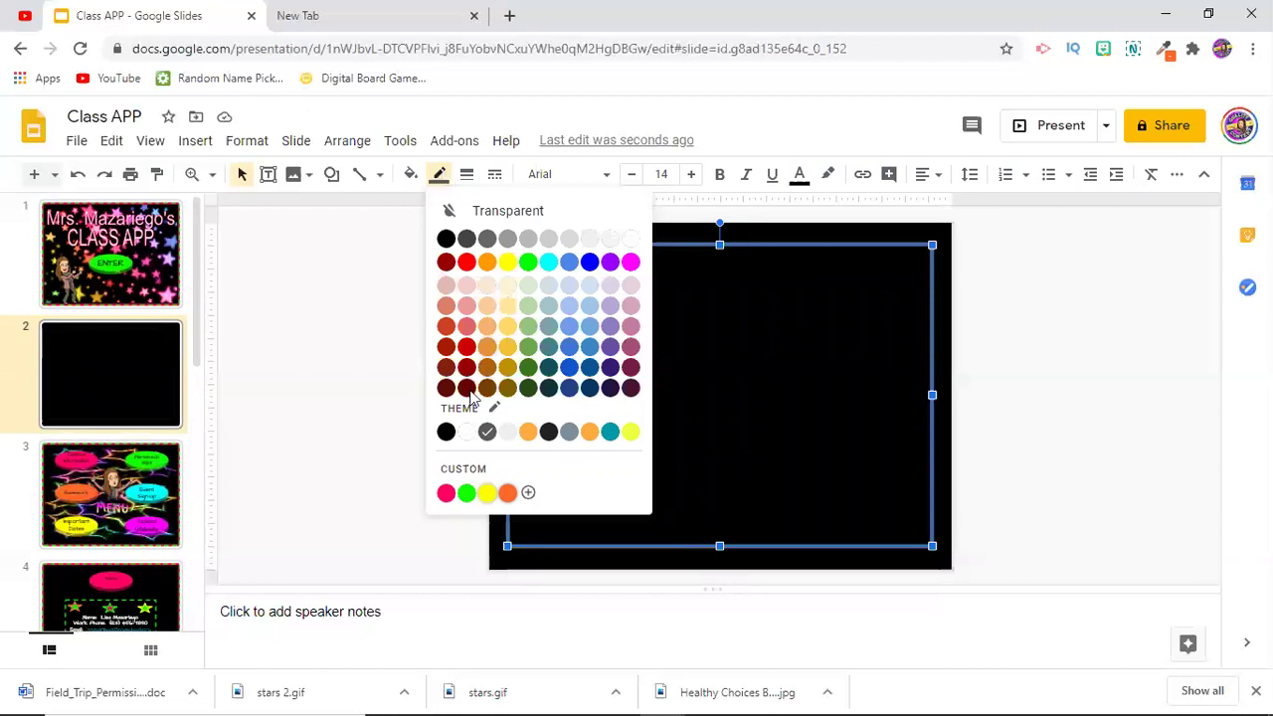
{"action": "left_click", "coordinate": [446, 493]}
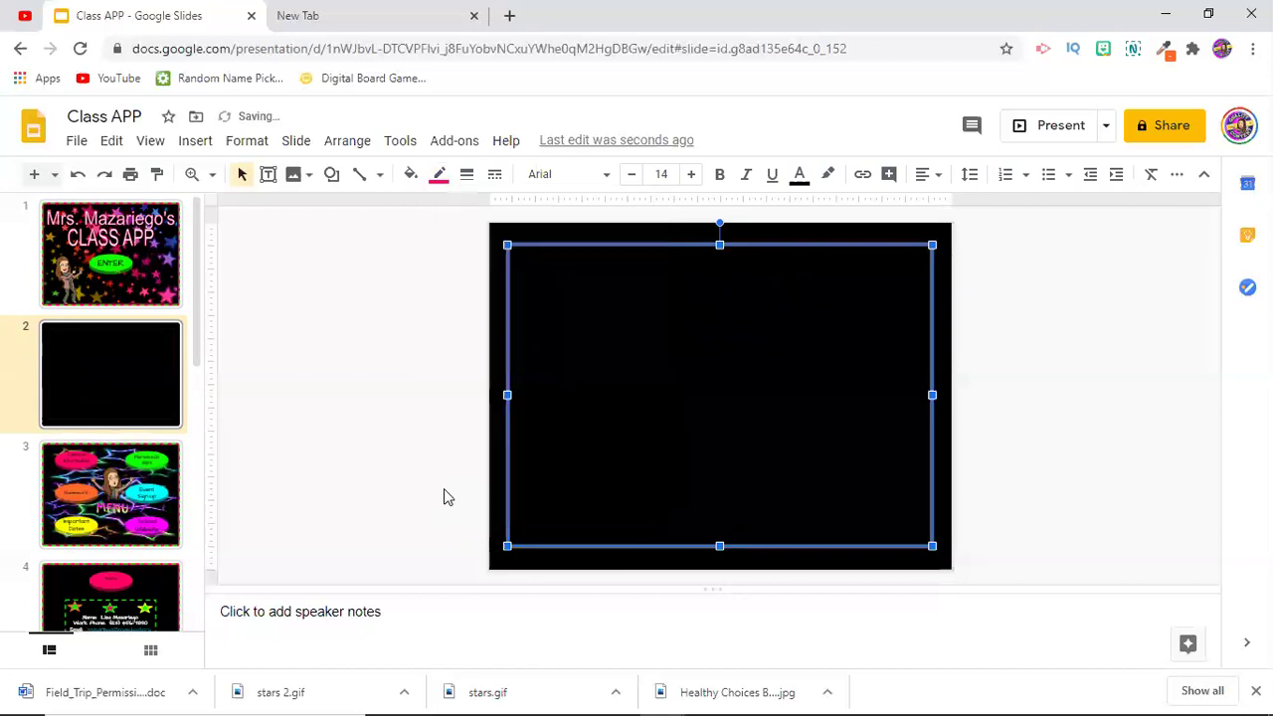
{"action": "left_click", "coordinate": [466, 176]}
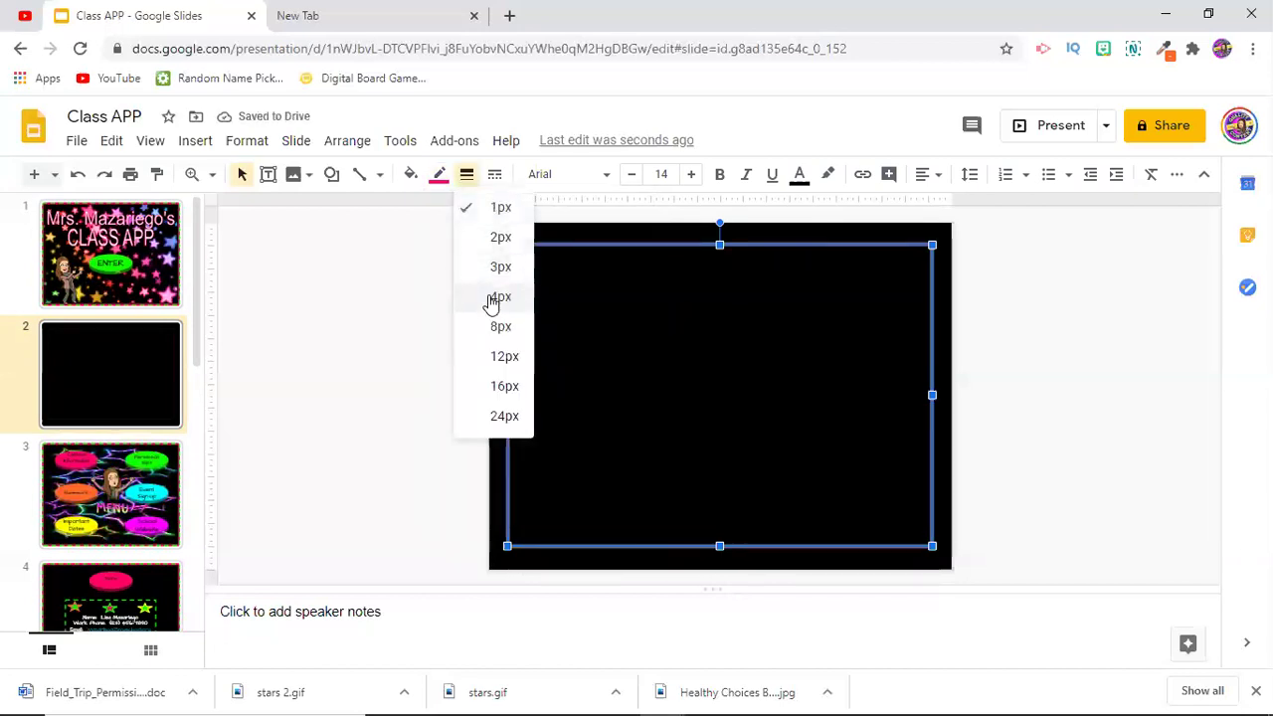
{"action": "left_click", "coordinate": [497, 353]}
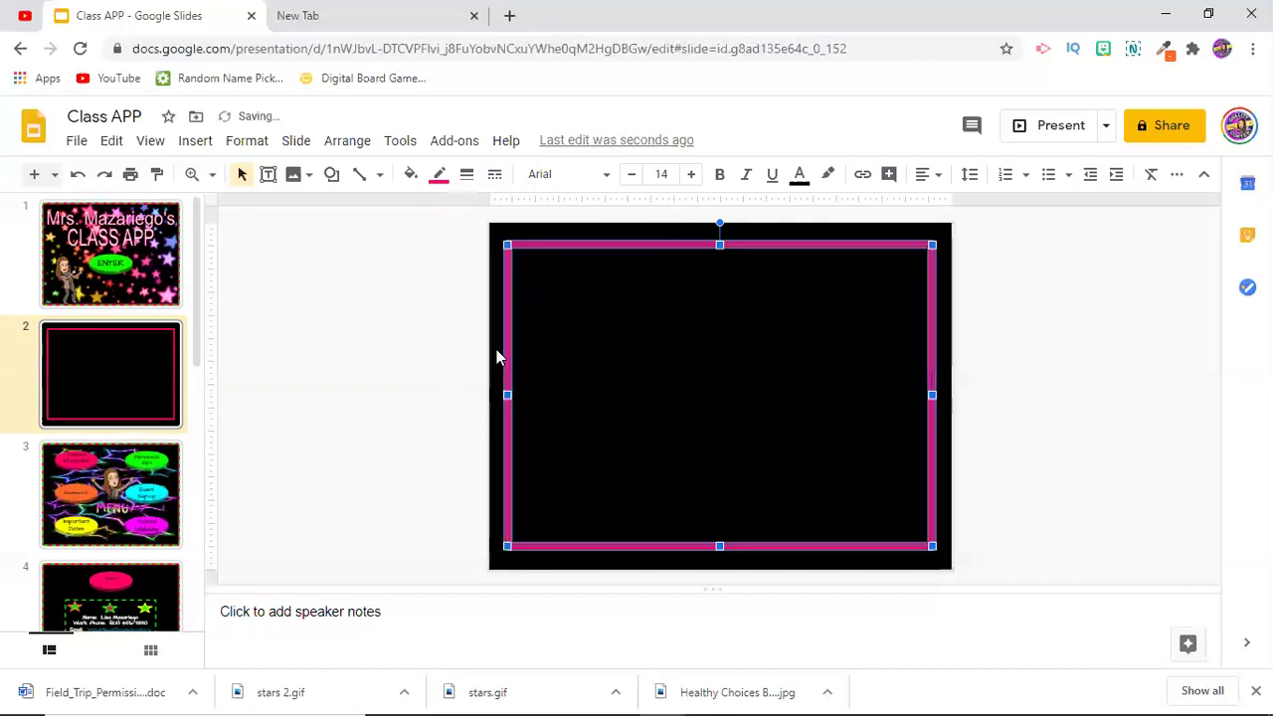
Step: Duplicate the hot pink border rectangle on slide 2 and set the copy's border to the custom bright green
{"action": "left_click", "coordinate": [446, 328]}
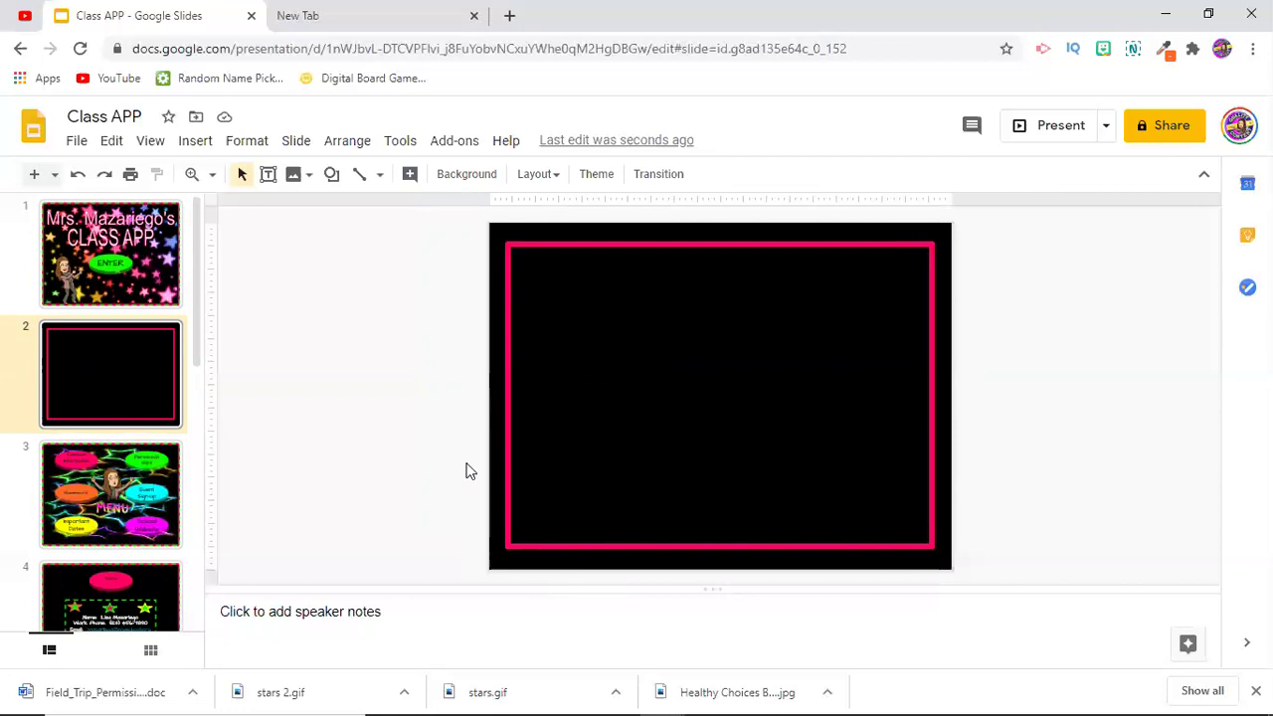
{"action": "left_click", "coordinate": [145, 288]}
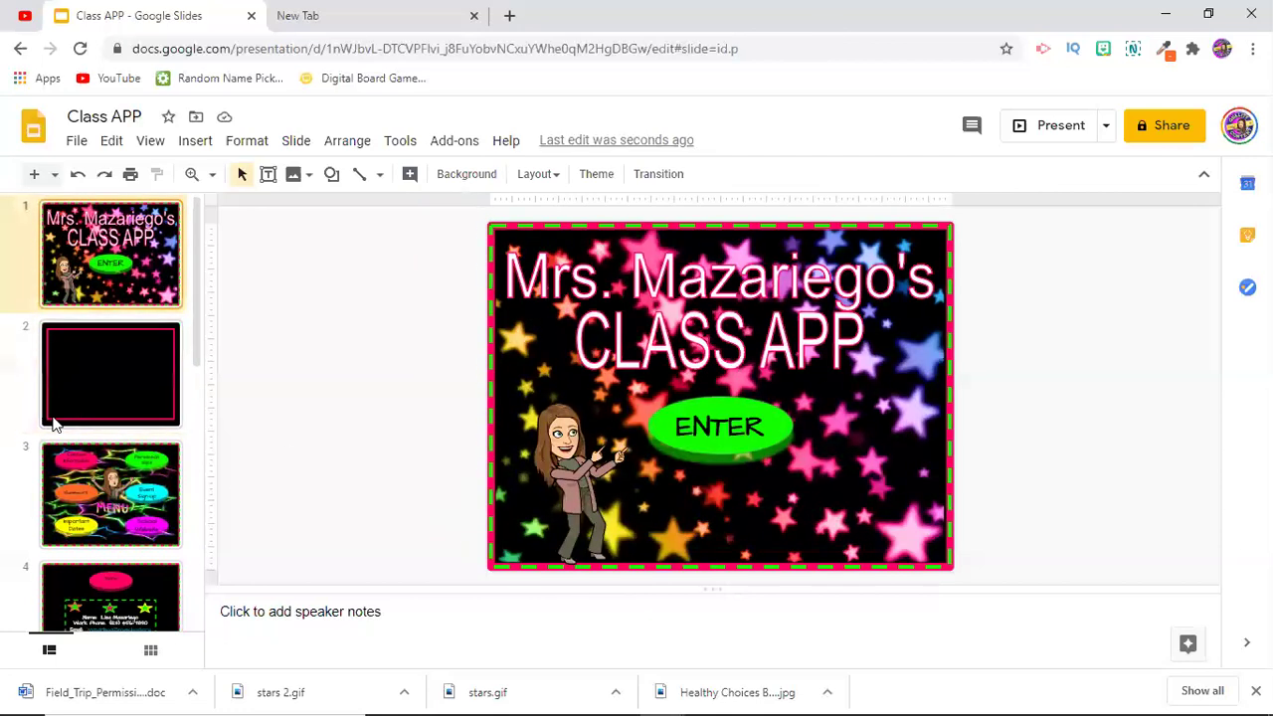
{"action": "left_click", "coordinate": [101, 392]}
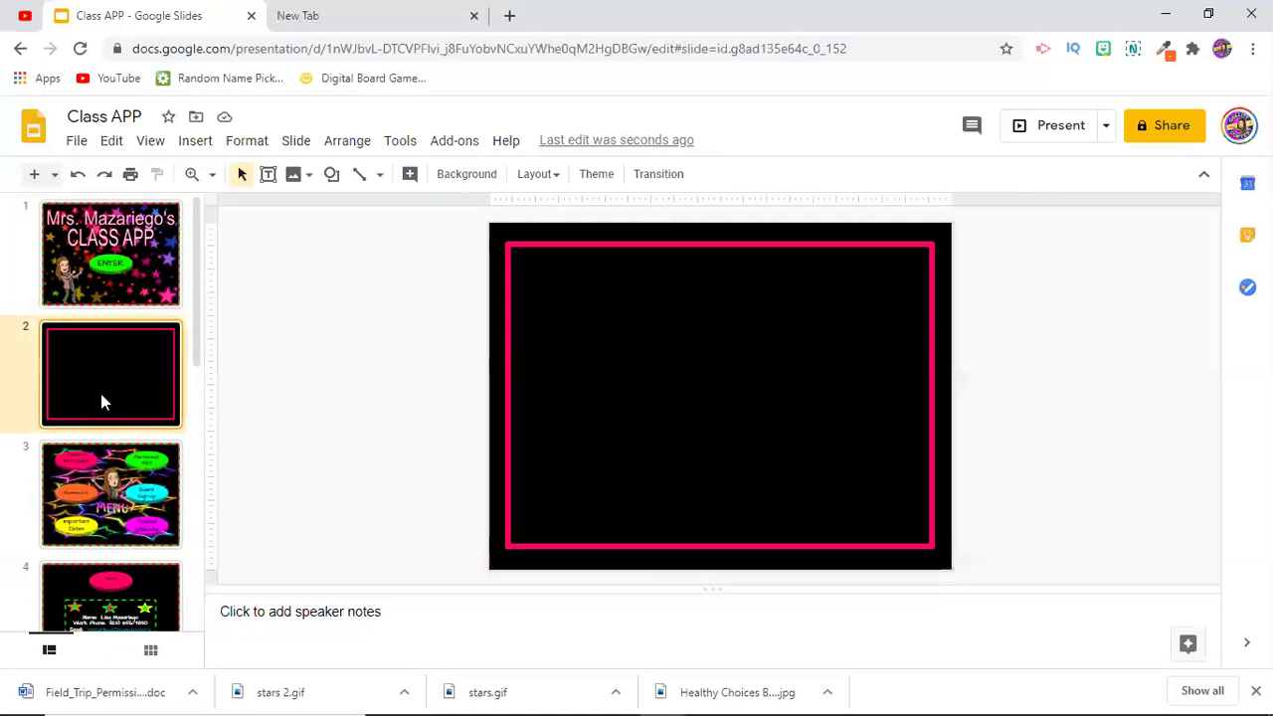
{"action": "left_click", "coordinate": [532, 367]}
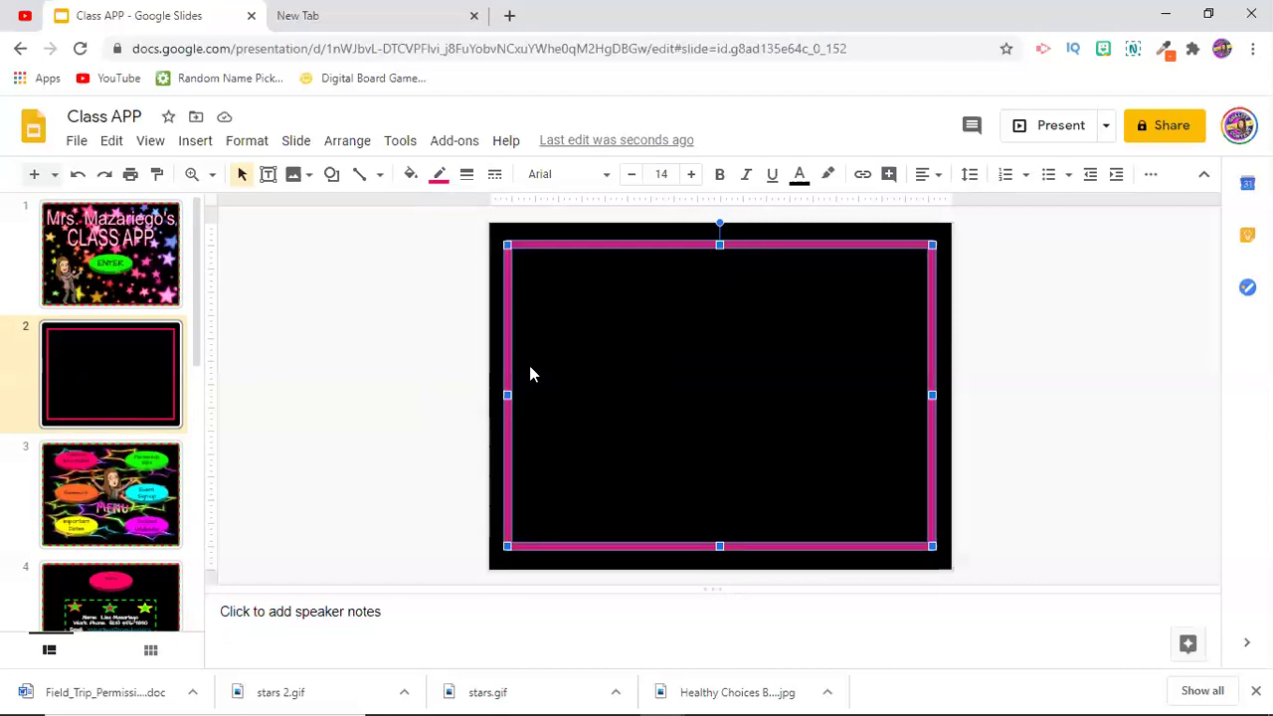
{"action": "key", "text": "ctrl+d"}
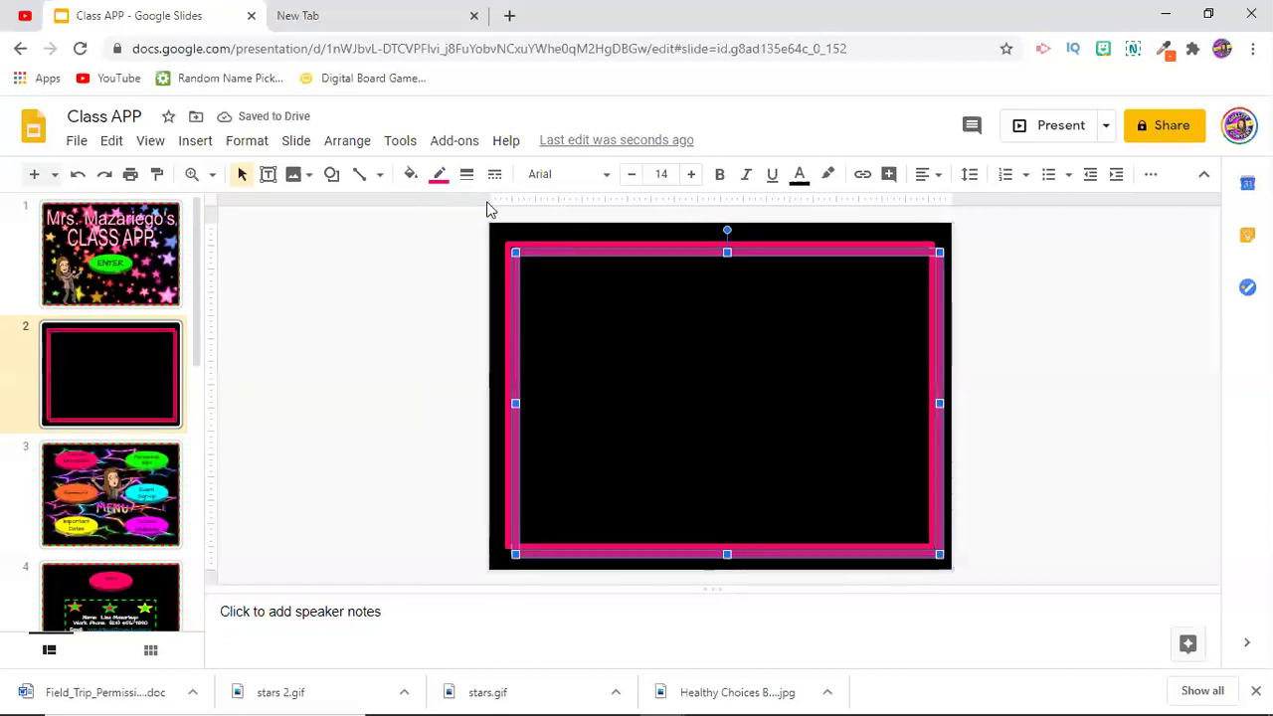
{"action": "left_click", "coordinate": [439, 177]}
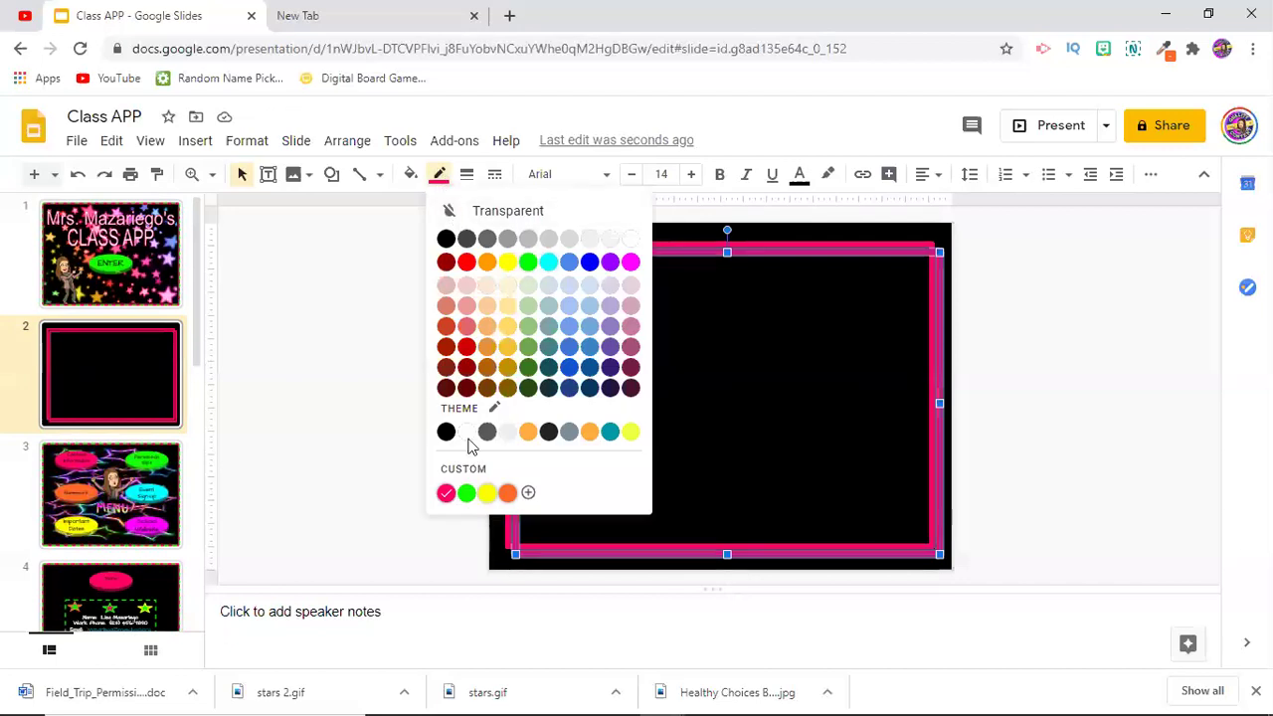
{"action": "left_click", "coordinate": [466, 494]}
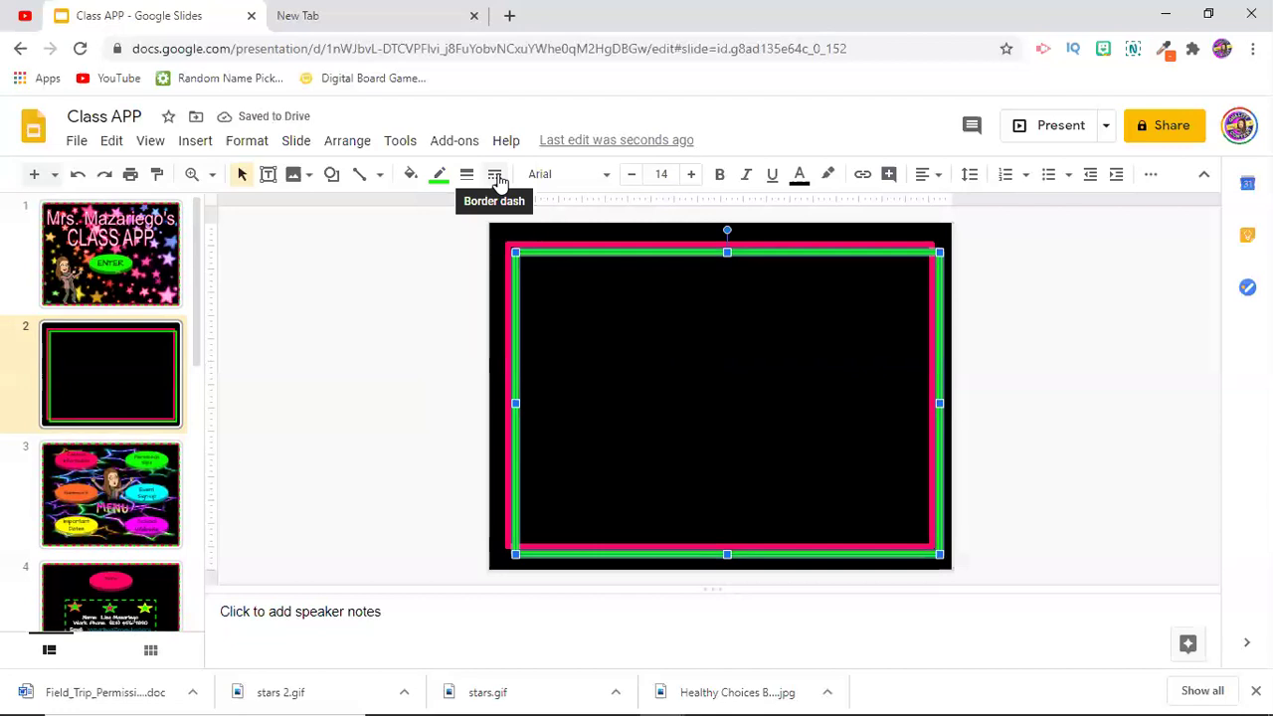
Step: Give the green border a dashed line style and align it exactly over the pink border
{"action": "left_click", "coordinate": [494, 176]}
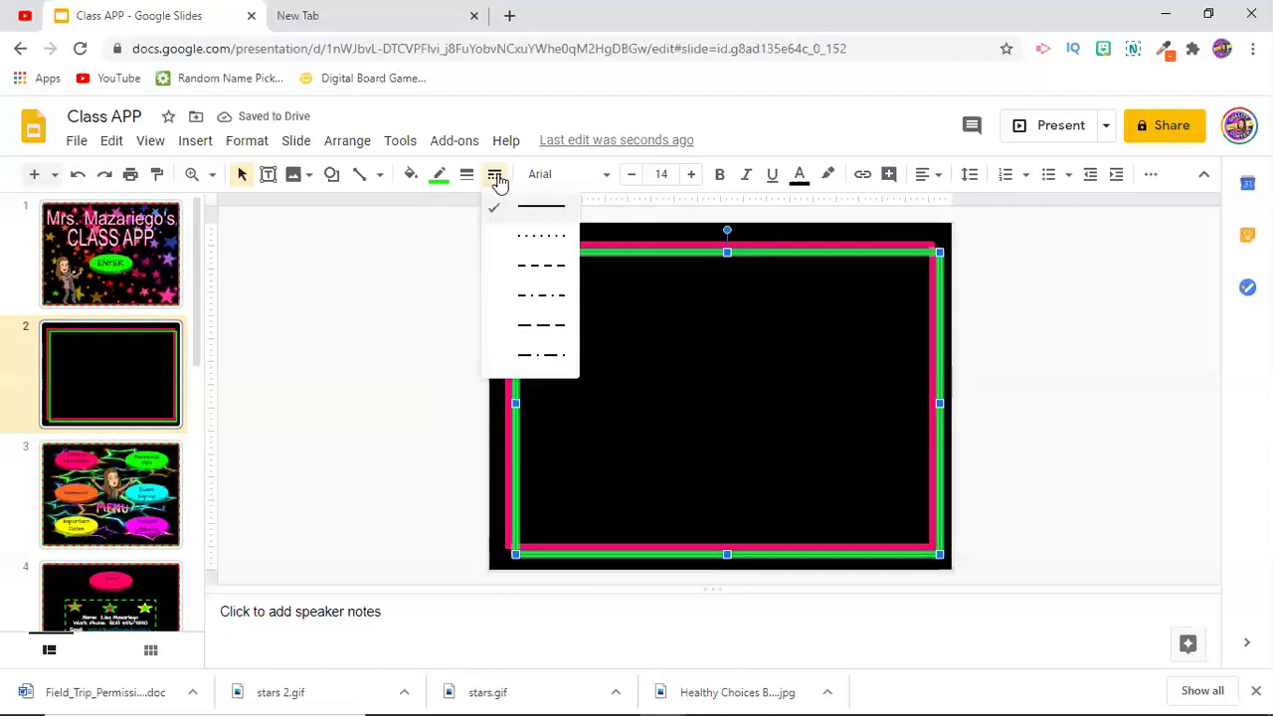
{"action": "left_click", "coordinate": [524, 269]}
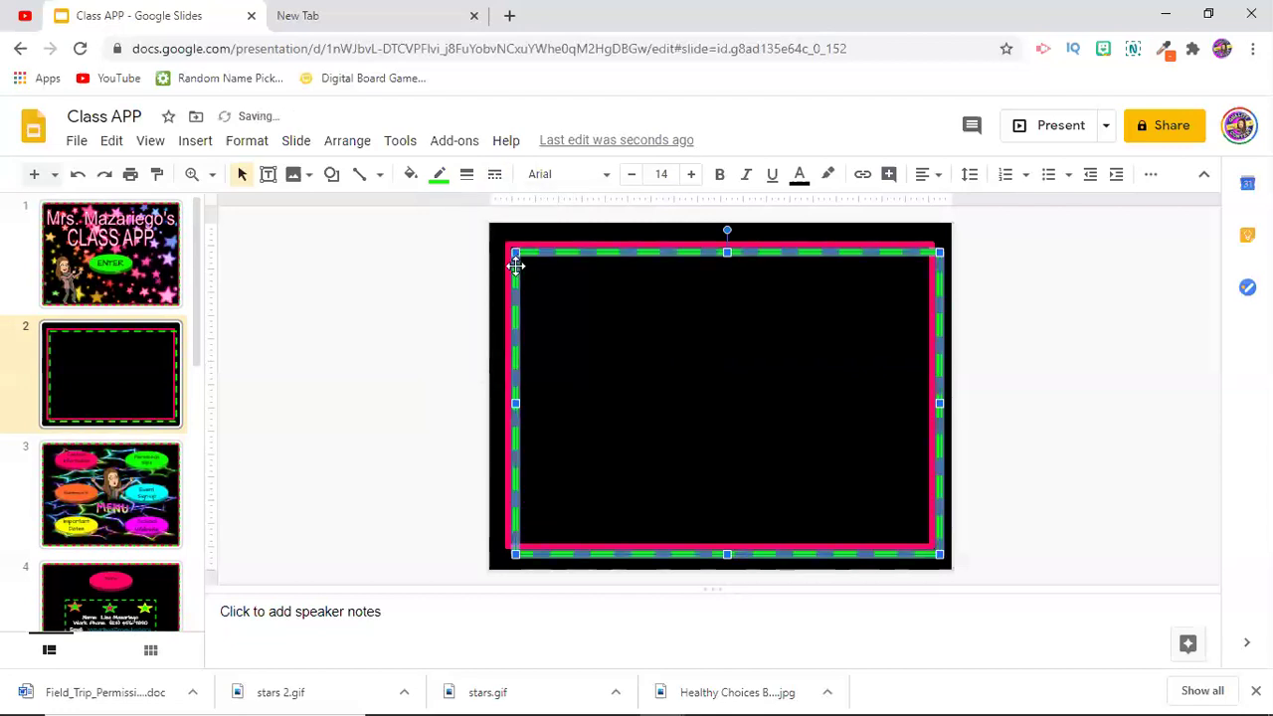
{"action": "left_click_drag", "start_coordinate": [506, 264], "coordinate": [506, 257]}
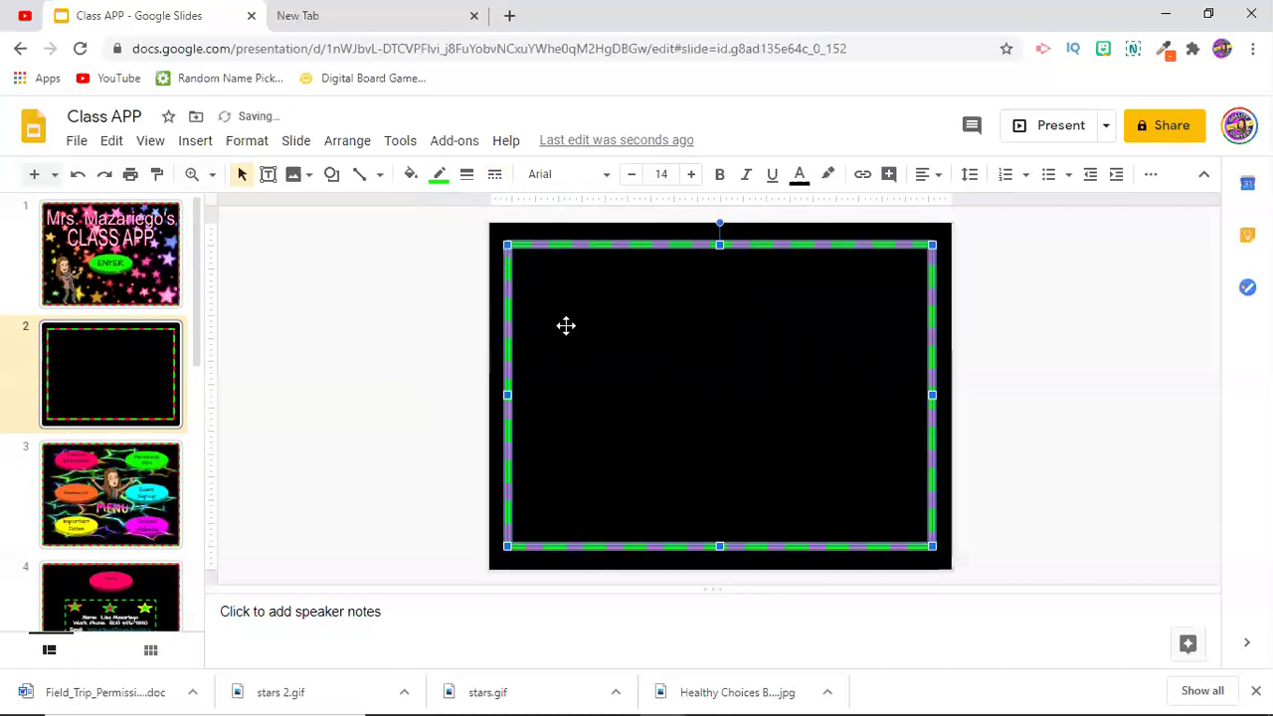
{"action": "left_click", "coordinate": [450, 377]}
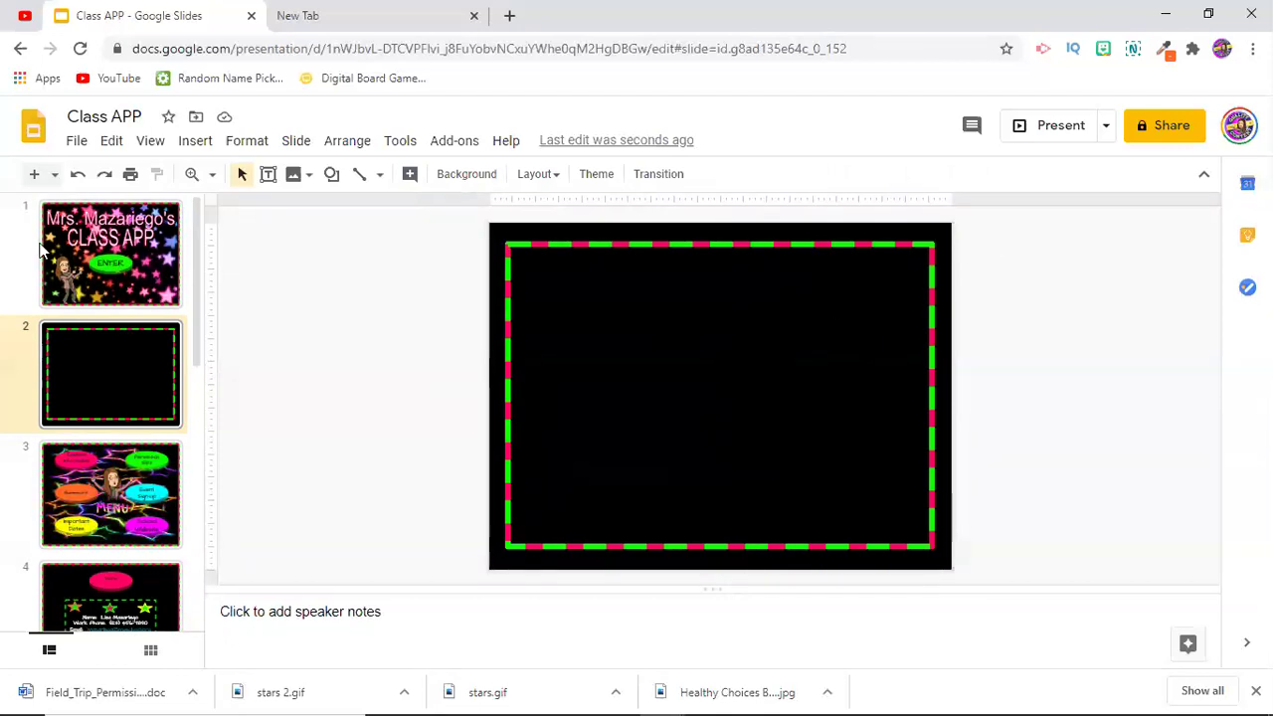
Step: Search Google Images for "rainbow stars gif" and open the image options of the rainbow stars GIF with a black background from Pinterest
{"action": "left_click", "coordinate": [157, 288]}
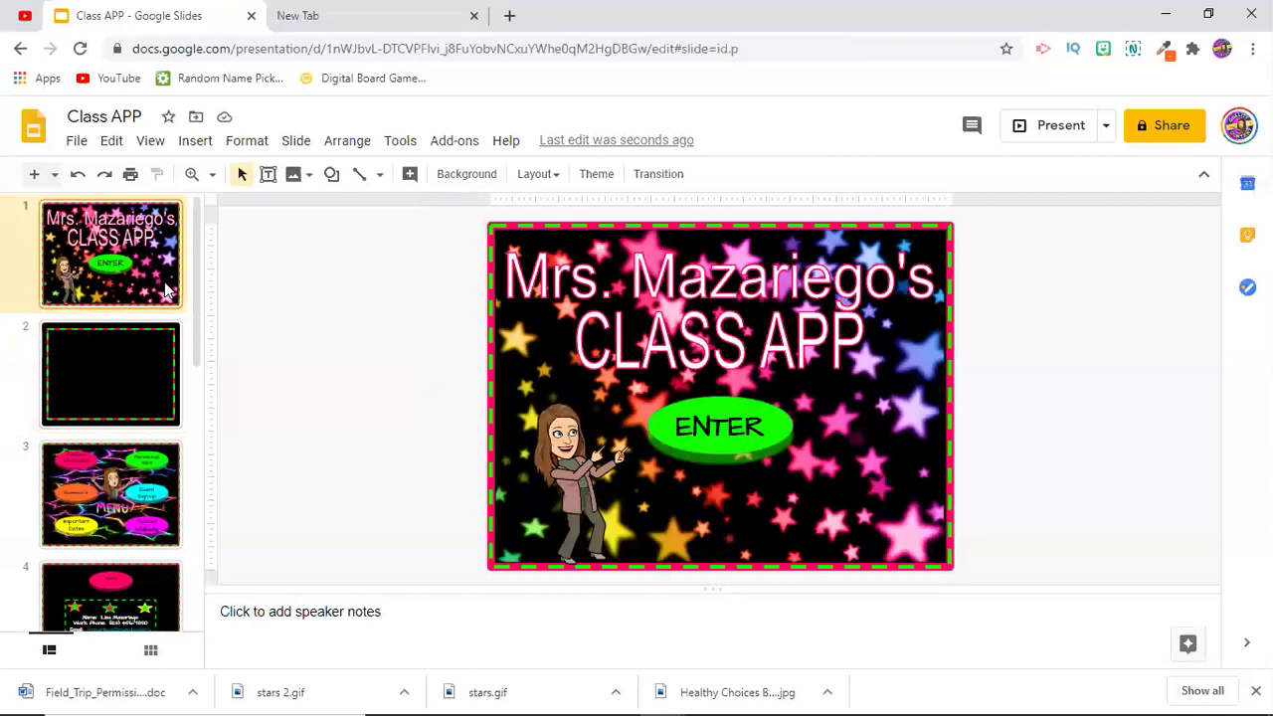
{"action": "left_click", "coordinate": [359, 22]}
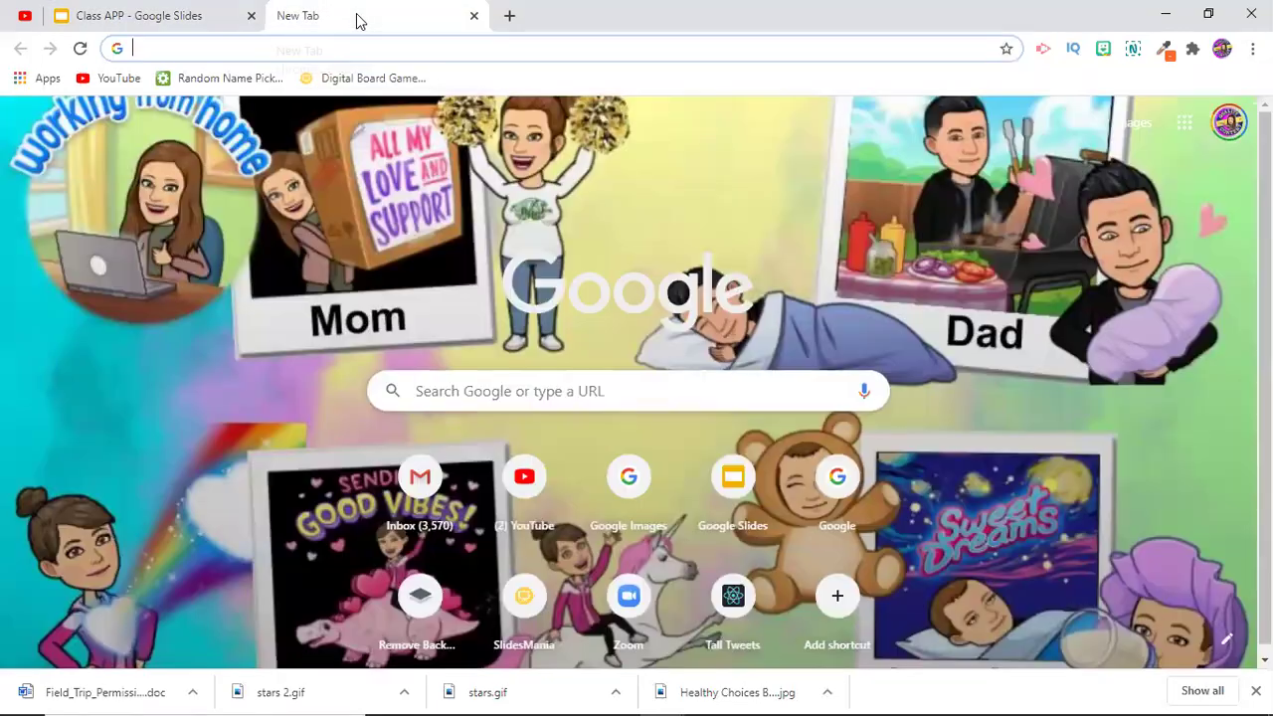
{"action": "left_click", "coordinate": [1138, 124]}
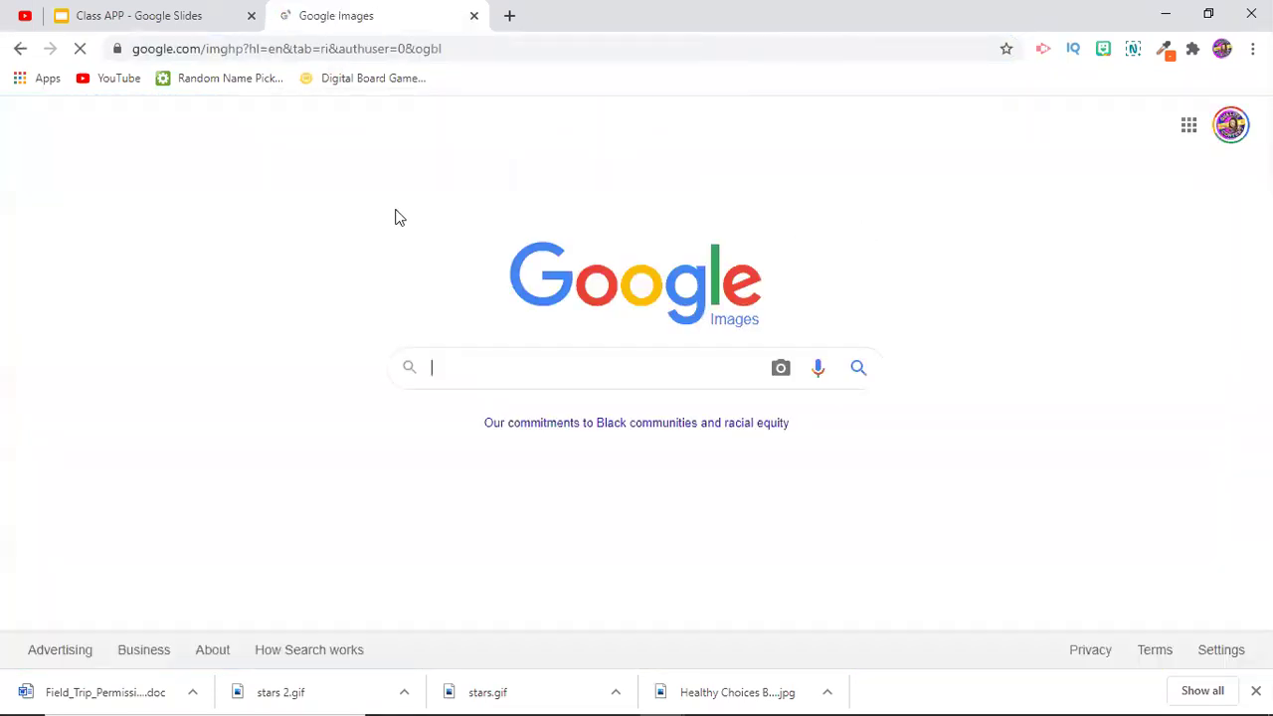
{"action": "left_click", "coordinate": [454, 352]}
{"action": "type", "text": "rainbow sta"}
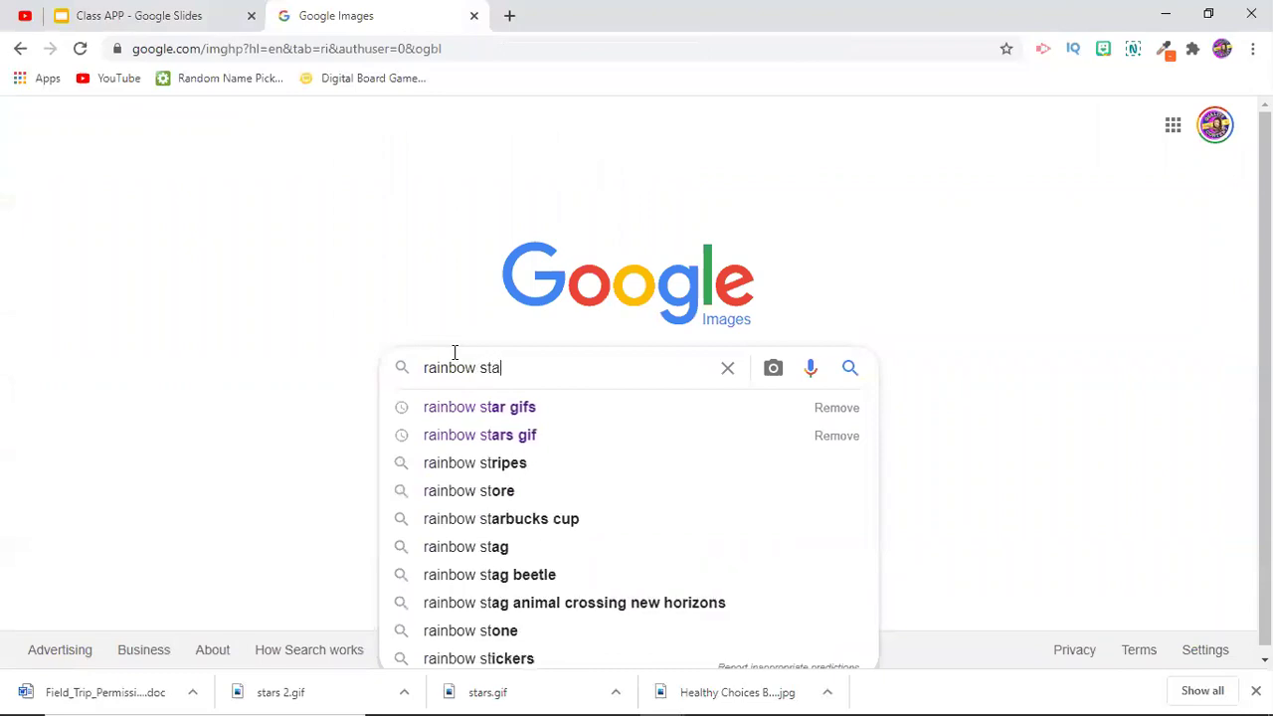
{"action": "type", "text": "rs gof"}
{"action": "key", "text": "Return"}
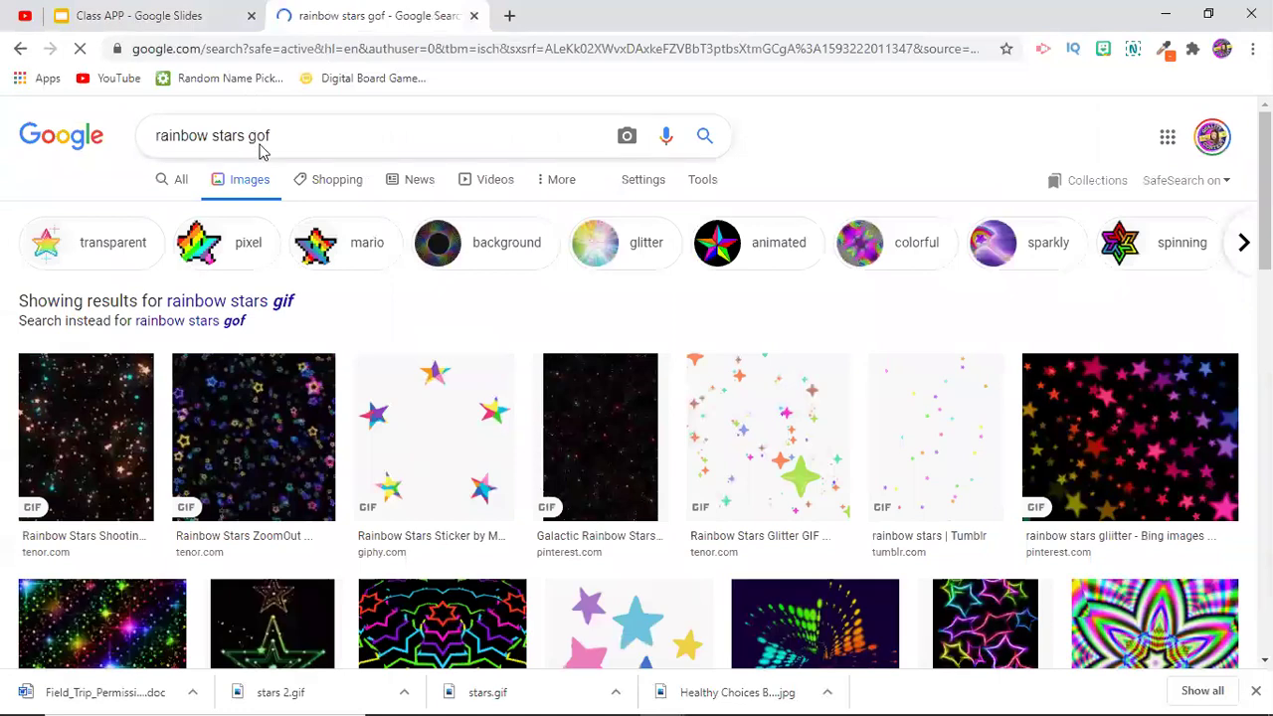
{"action": "left_click", "coordinate": [277, 300]}
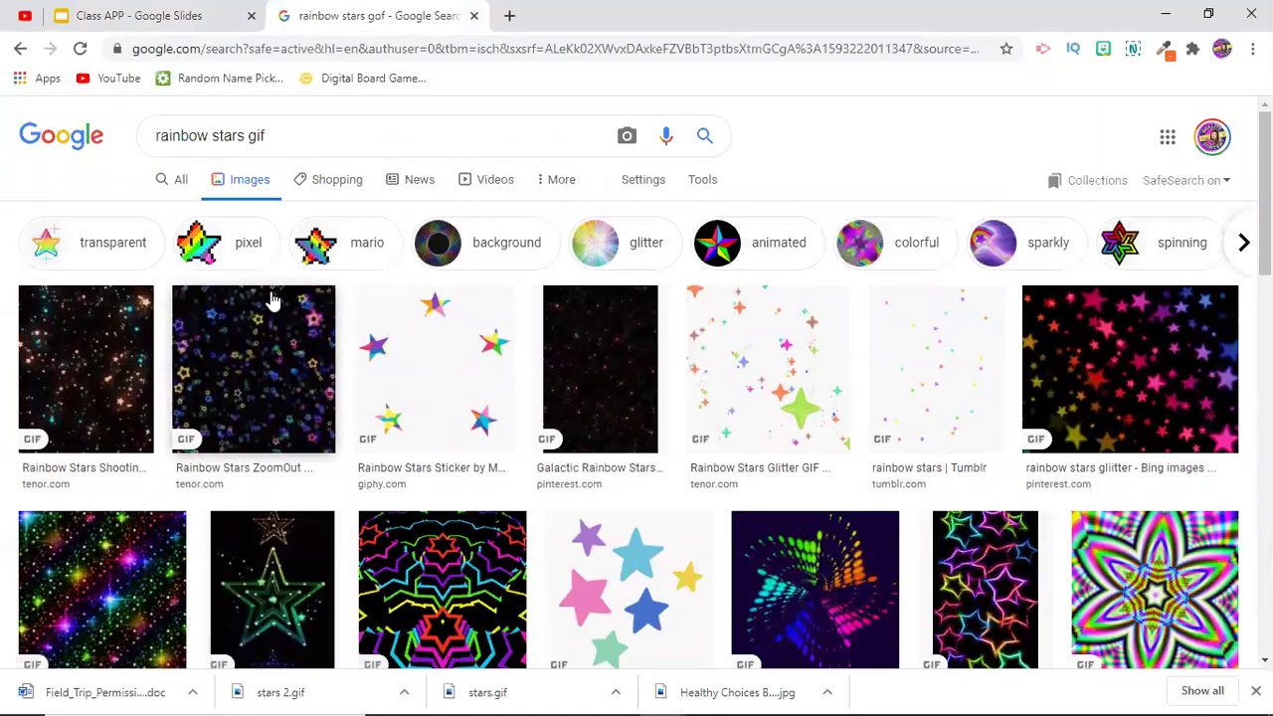
{"action": "left_click", "coordinate": [1109, 375]}
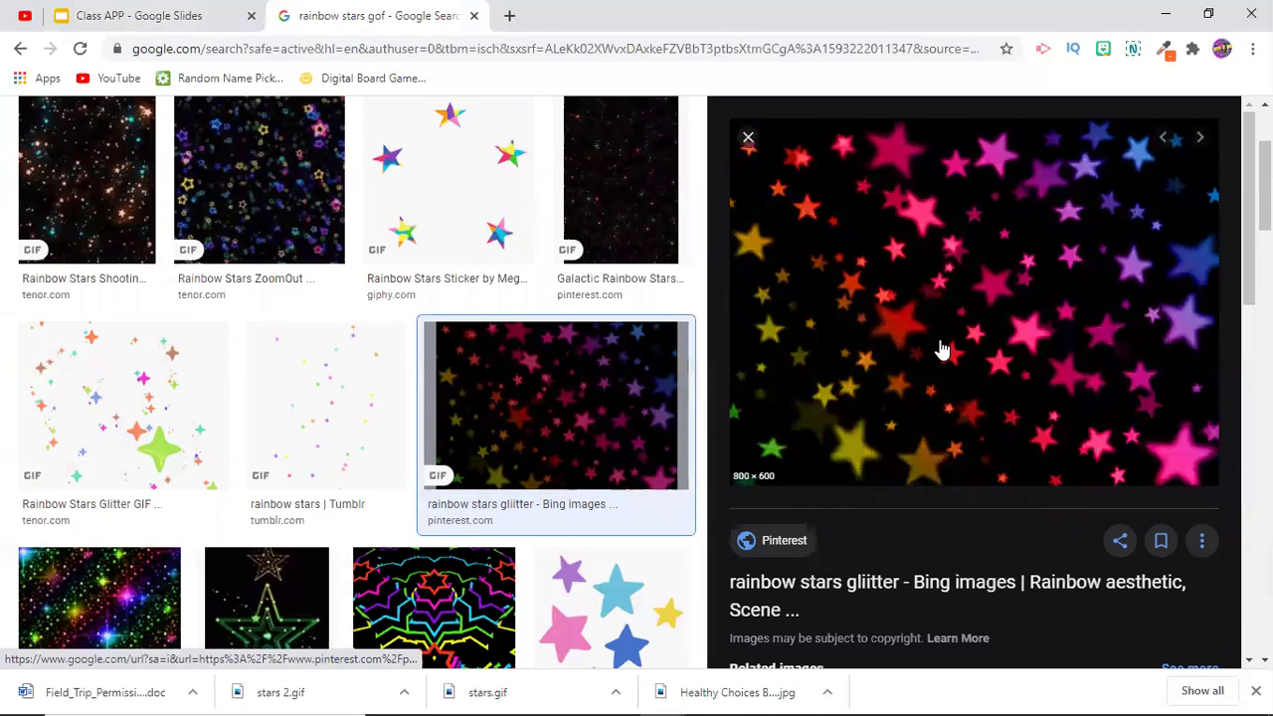
{"action": "right_click", "coordinate": [874, 293]}
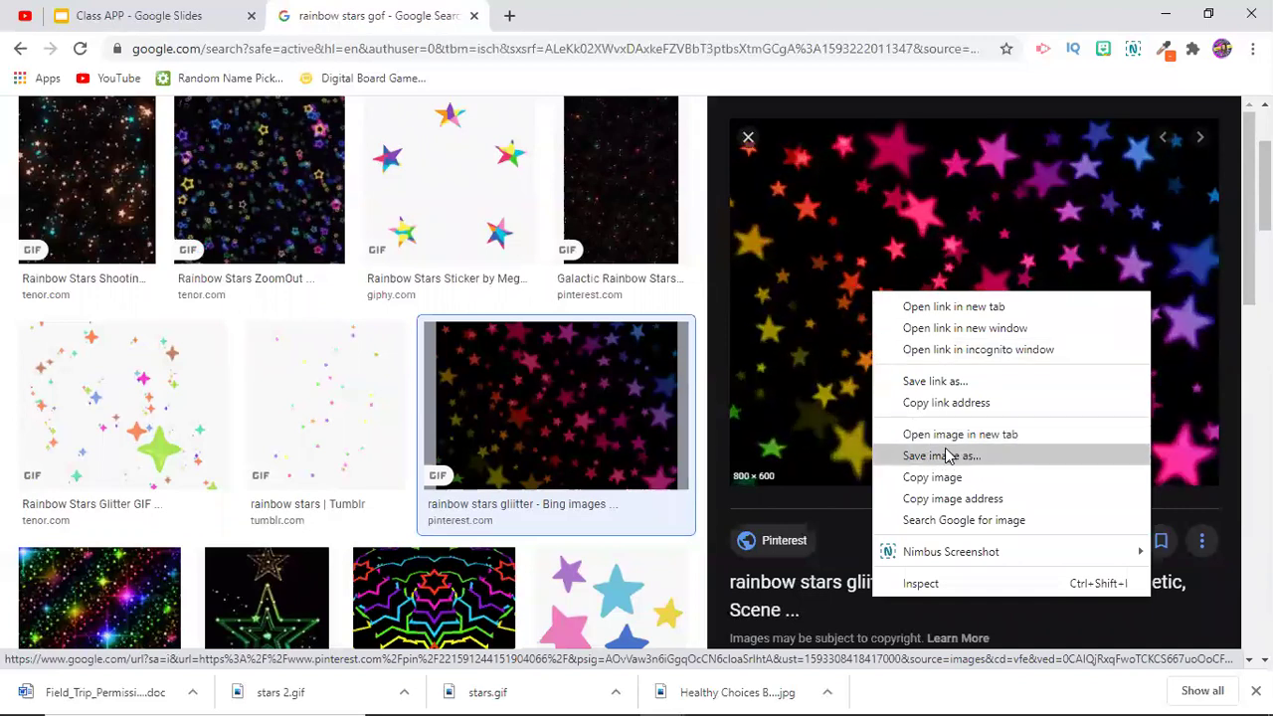
Step: Switch back to Google Slides and insert the rainbow stars GIF from the computer's Downloads folder onto slide 2
{"action": "left_click", "coordinate": [103, 16]}
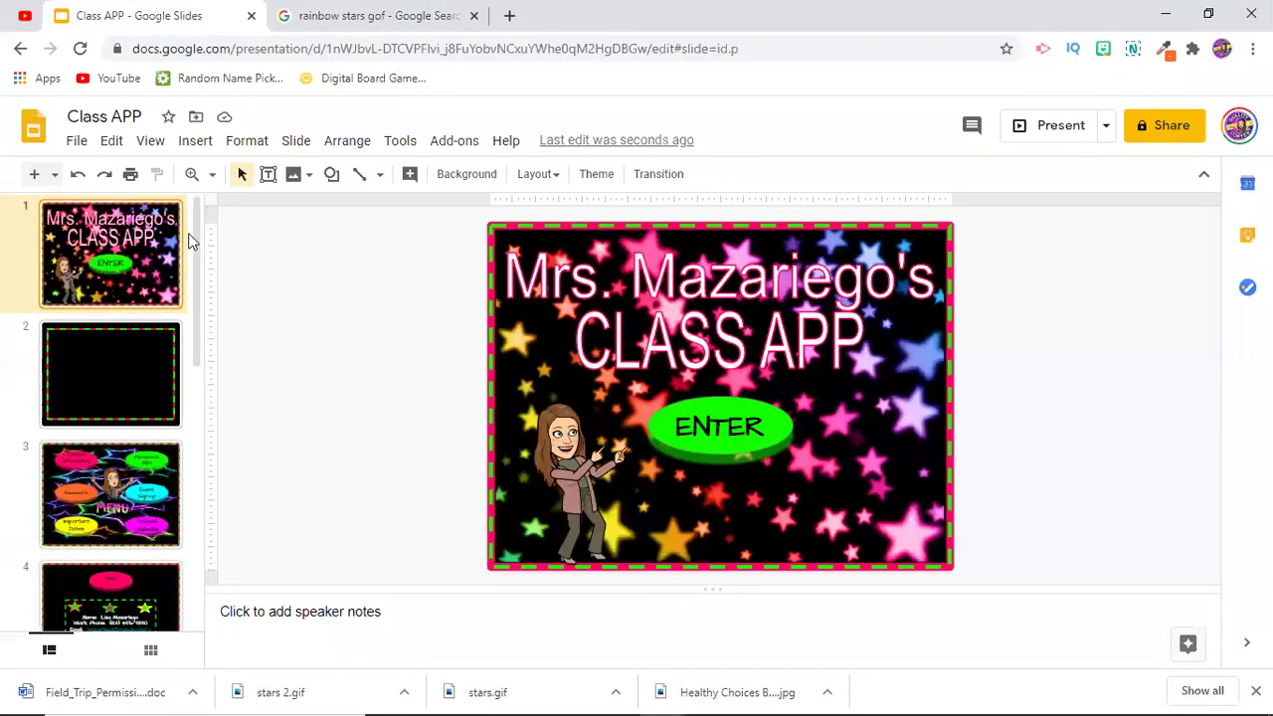
{"action": "left_click", "coordinate": [122, 360]}
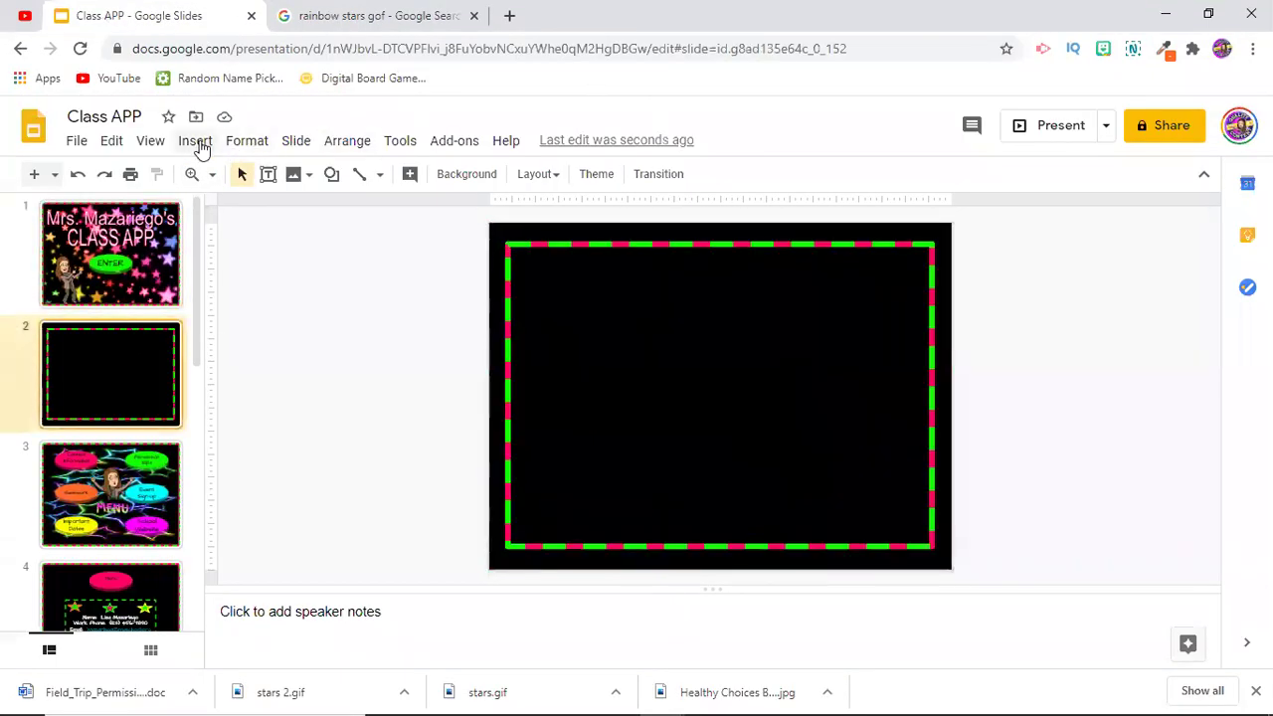
{"action": "left_click", "coordinate": [196, 141]}
{"action": "mouse_move", "coordinate": [233, 181]}
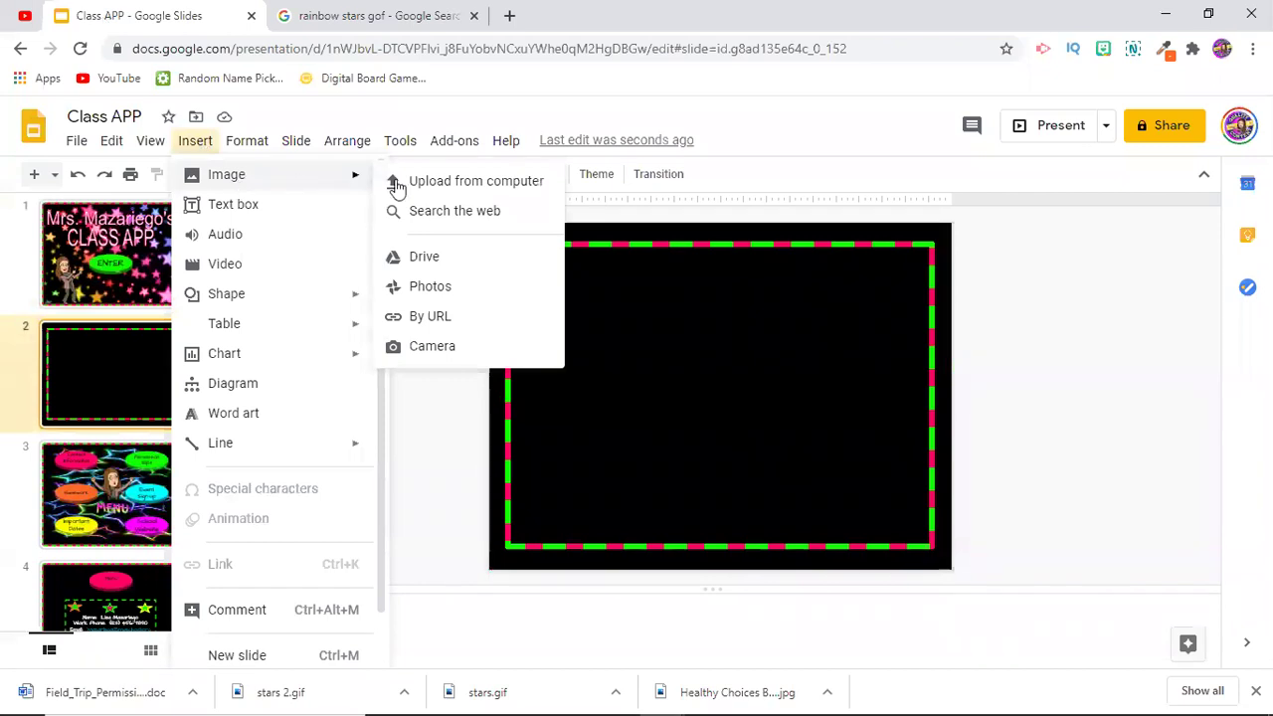
{"action": "left_click", "coordinate": [456, 183]}
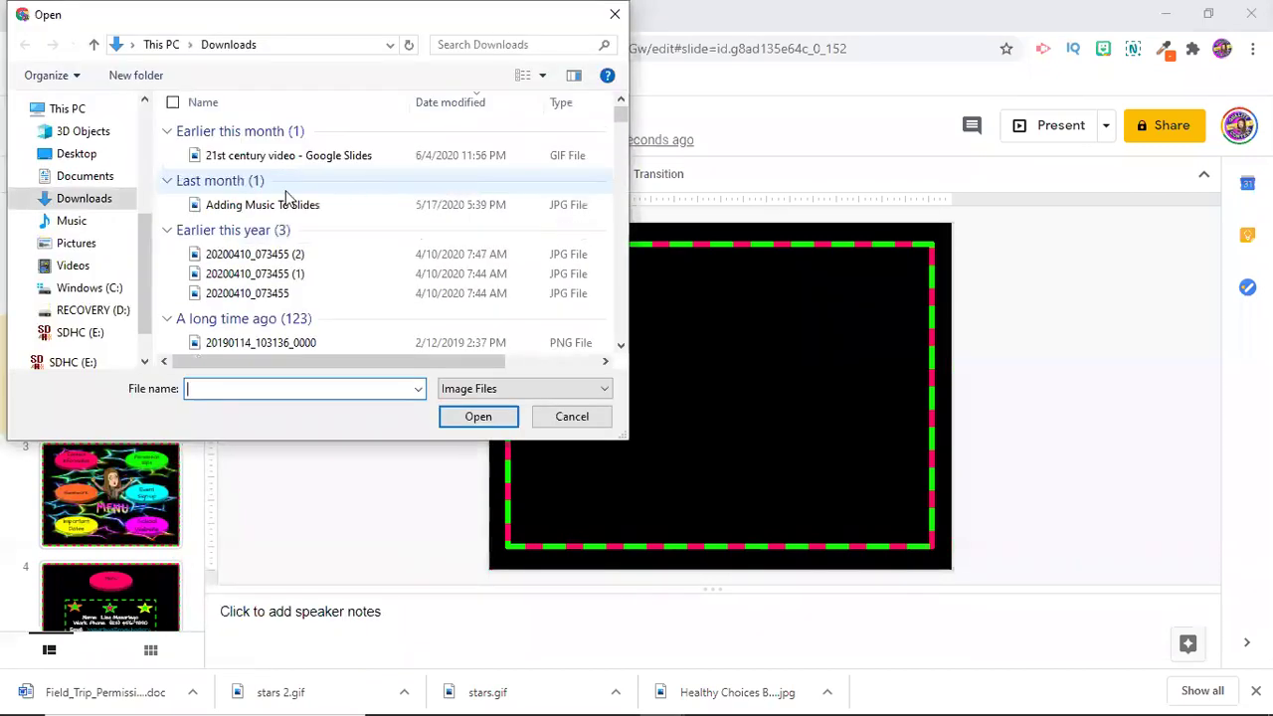
{"action": "double_click", "coordinate": [236, 179]}
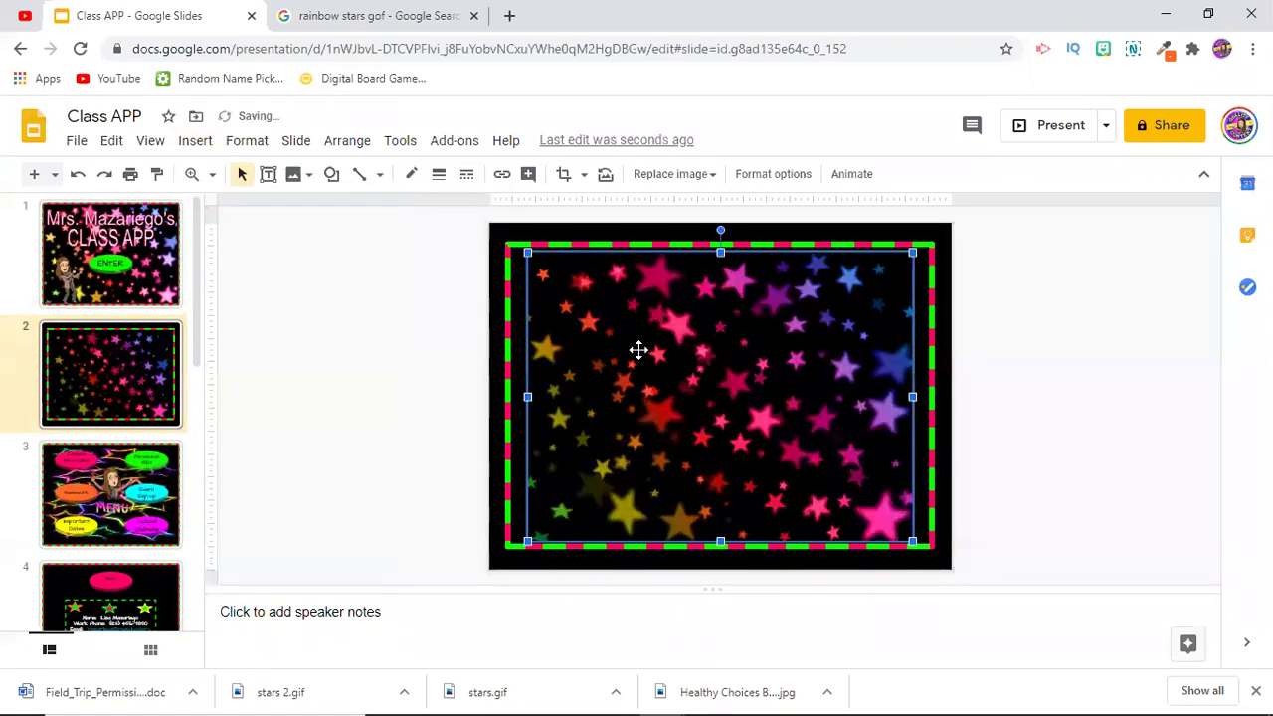
Step: Send the stars image to the back, behind the two border rectangles
{"action": "right_click", "coordinate": [640, 356]}
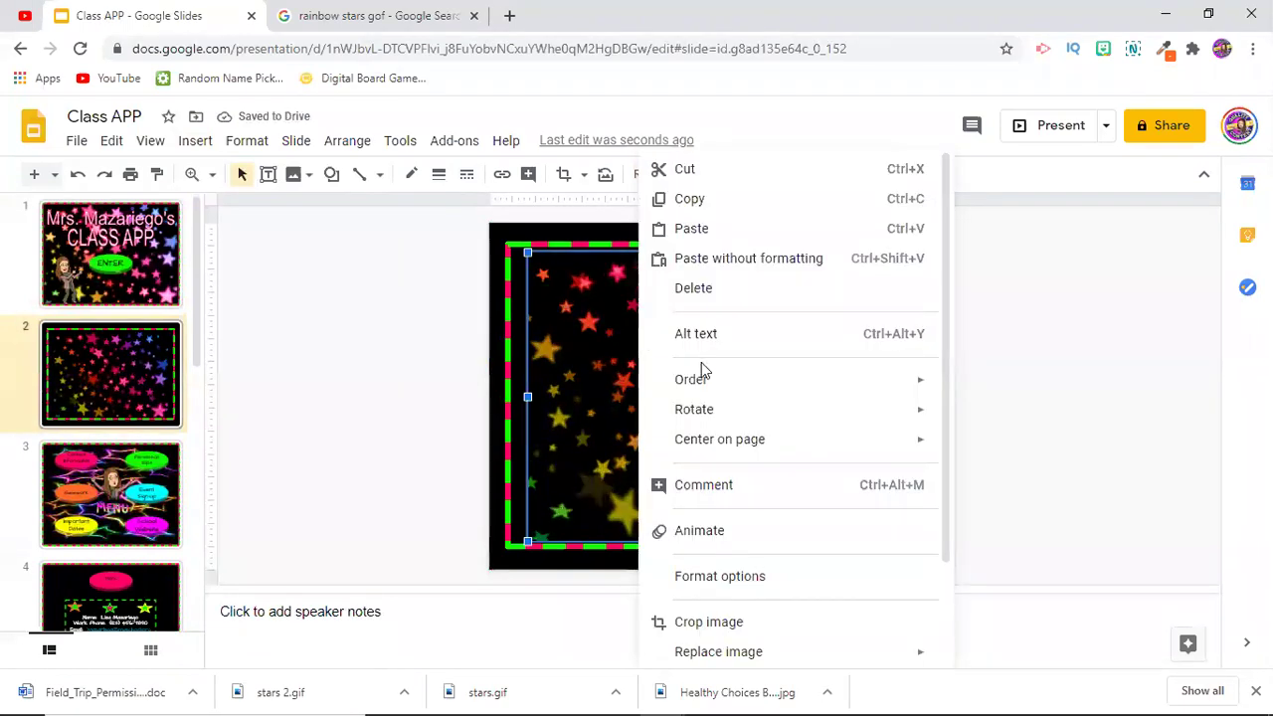
{"action": "mouse_move", "coordinate": [705, 379]}
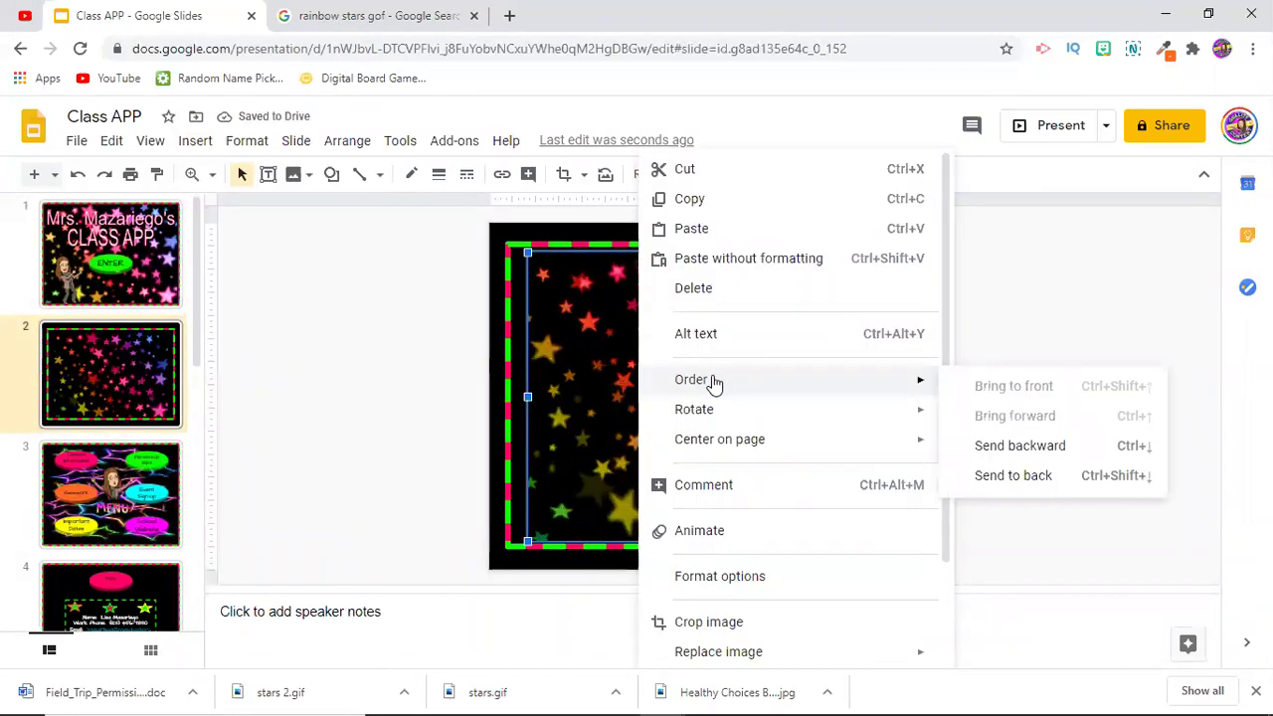
{"action": "left_click", "coordinate": [997, 476]}
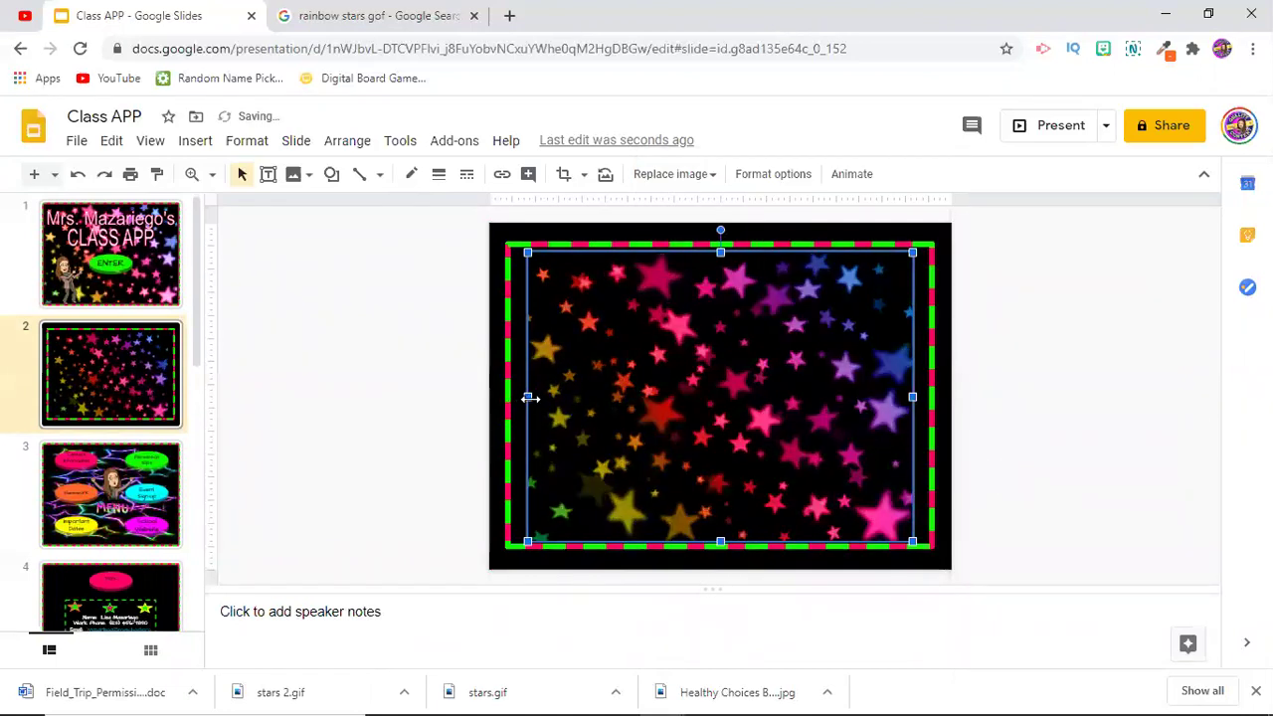
Step: Stretch the stars image horizontally and vertically until its edges meet the dashed border
{"action": "left_click_drag", "start_coordinate": [520, 398], "coordinate": [507, 398]}
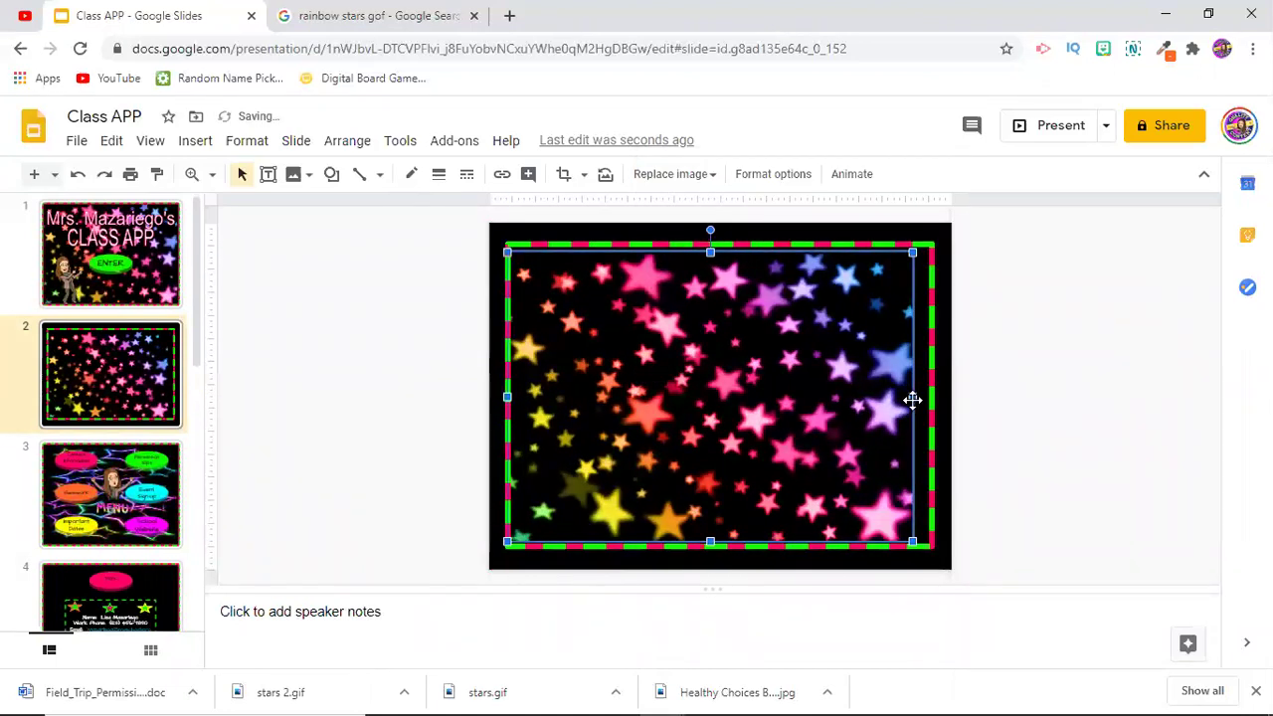
{"action": "left_click_drag", "start_coordinate": [913, 396], "coordinate": [931, 395]}
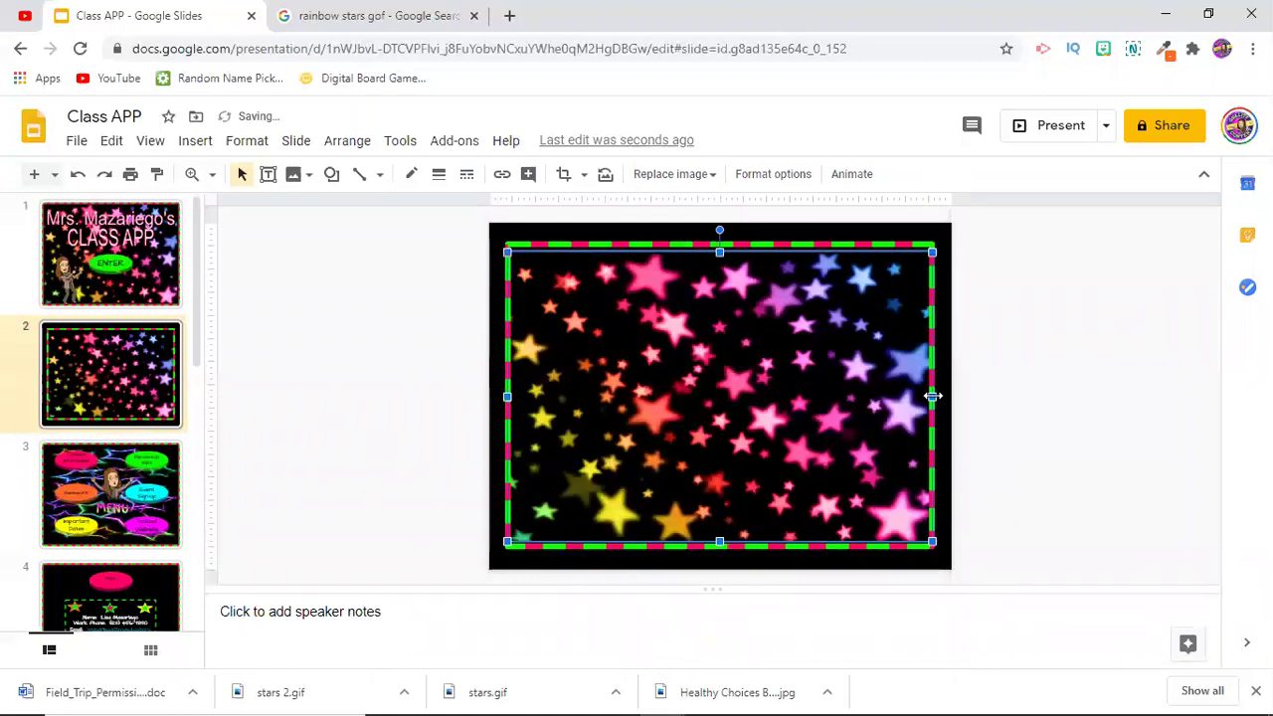
{"action": "left_click_drag", "start_coordinate": [719, 252], "coordinate": [720, 244]}
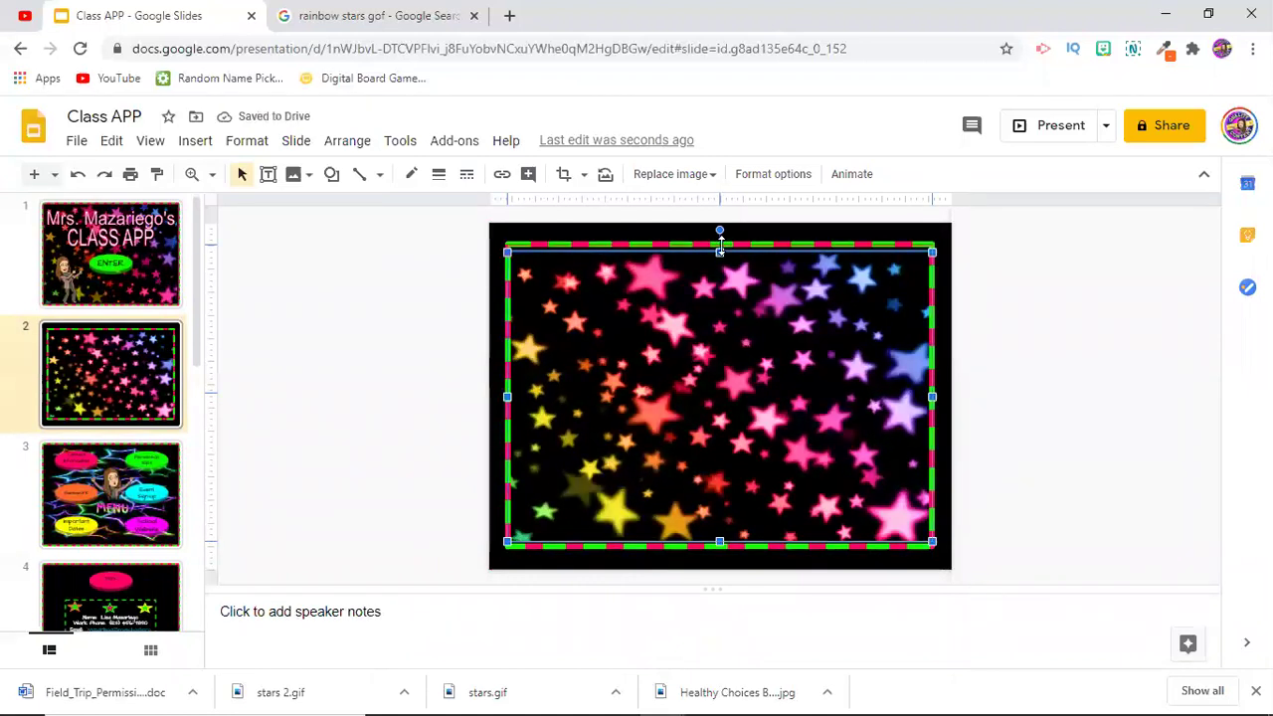
{"action": "left_click", "coordinate": [1018, 371]}
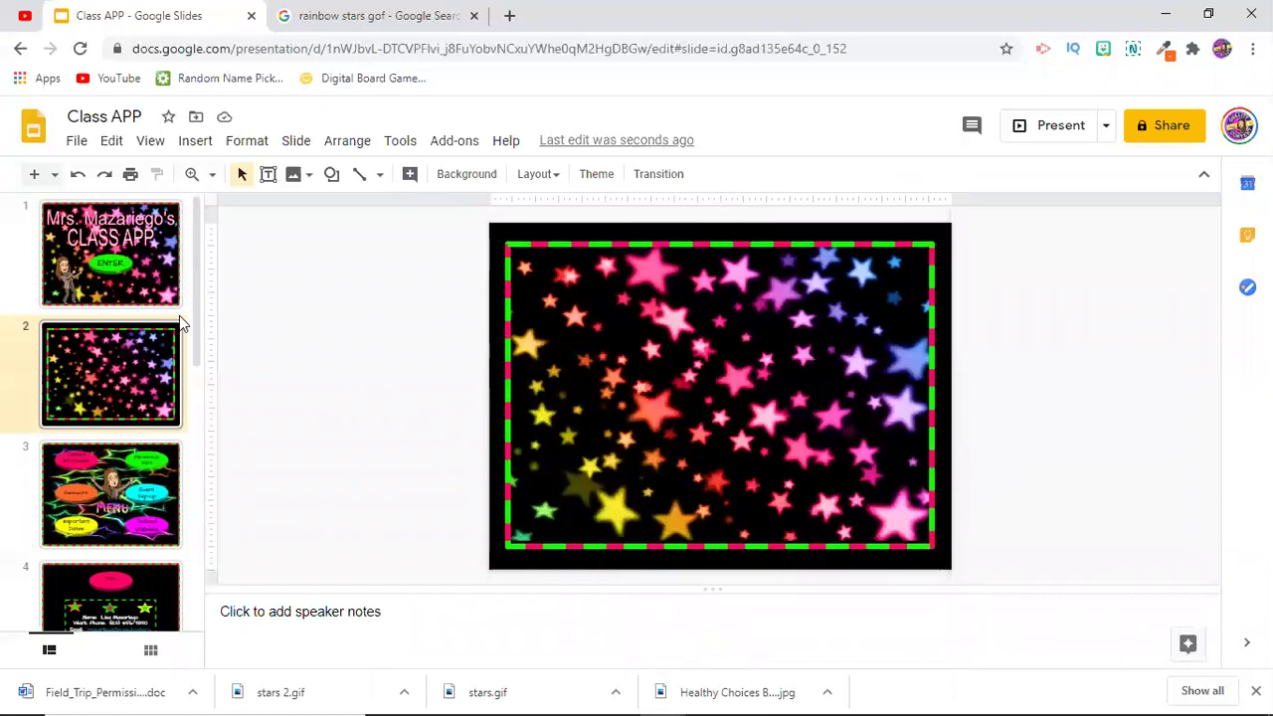
Step: Compare with the finished title slide, then draw a wide oval in the lower centre of slide 2 for the button
{"action": "left_click", "coordinate": [133, 275]}
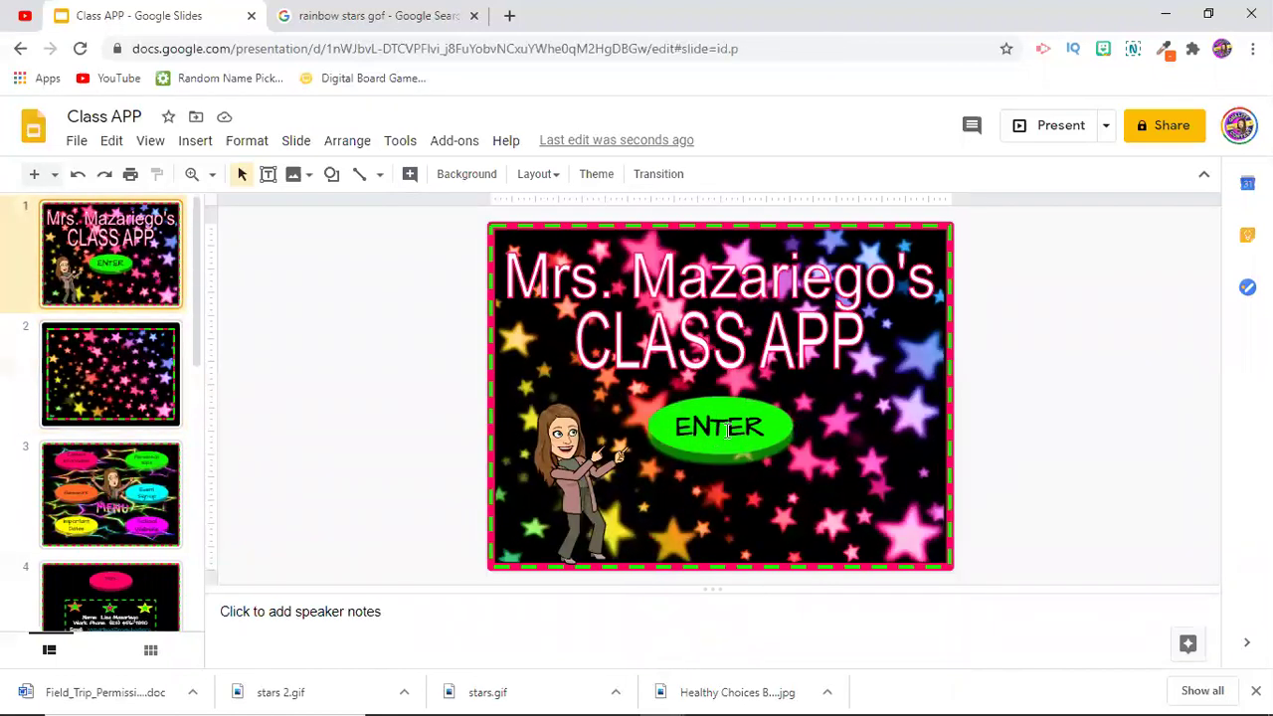
{"action": "left_click", "coordinate": [128, 386]}
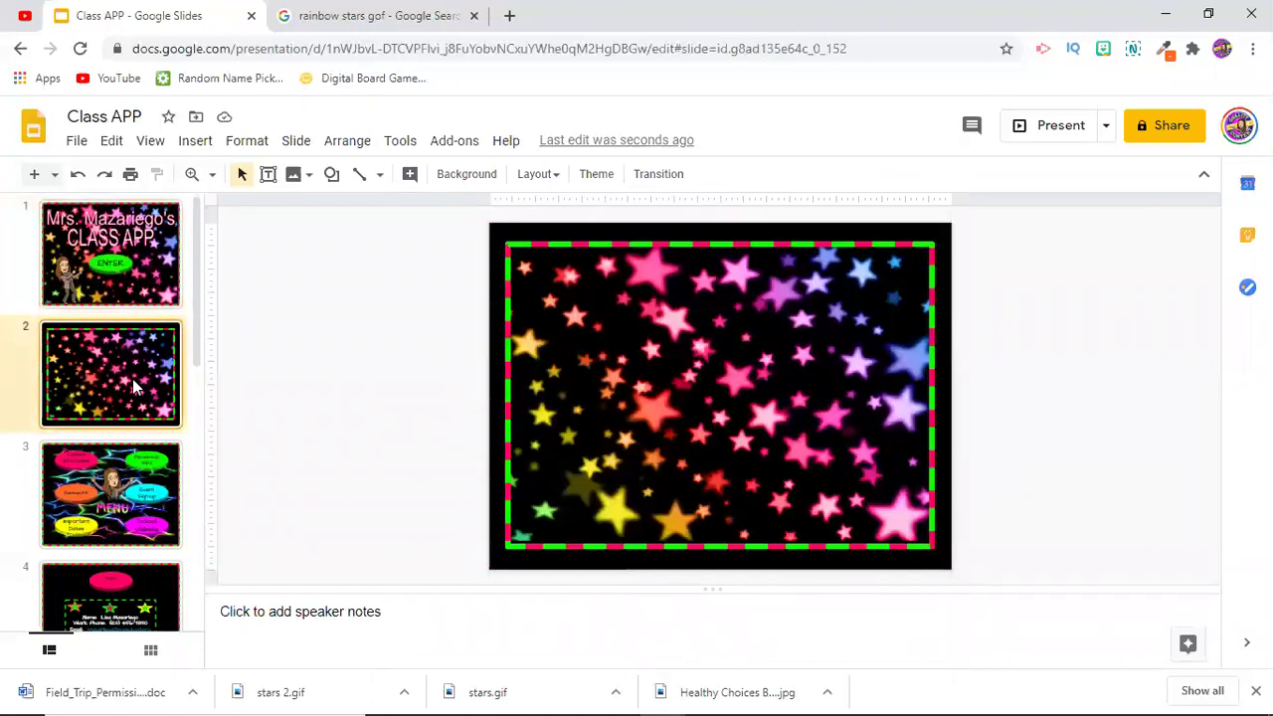
{"action": "left_click", "coordinate": [596, 355]}
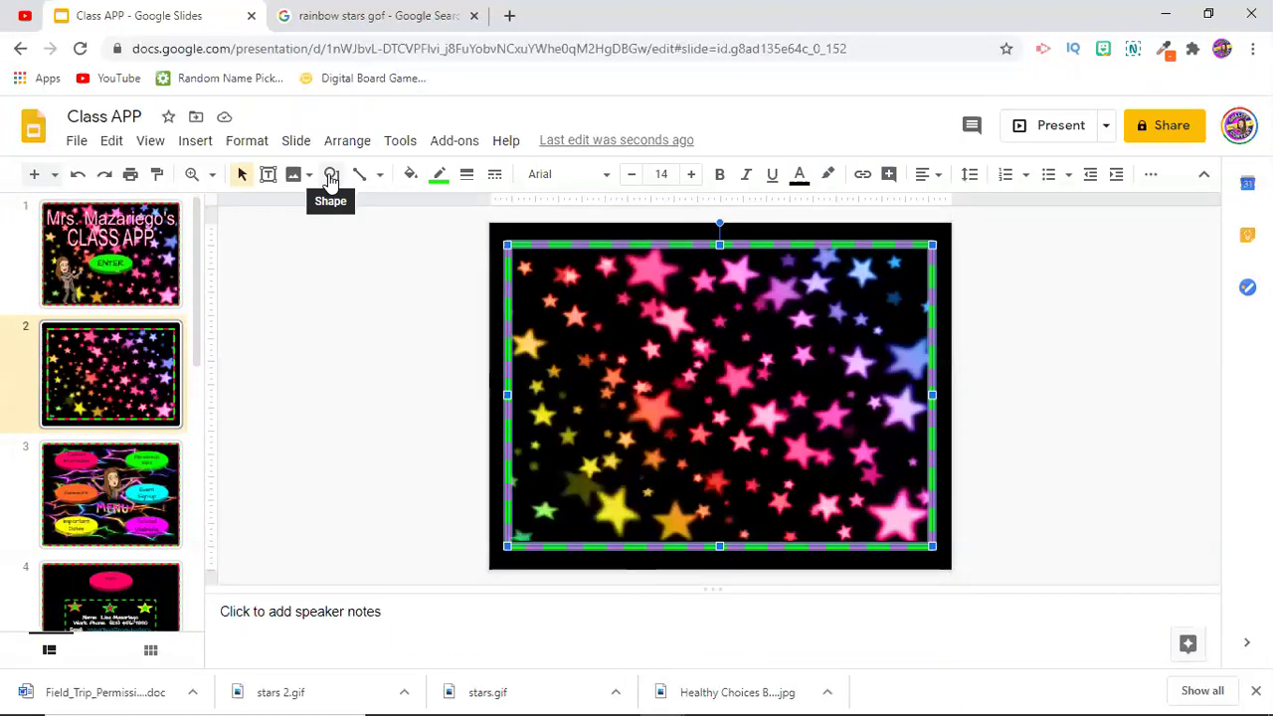
{"action": "left_click", "coordinate": [195, 142]}
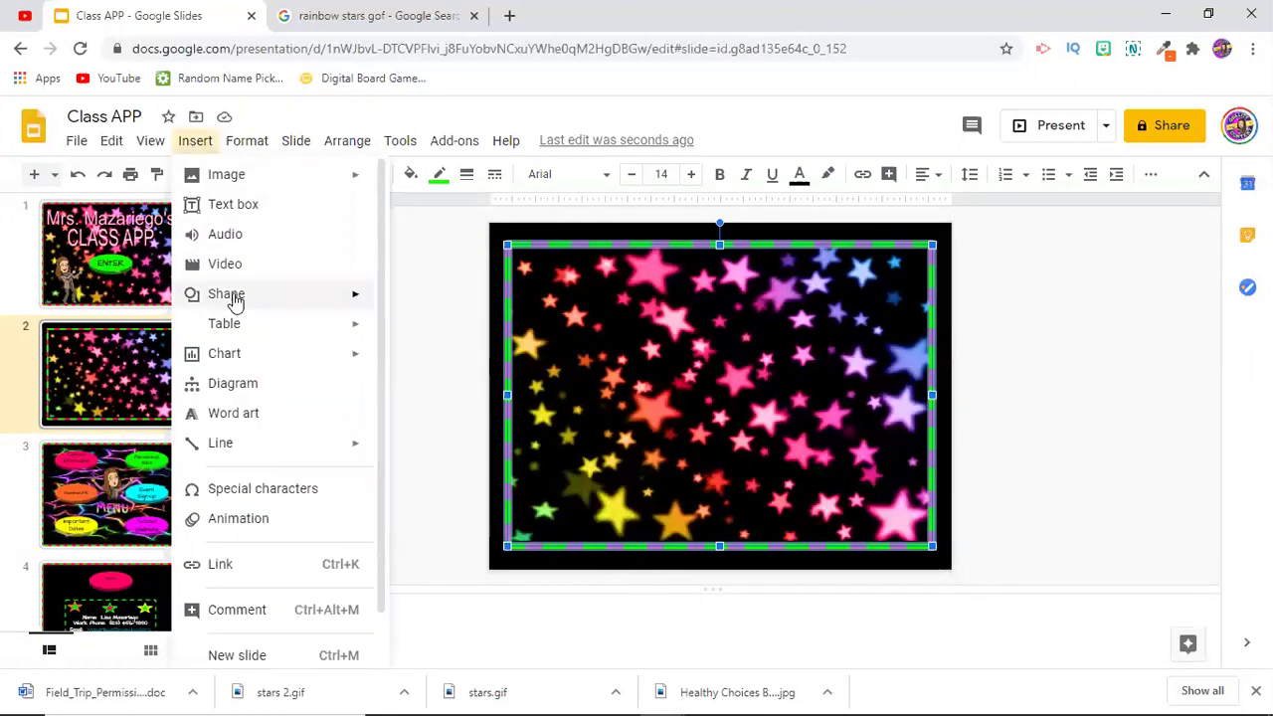
{"action": "mouse_move", "coordinate": [233, 299]}
{"action": "mouse_move", "coordinate": [457, 307]}
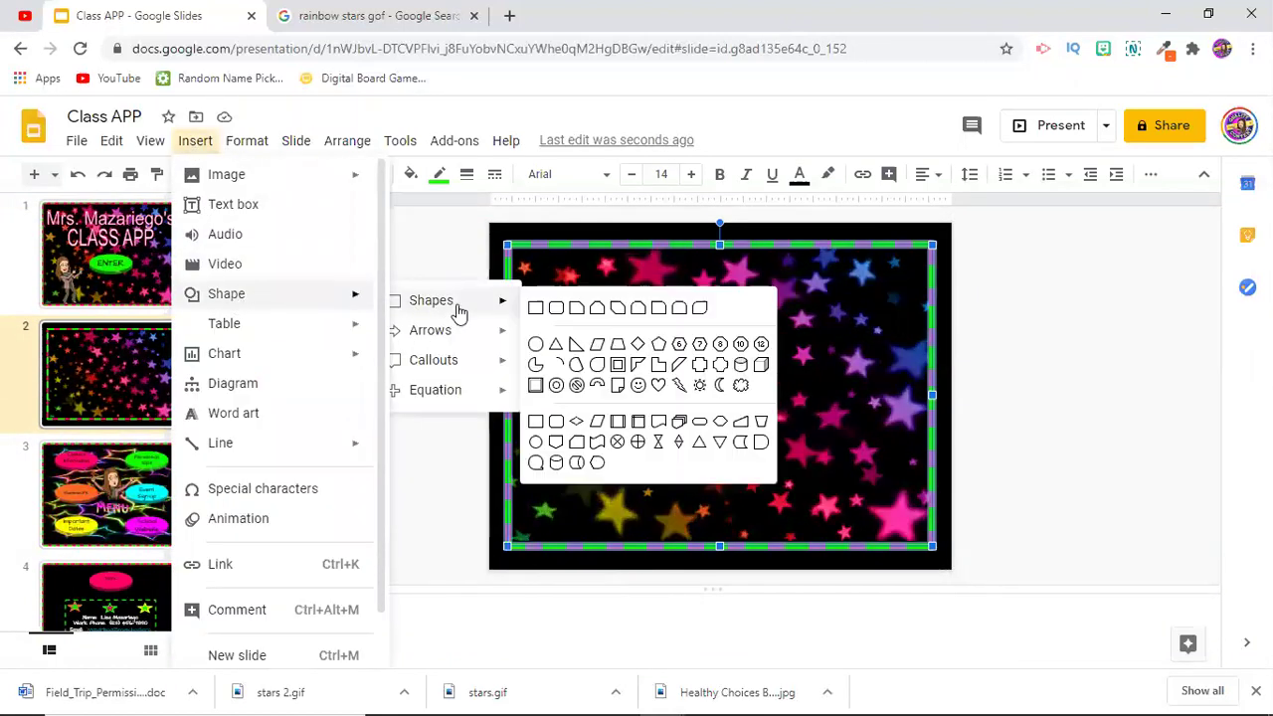
{"action": "left_click", "coordinate": [535, 344]}
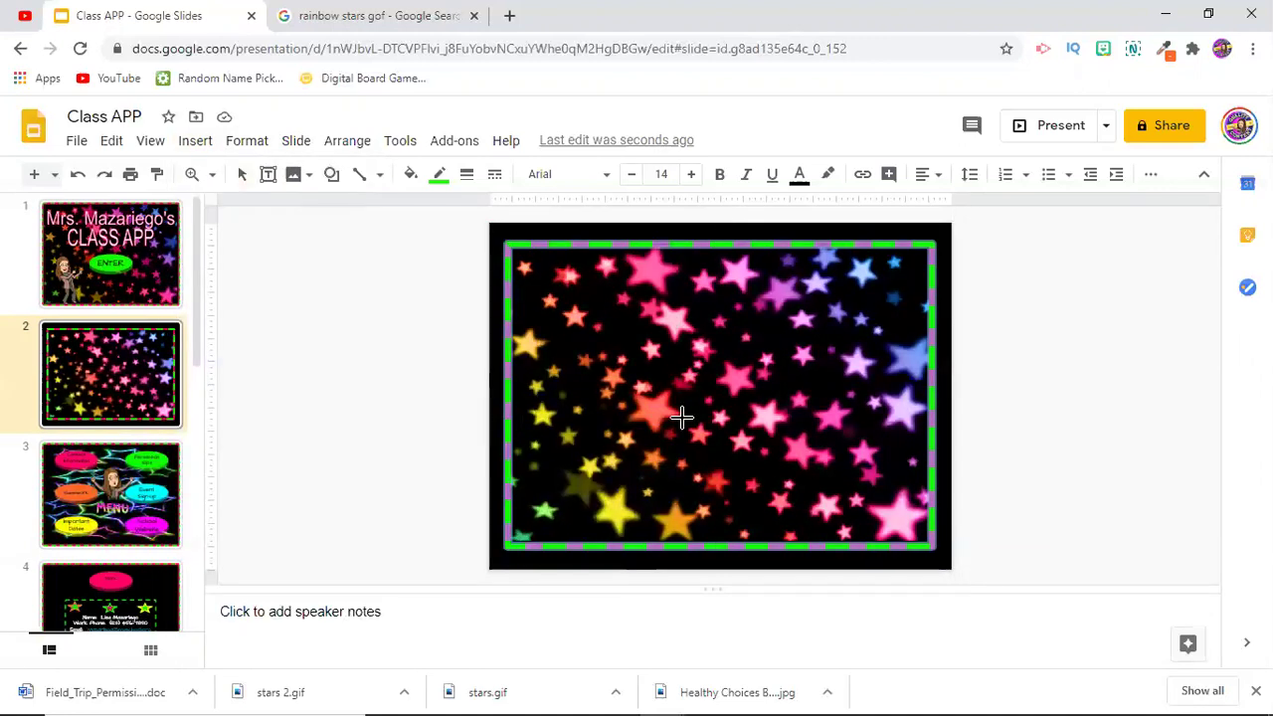
{"action": "left_click_drag", "start_coordinate": [651, 401], "coordinate": [787, 459]}
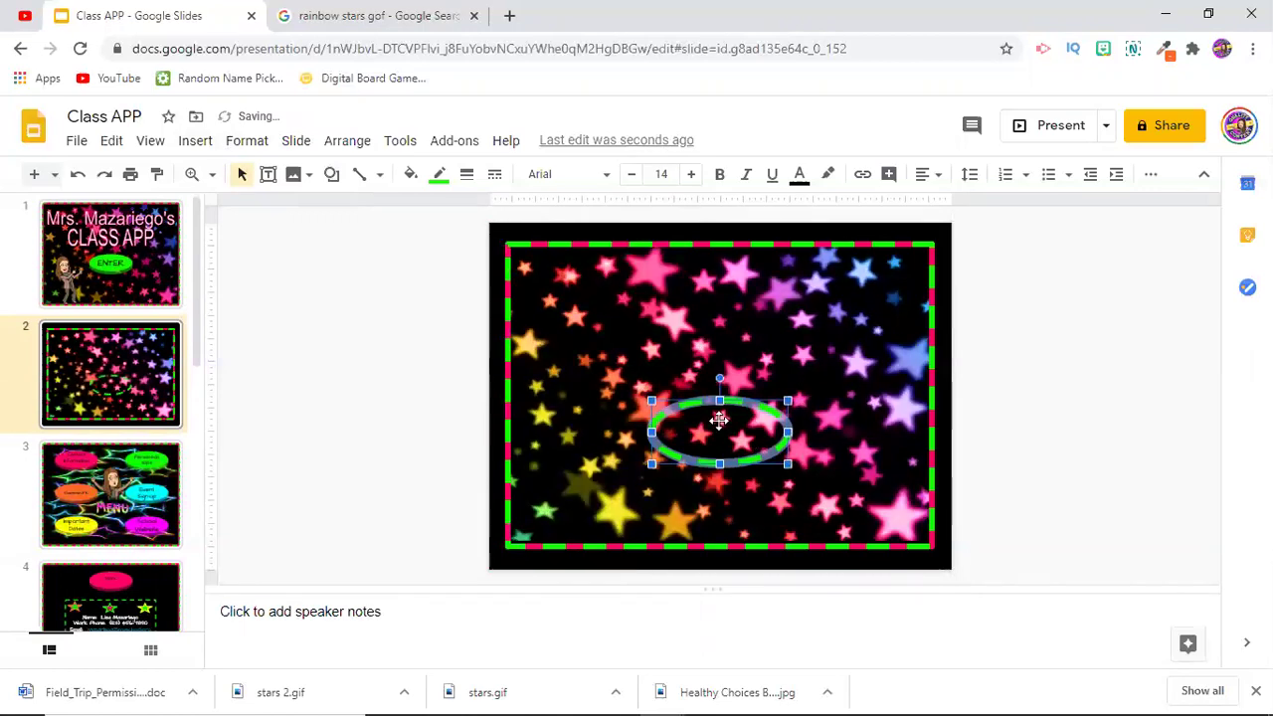
Step: Give the oval on slide 2 a solid outline and fill it with the custom bright green
{"action": "left_click", "coordinate": [498, 179]}
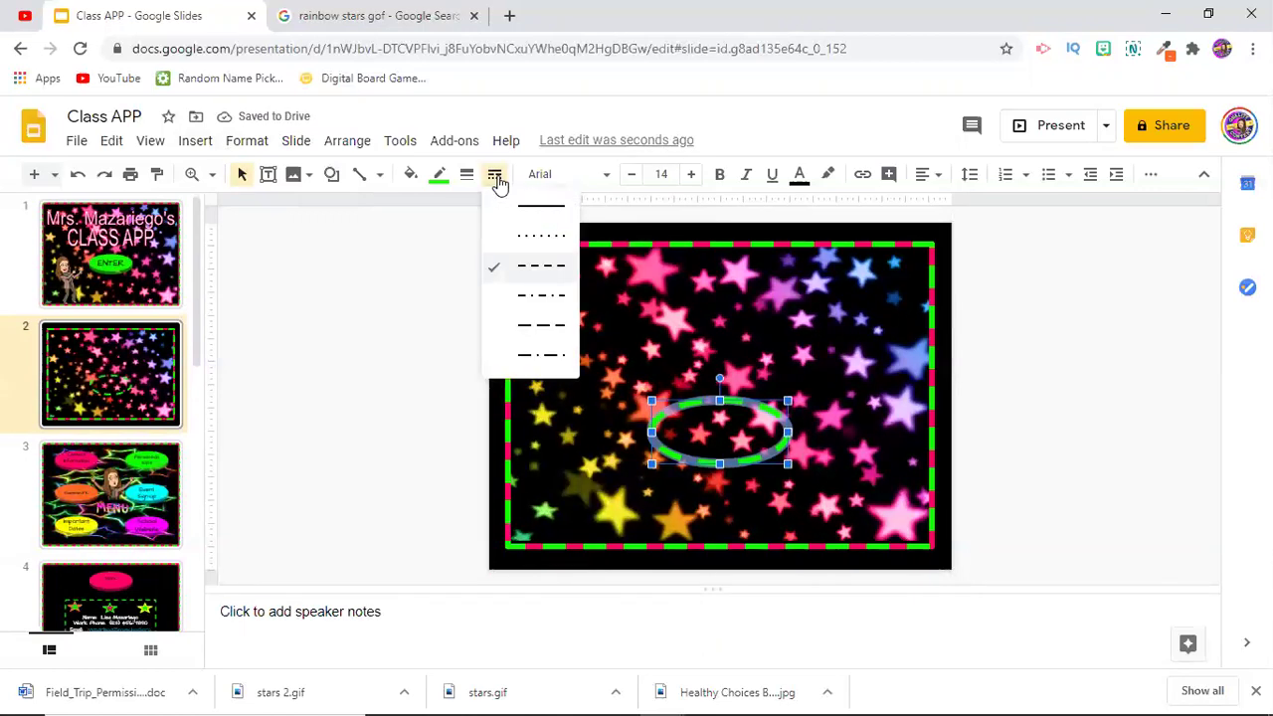
{"action": "left_click", "coordinate": [528, 210]}
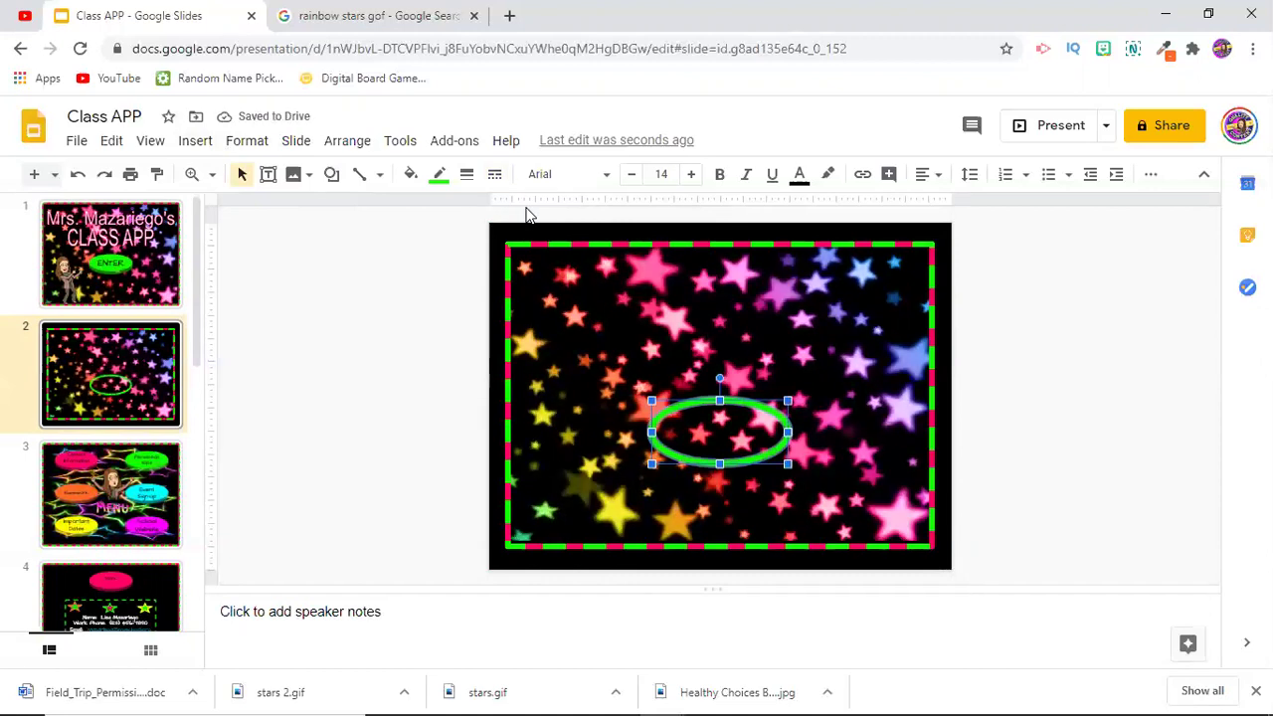
{"action": "left_click", "coordinate": [411, 175]}
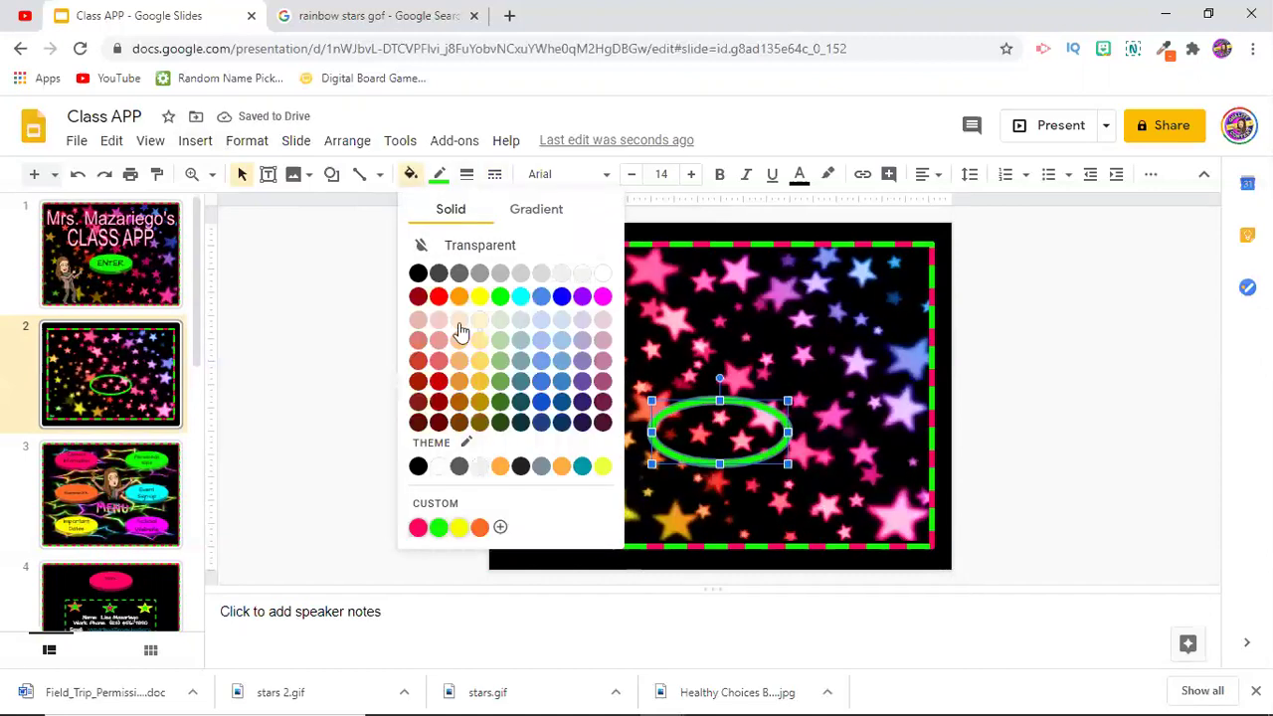
{"action": "left_click", "coordinate": [438, 527]}
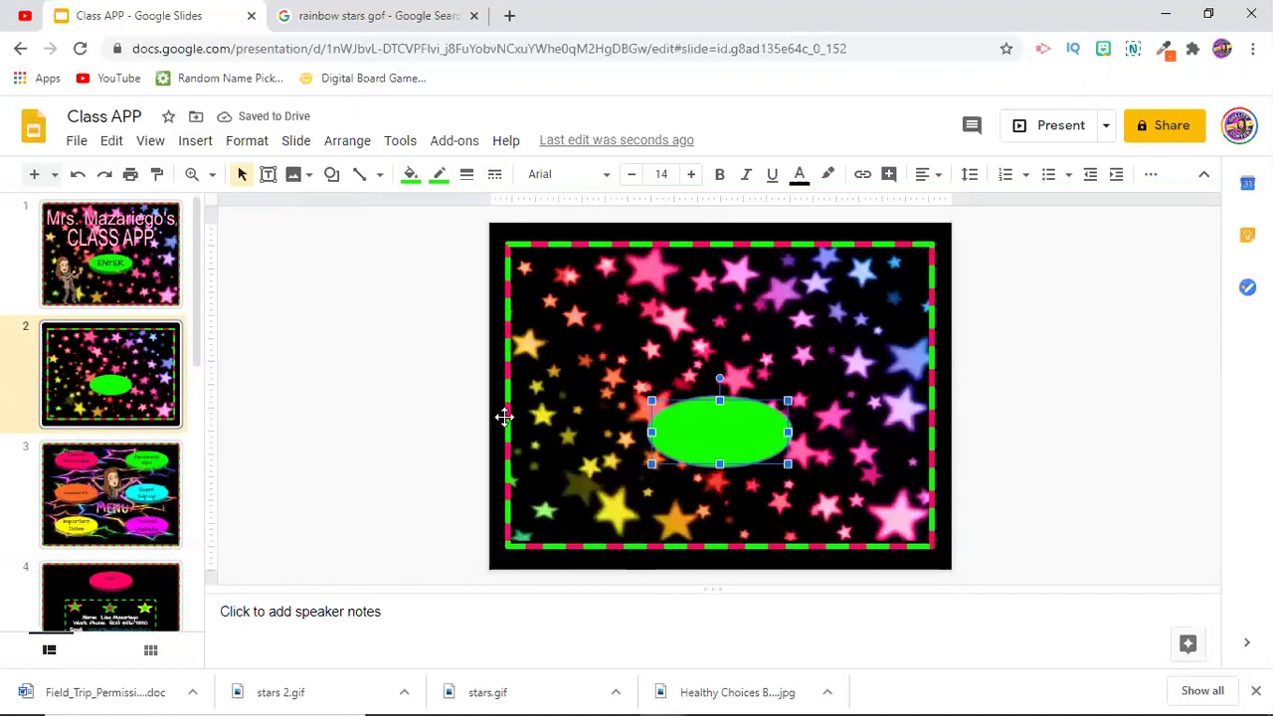
Step: Add a drop shadow to the green oval, using the custom bright green and a larger distance so it shows below the shape
{"action": "key", "text": "alt+Left"}
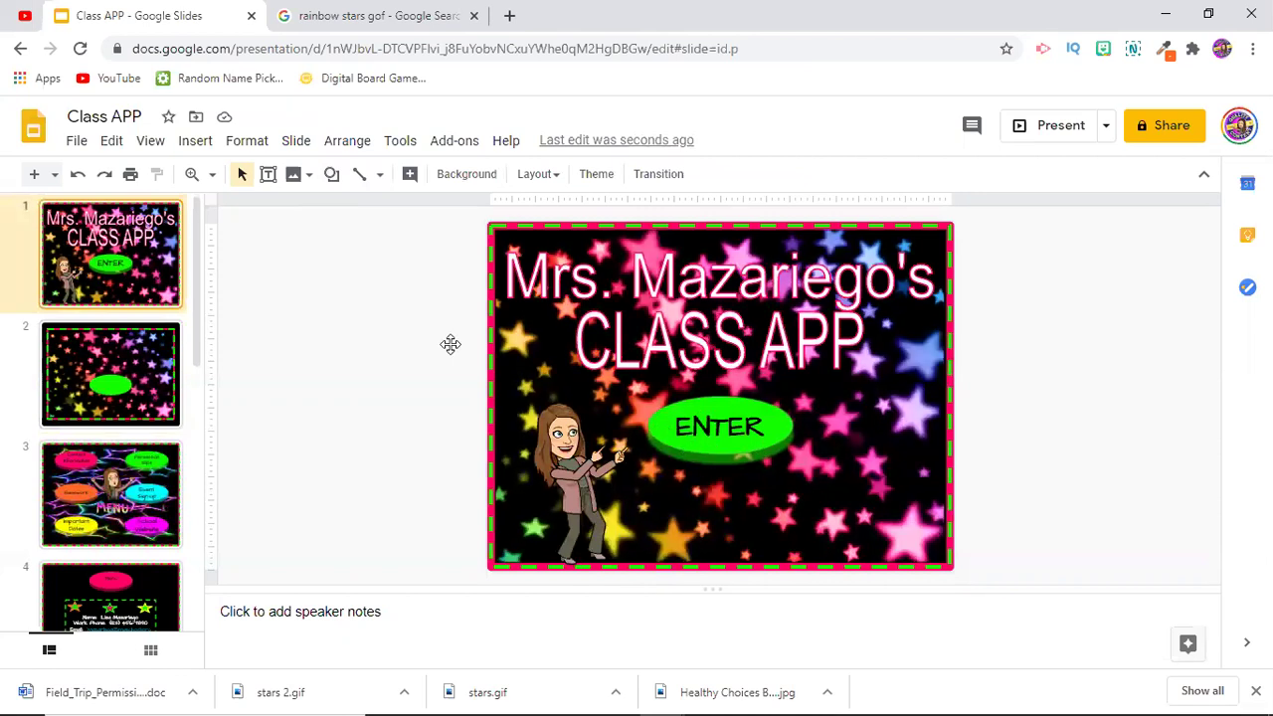
{"action": "key", "text": "alt+Right"}
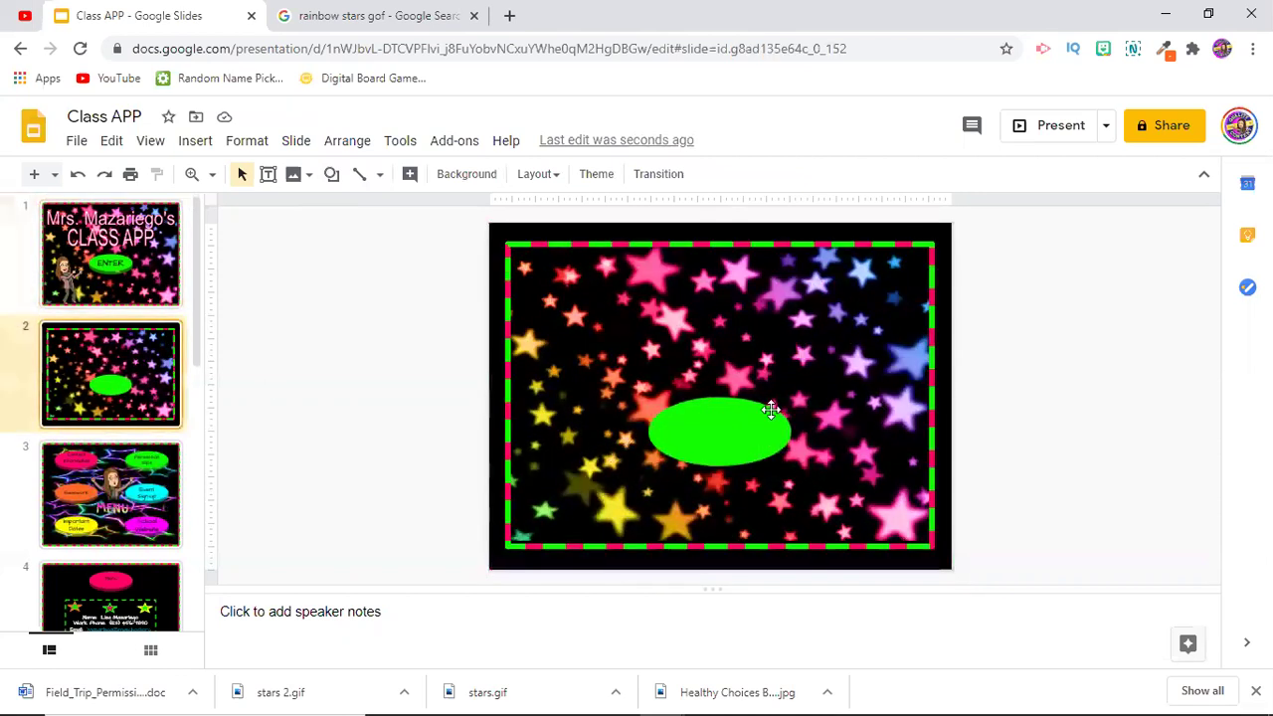
{"action": "left_click", "coordinate": [758, 428]}
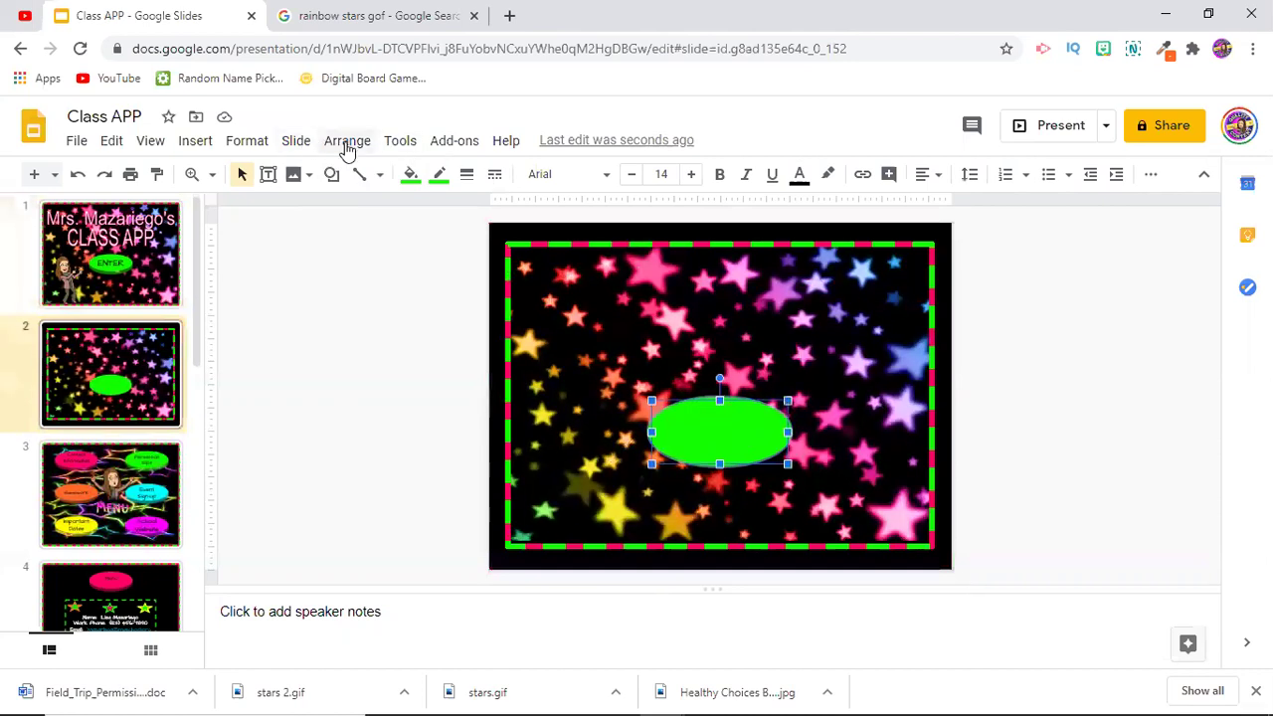
{"action": "left_click", "coordinate": [251, 146]}
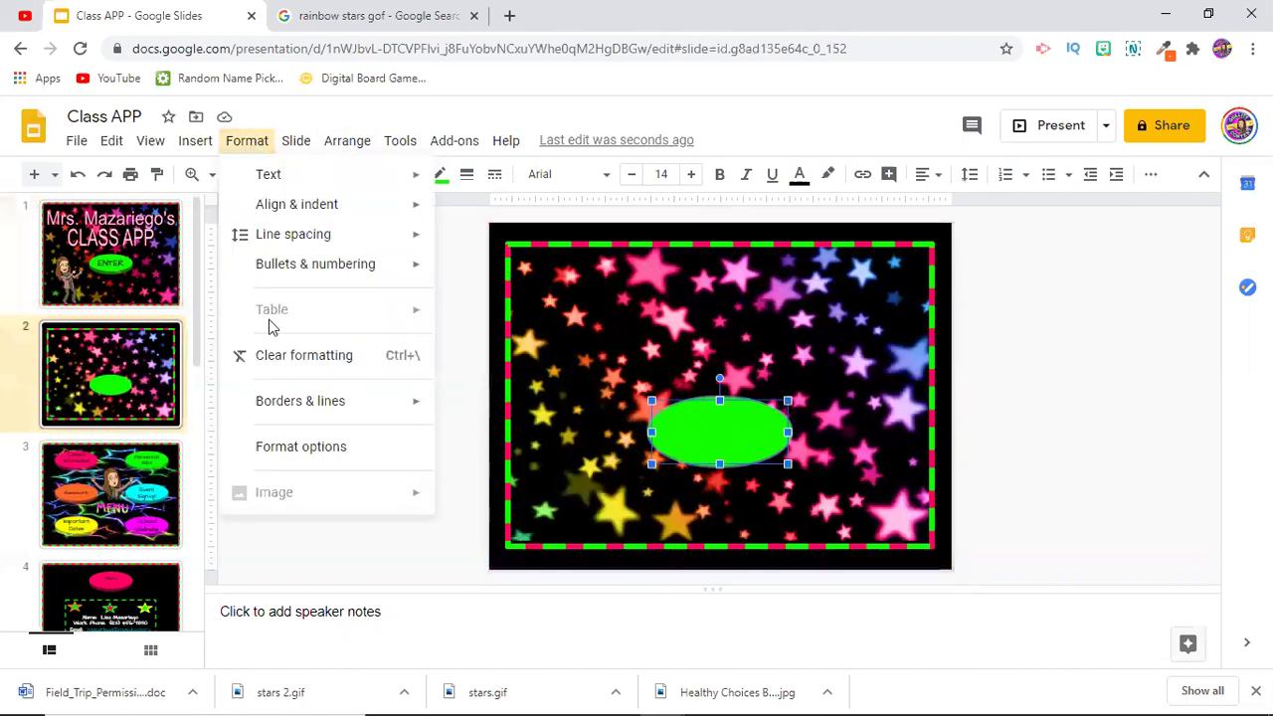
{"action": "left_click", "coordinate": [297, 450]}
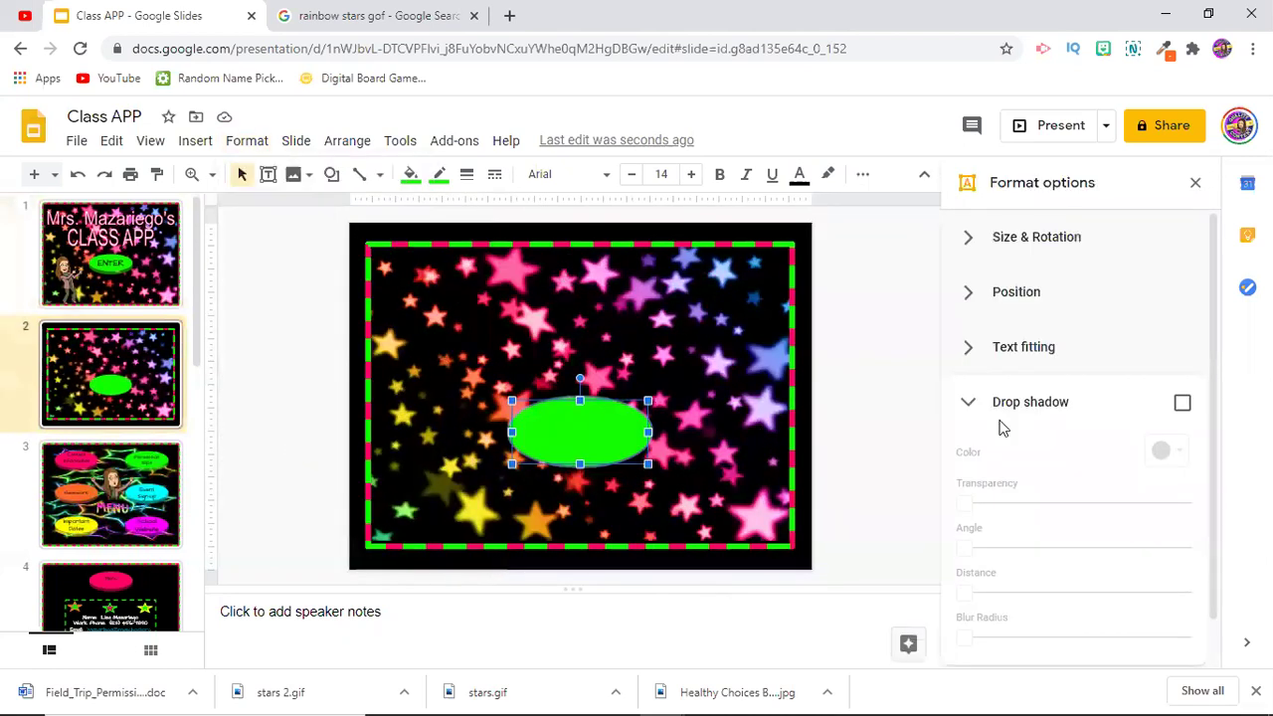
{"action": "left_click", "coordinate": [1182, 403]}
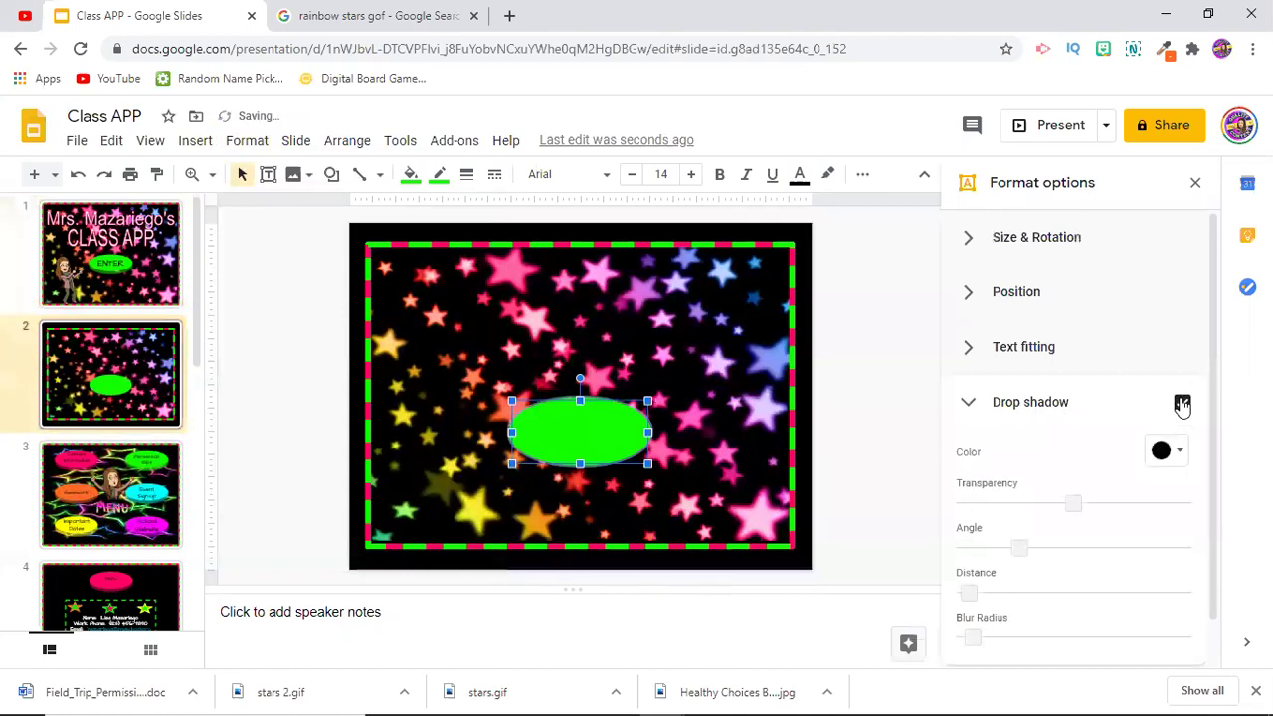
{"action": "left_click", "coordinate": [1175, 452]}
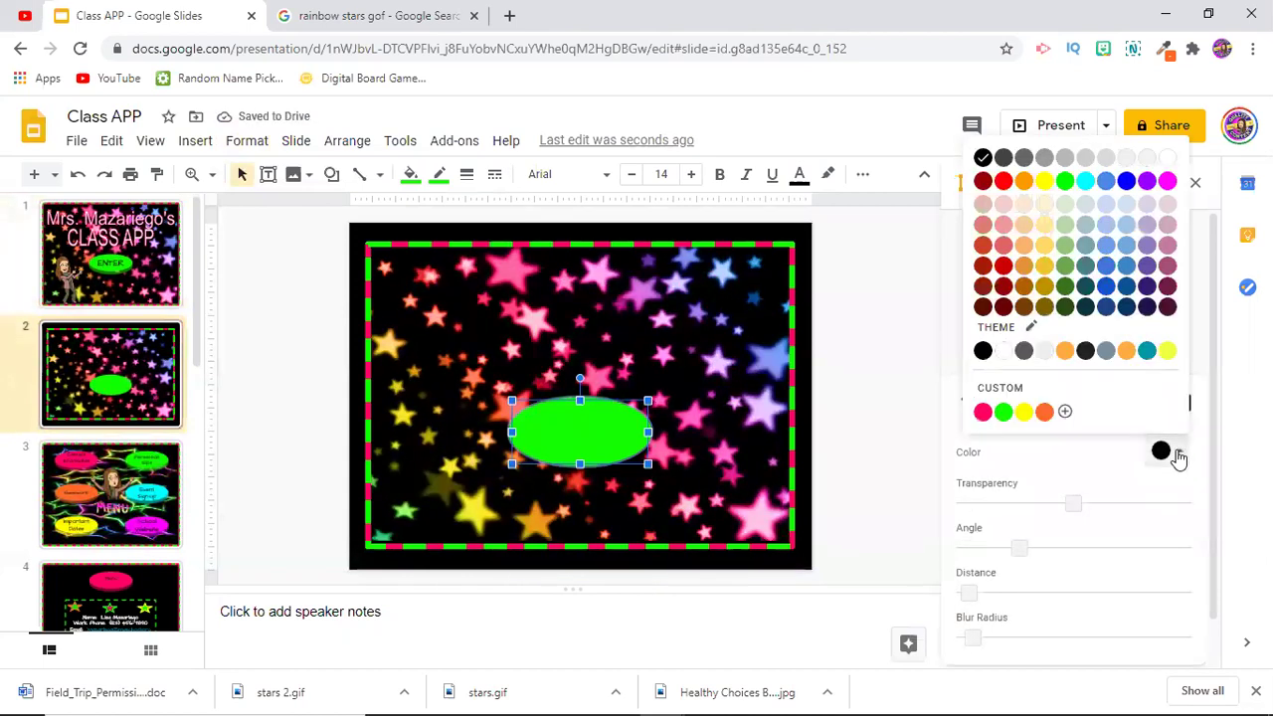
{"action": "left_click", "coordinate": [1002, 411]}
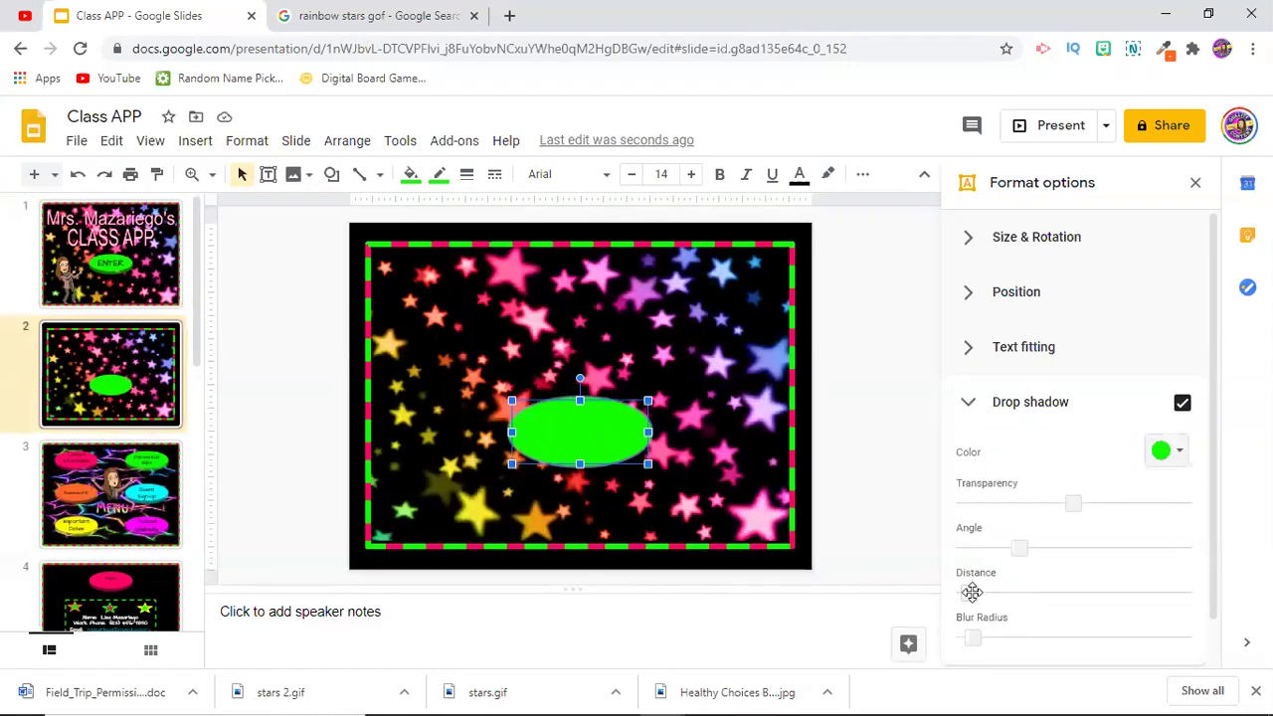
{"action": "left_click_drag", "start_coordinate": [972, 591], "coordinate": [1019, 595]}
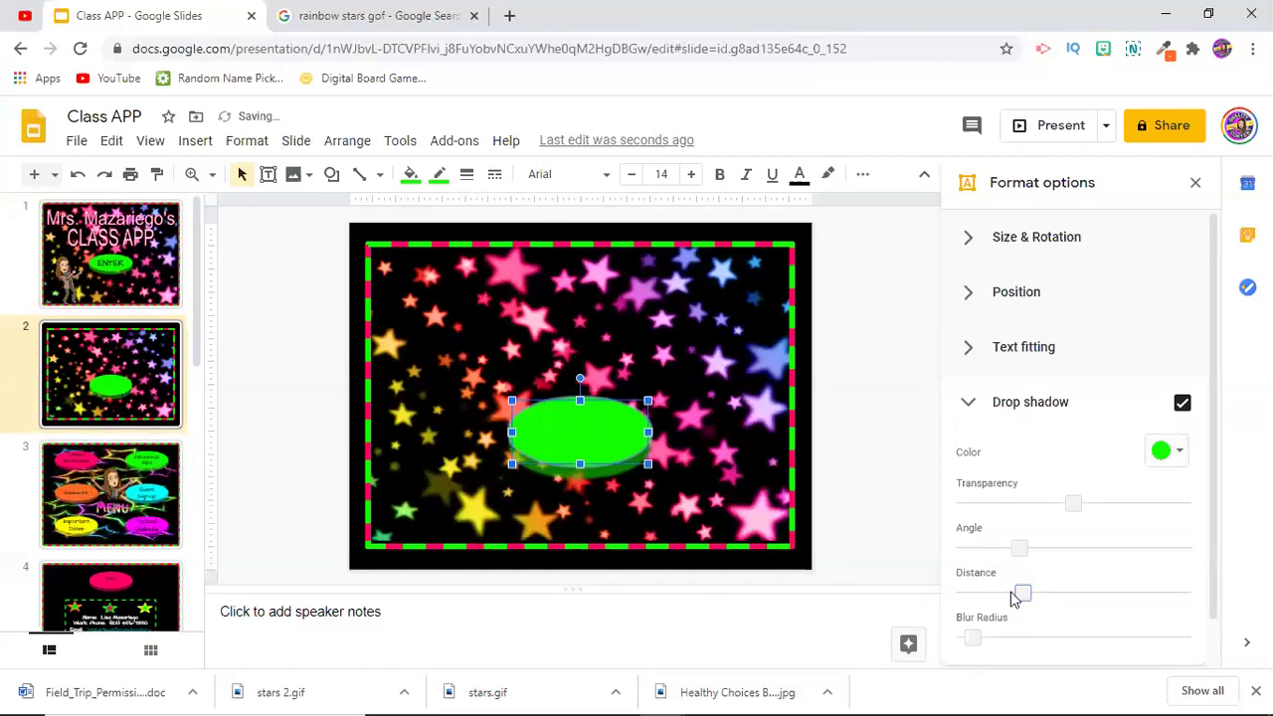
{"action": "left_click", "coordinate": [577, 491]}
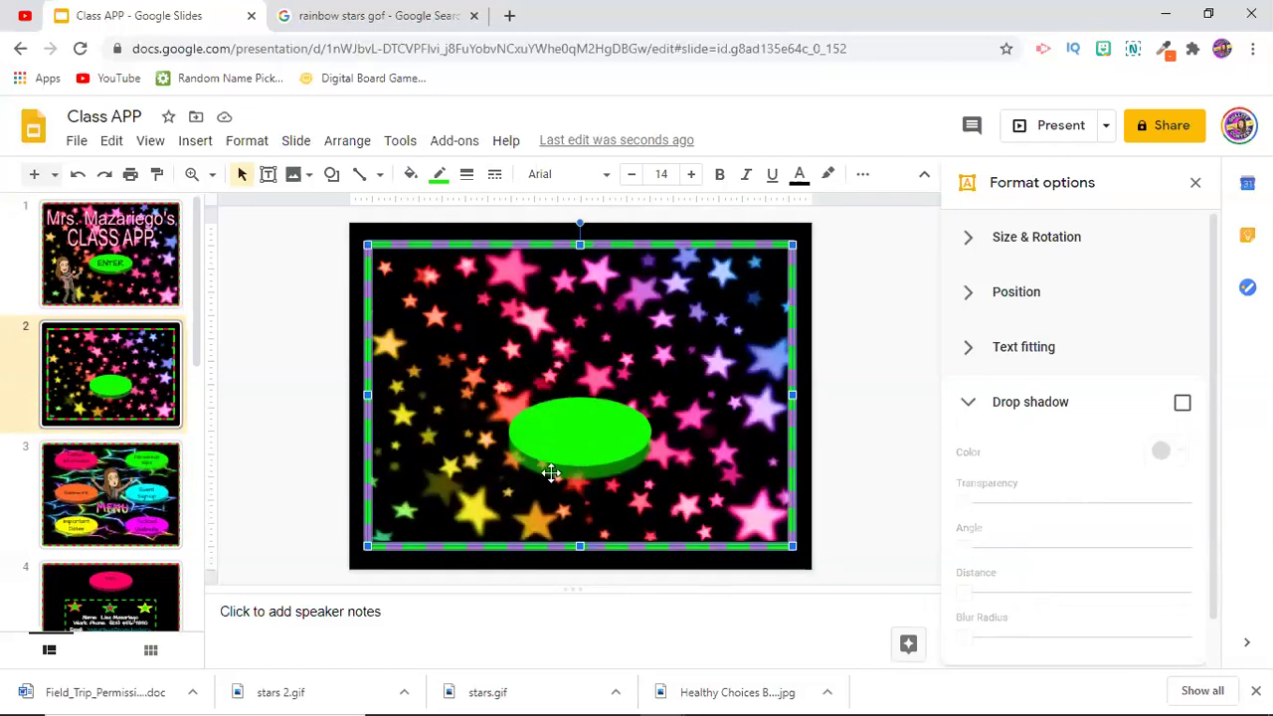
Step: Add the text "Enter" inside the green oval and centre it horizontally
{"action": "double_click", "coordinate": [567, 428]}
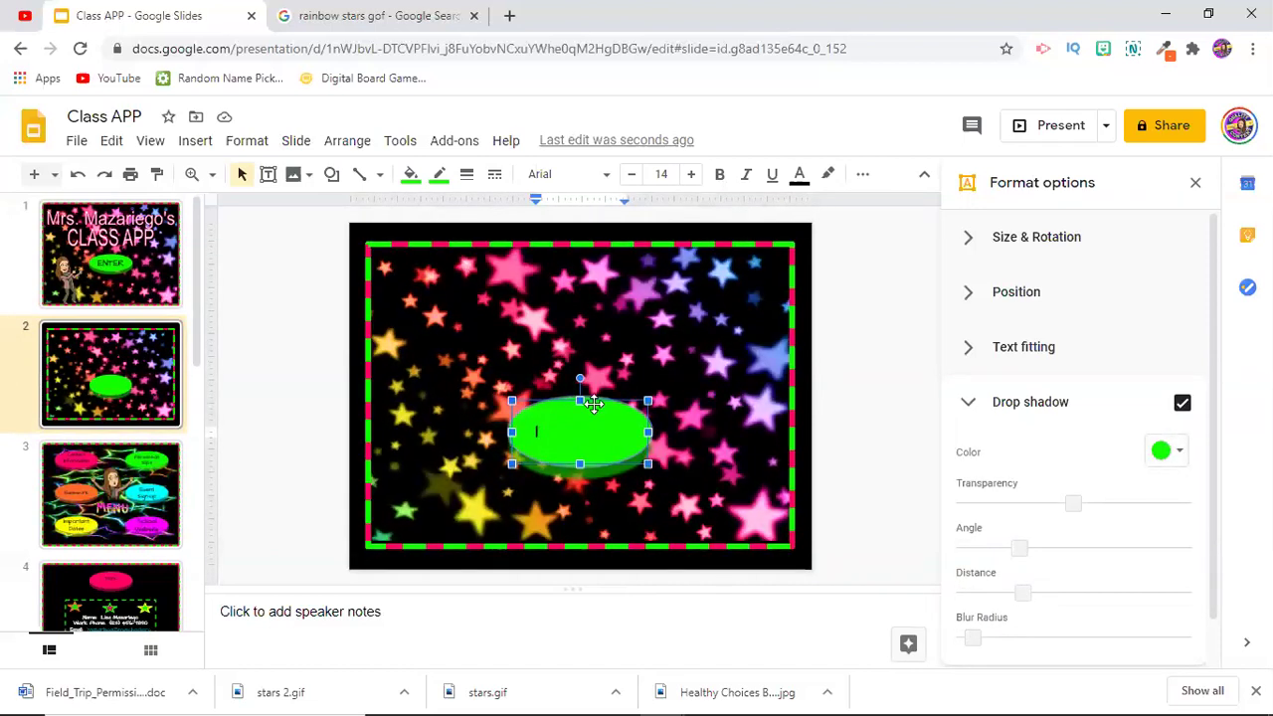
{"action": "type", "text": "Enter"}
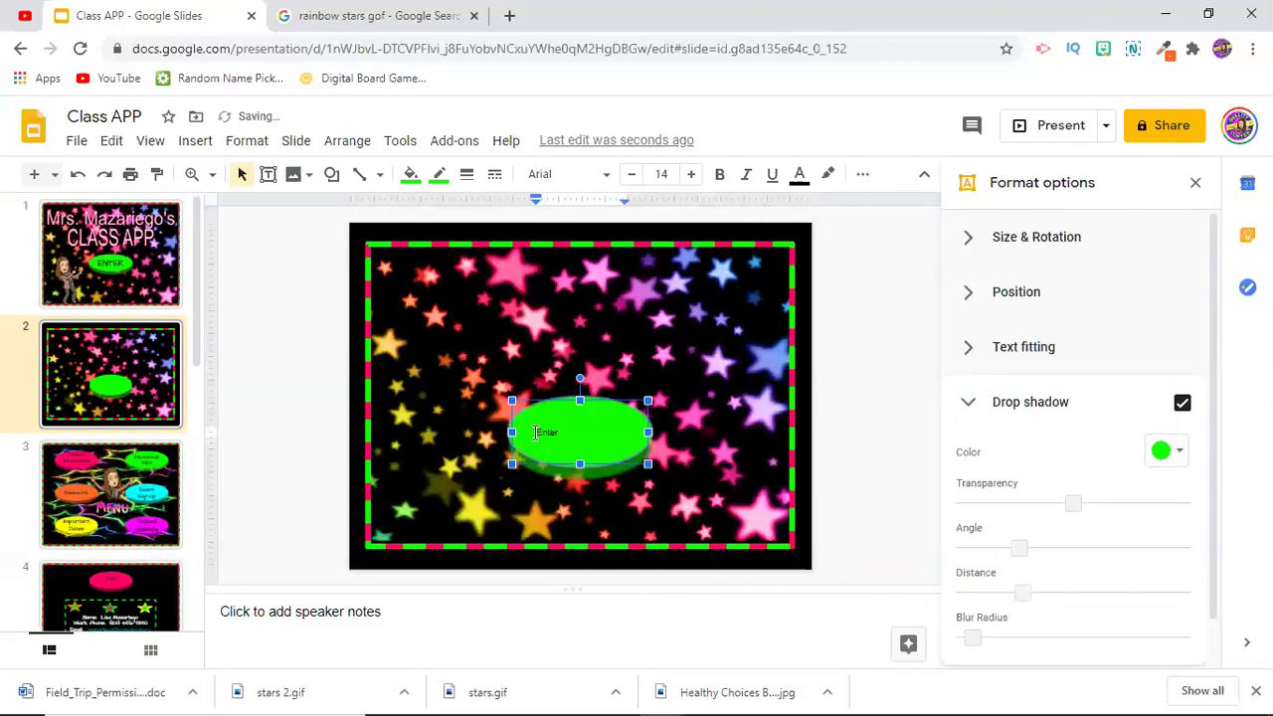
{"action": "left_click", "coordinate": [861, 180]}
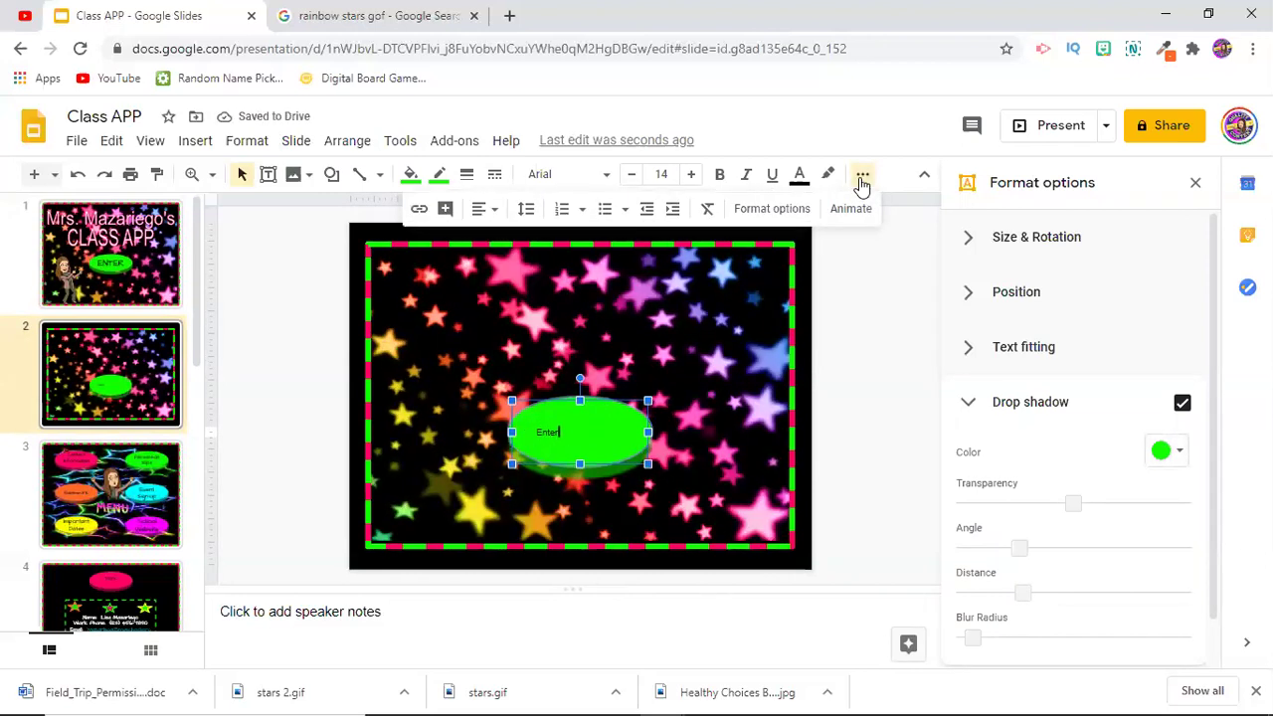
{"action": "left_click", "coordinate": [480, 211]}
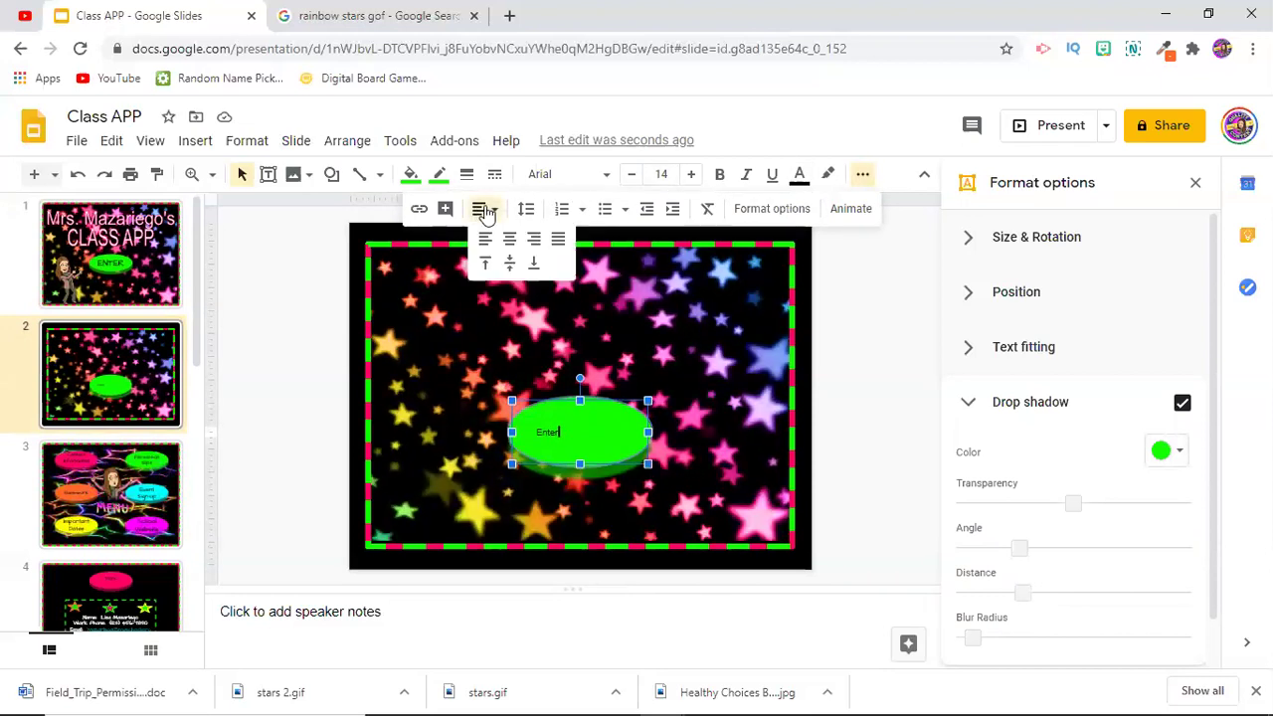
{"action": "left_click", "coordinate": [509, 238]}
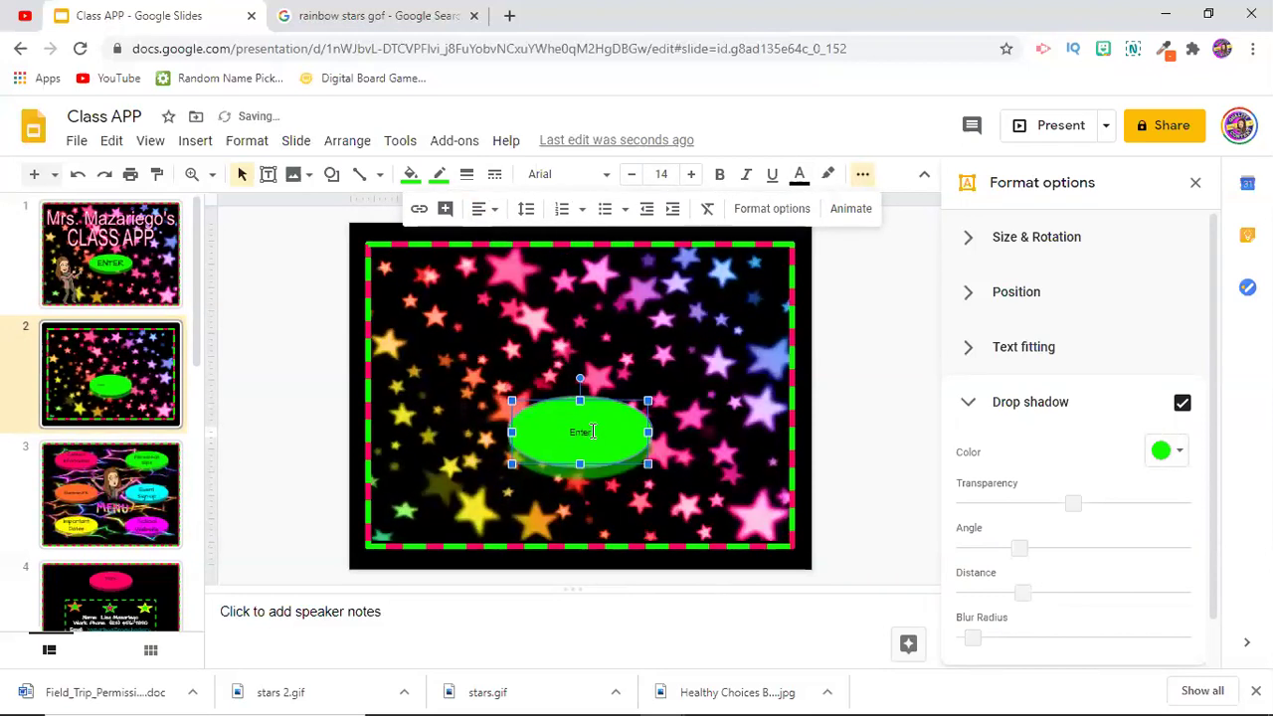
Step: Make the "Enter" text bold at size 35 and change its font to Architects Daughter
{"action": "left_click", "coordinate": [693, 174]}
{"action": "left_click", "coordinate": [693, 174]}
{"action": "left_click", "coordinate": [693, 174]}
{"action": "left_click", "coordinate": [693, 174]}
{"action": "left_click", "coordinate": [693, 174]}
{"action": "left_click", "coordinate": [693, 174]}
{"action": "left_click", "coordinate": [693, 174]}
{"action": "left_click", "coordinate": [693, 174]}
{"action": "left_click", "coordinate": [693, 174]}
{"action": "left_click", "coordinate": [693, 174]}
{"action": "left_click", "coordinate": [693, 174]}
{"action": "left_click", "coordinate": [693, 174]}
{"action": "left_click", "coordinate": [693, 174]}
{"action": "left_click", "coordinate": [693, 174]}
{"action": "left_click", "coordinate": [693, 174]}
{"action": "left_click", "coordinate": [693, 174]}
{"action": "left_click", "coordinate": [693, 174]}
{"action": "left_click", "coordinate": [693, 174]}
{"action": "left_click", "coordinate": [693, 174]}
{"action": "left_click", "coordinate": [693, 174]}
{"action": "left_click", "coordinate": [605, 174]}
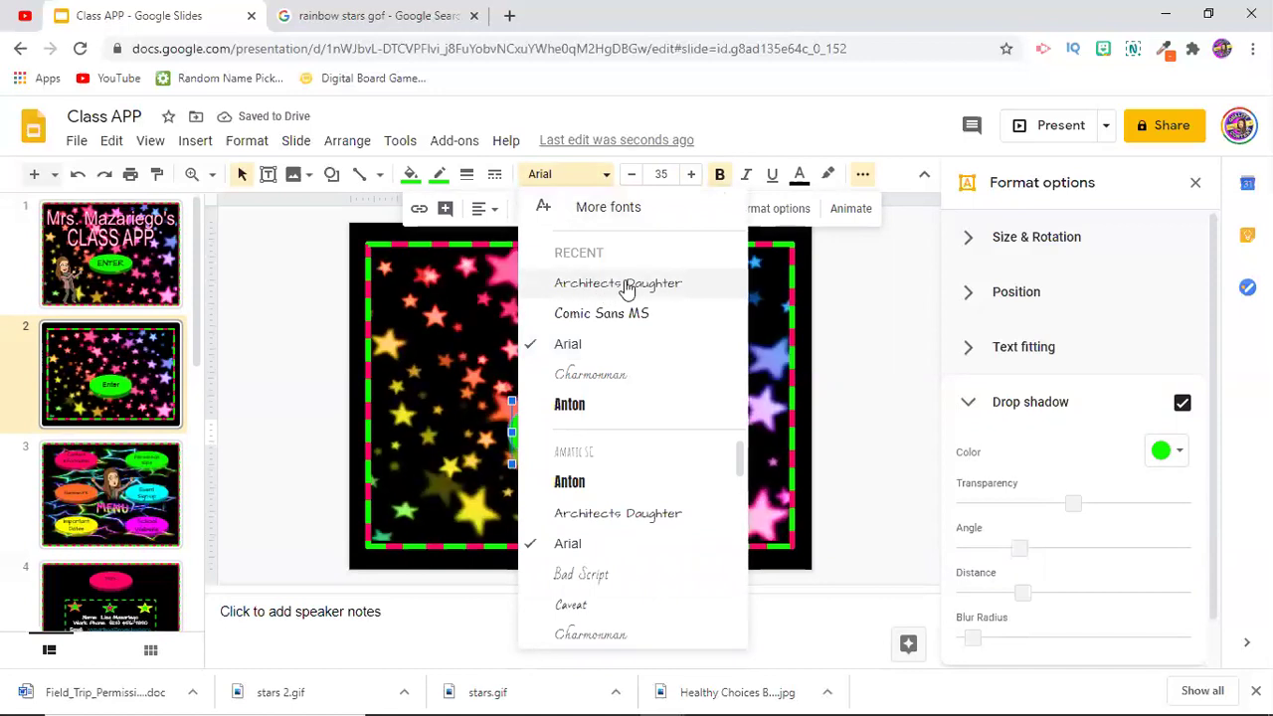
{"action": "left_click", "coordinate": [625, 285]}
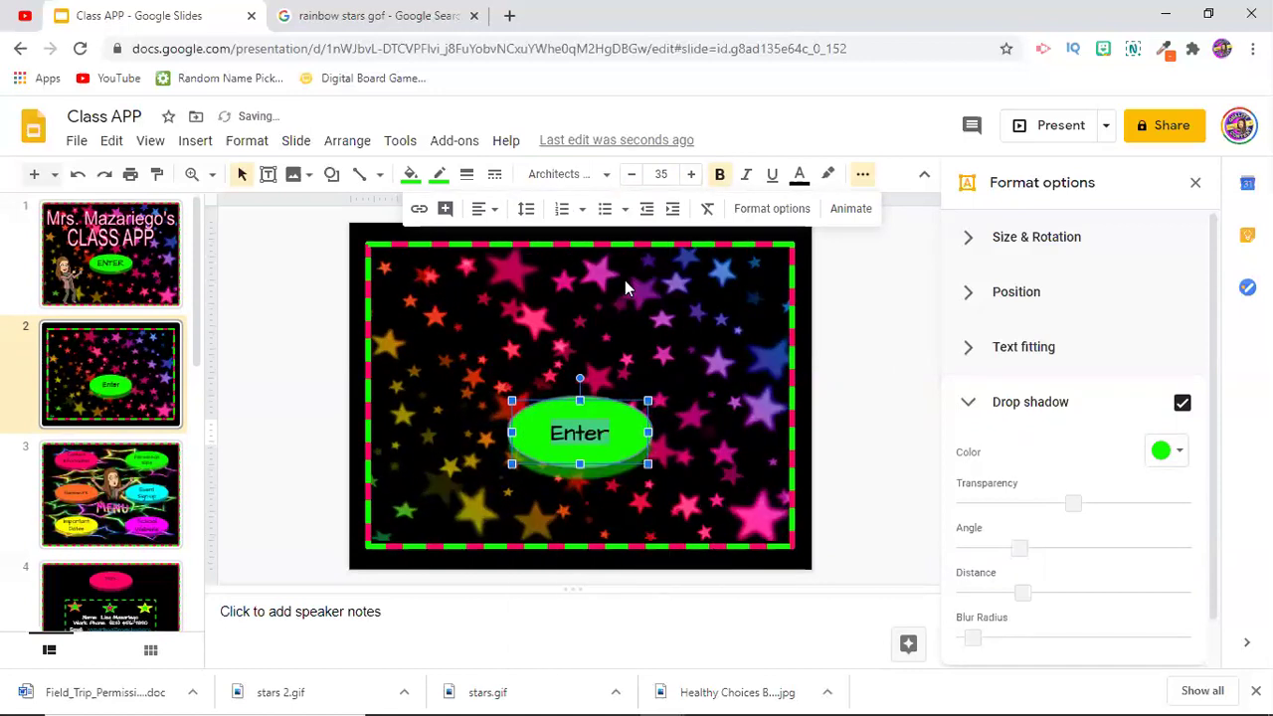
Step: Enlarge the "Enter" text on the oval to font size 51
{"action": "left_click", "coordinate": [691, 175]}
{"action": "left_click", "coordinate": [691, 175]}
{"action": "left_click", "coordinate": [691, 175]}
{"action": "left_click", "coordinate": [691, 175]}
{"action": "left_click", "coordinate": [691, 175]}
{"action": "left_click", "coordinate": [691, 175]}
{"action": "left_click", "coordinate": [692, 175]}
{"action": "left_click", "coordinate": [691, 175]}
{"action": "left_click", "coordinate": [691, 175]}
{"action": "left_click", "coordinate": [691, 175]}
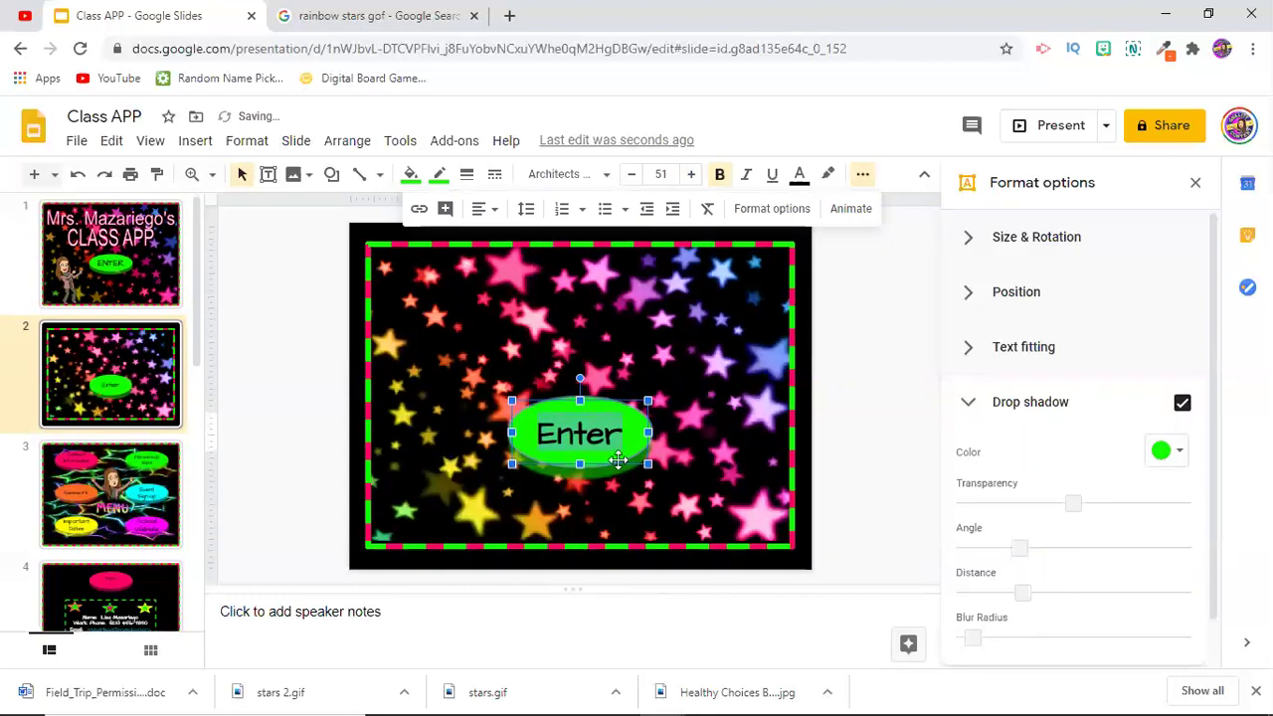
{"action": "left_click", "coordinate": [626, 446]}
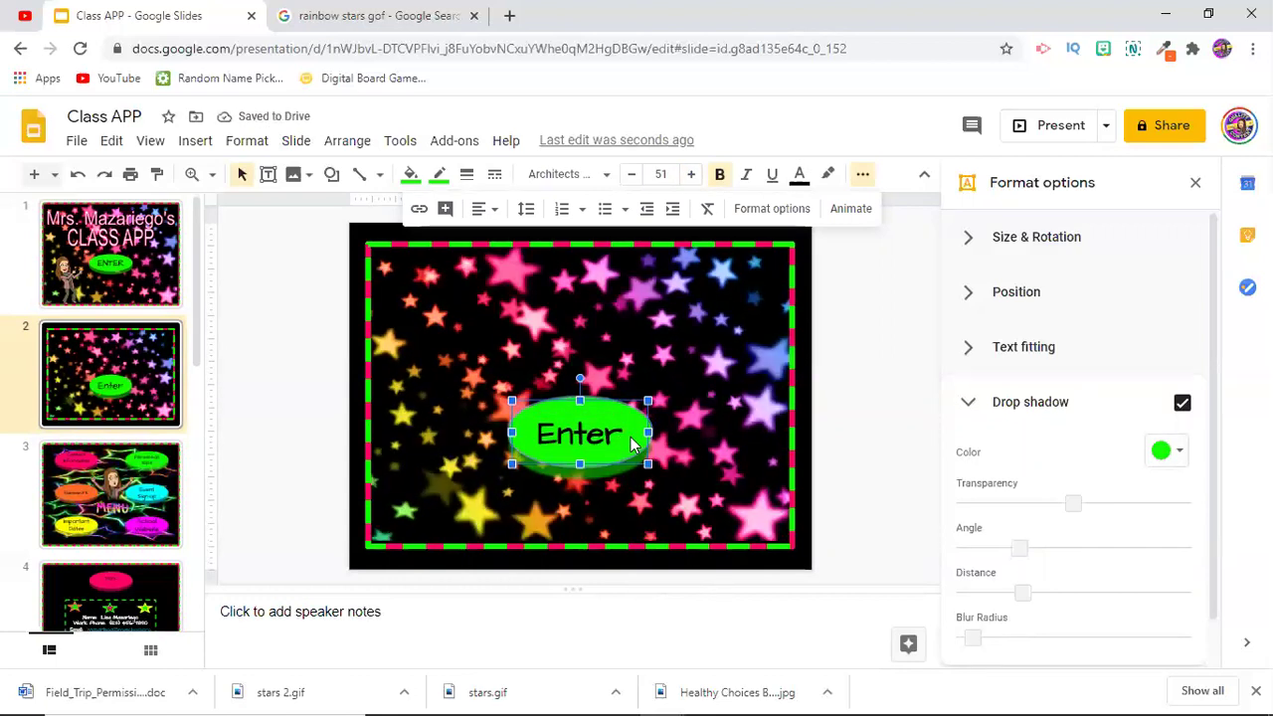
Step: Remove the existing slide link from the ENTER oval on slide 1 and deselect the oval
{"action": "left_click", "coordinate": [148, 294]}
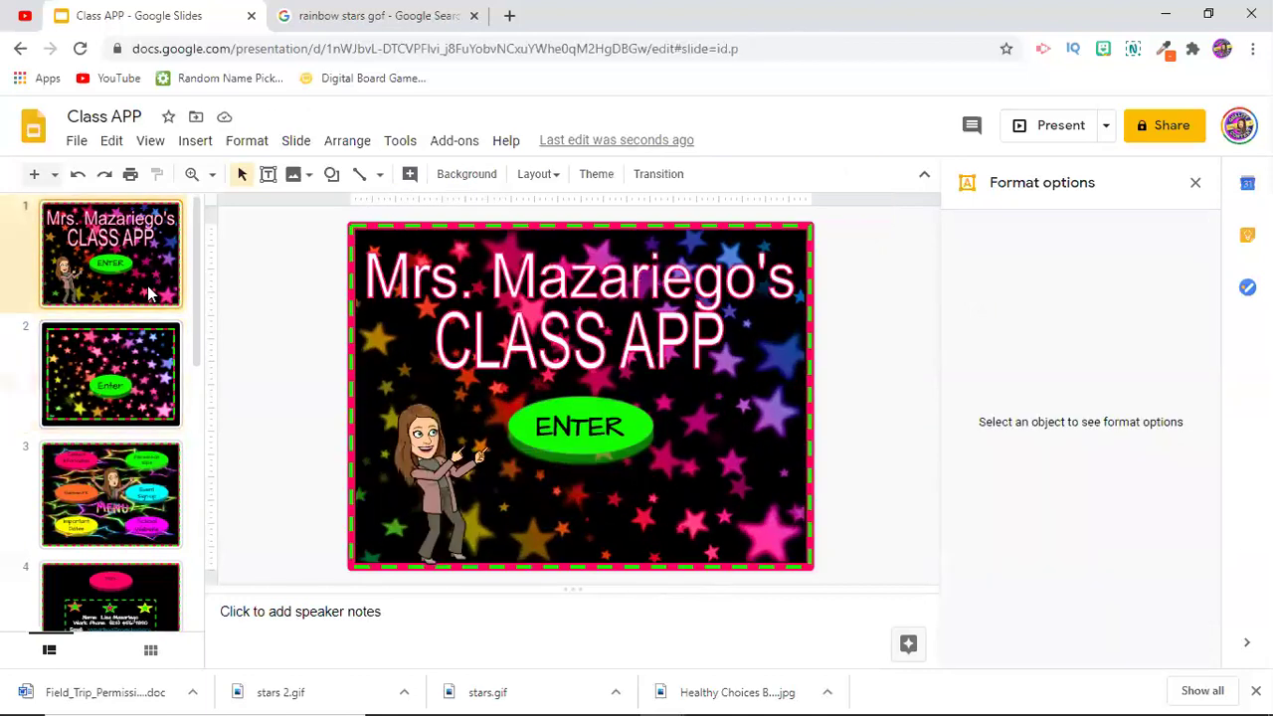
{"action": "left_click", "coordinate": [585, 445]}
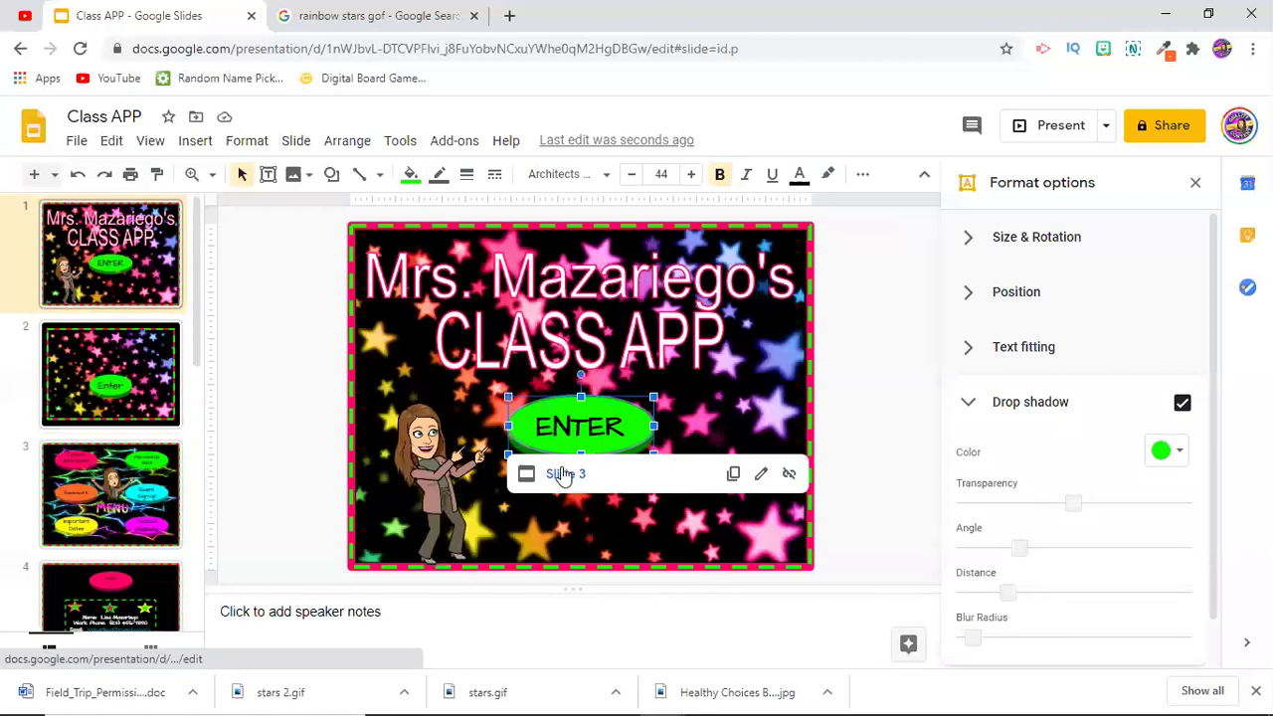
{"action": "left_click", "coordinate": [789, 476]}
{"action": "left_click", "coordinate": [709, 502]}
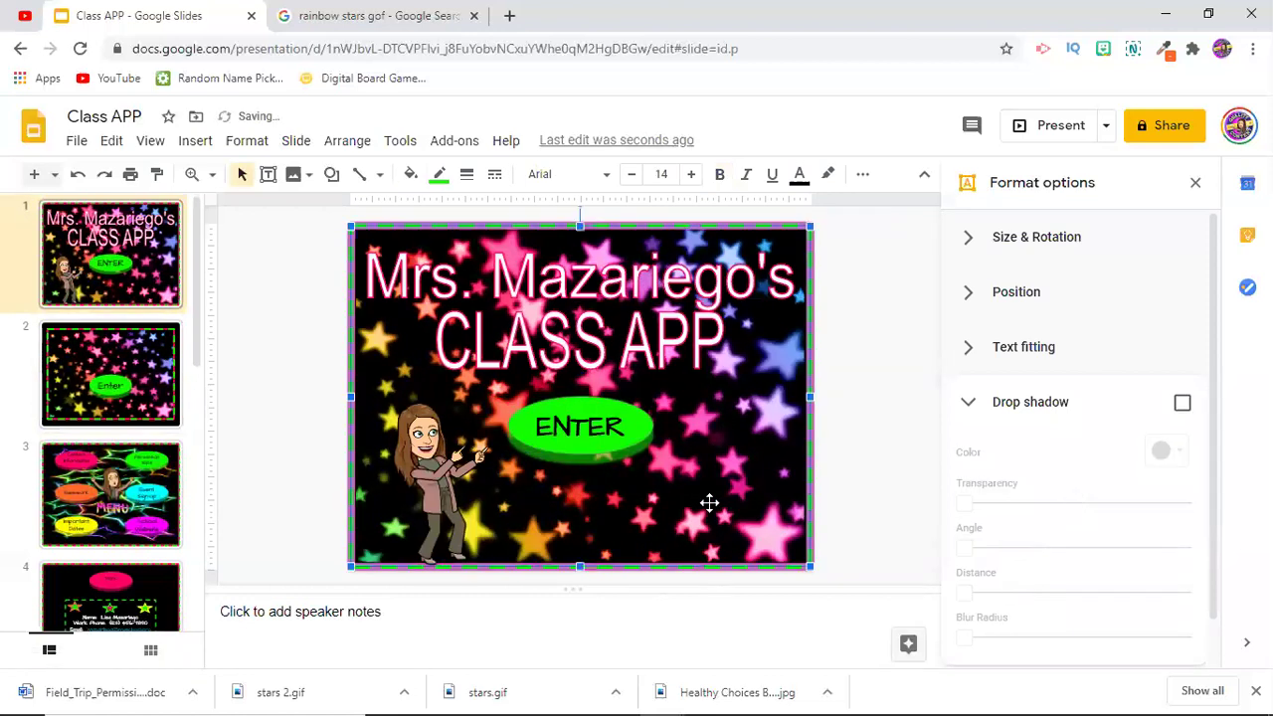
Step: Link the ENTER oval on slide 1 to Slide 3 of this presentation
{"action": "left_click", "coordinate": [589, 448]}
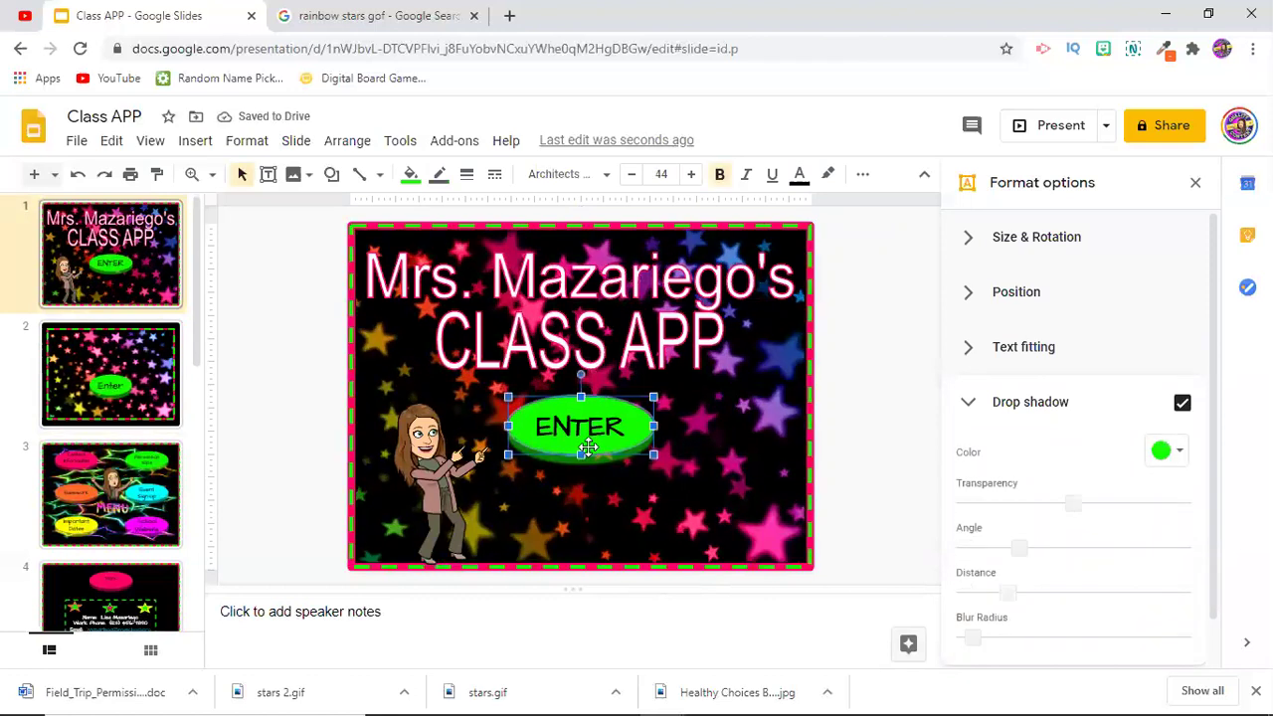
{"action": "right_click", "coordinate": [604, 455]}
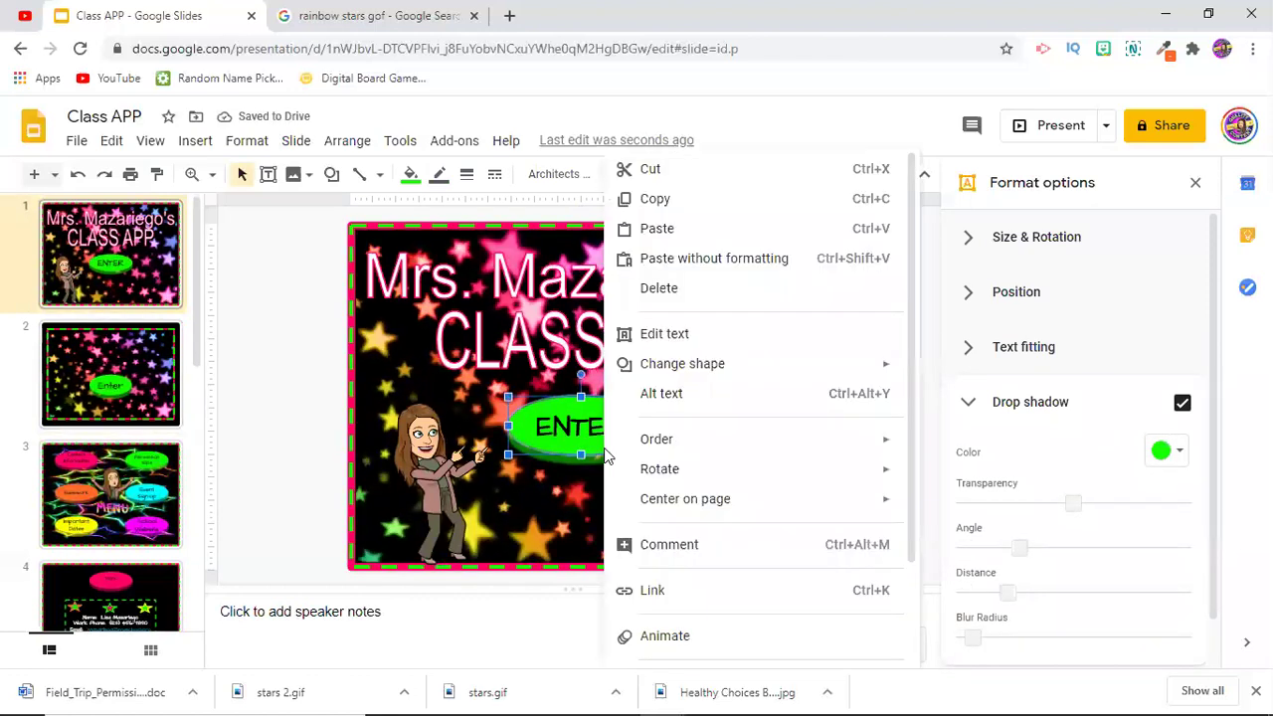
{"action": "left_click", "coordinate": [644, 589]}
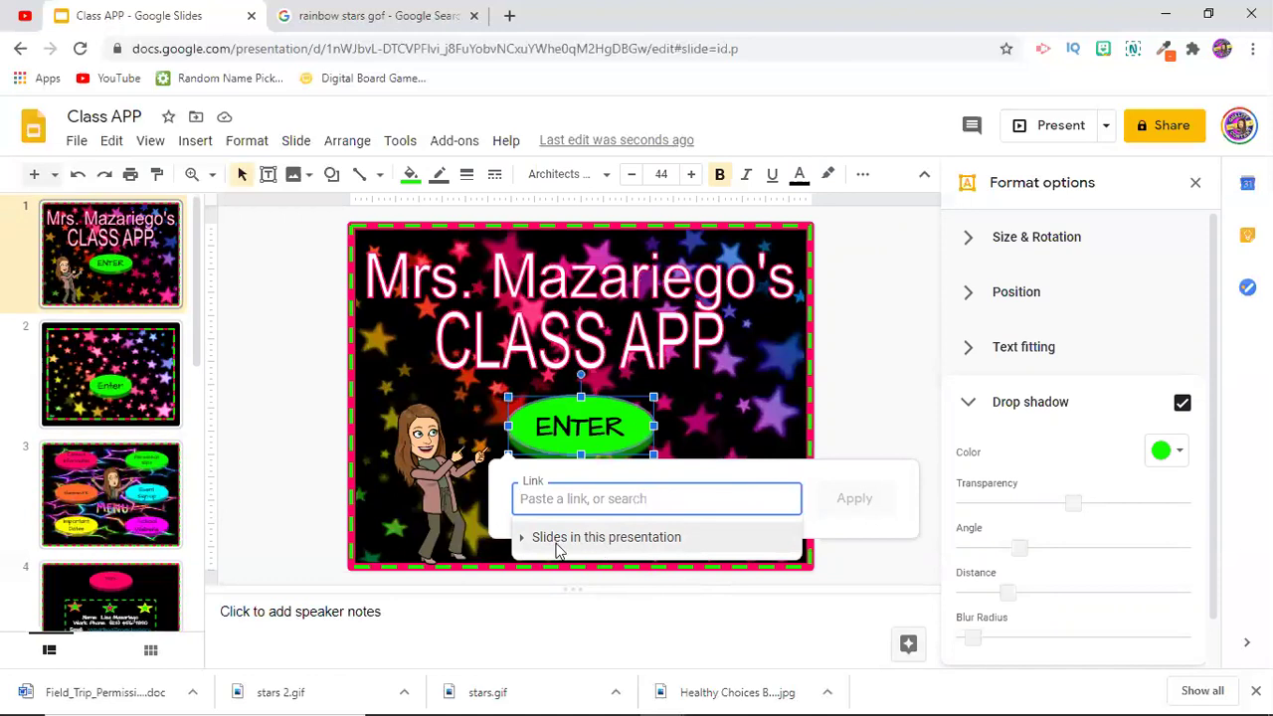
{"action": "left_click", "coordinate": [607, 544]}
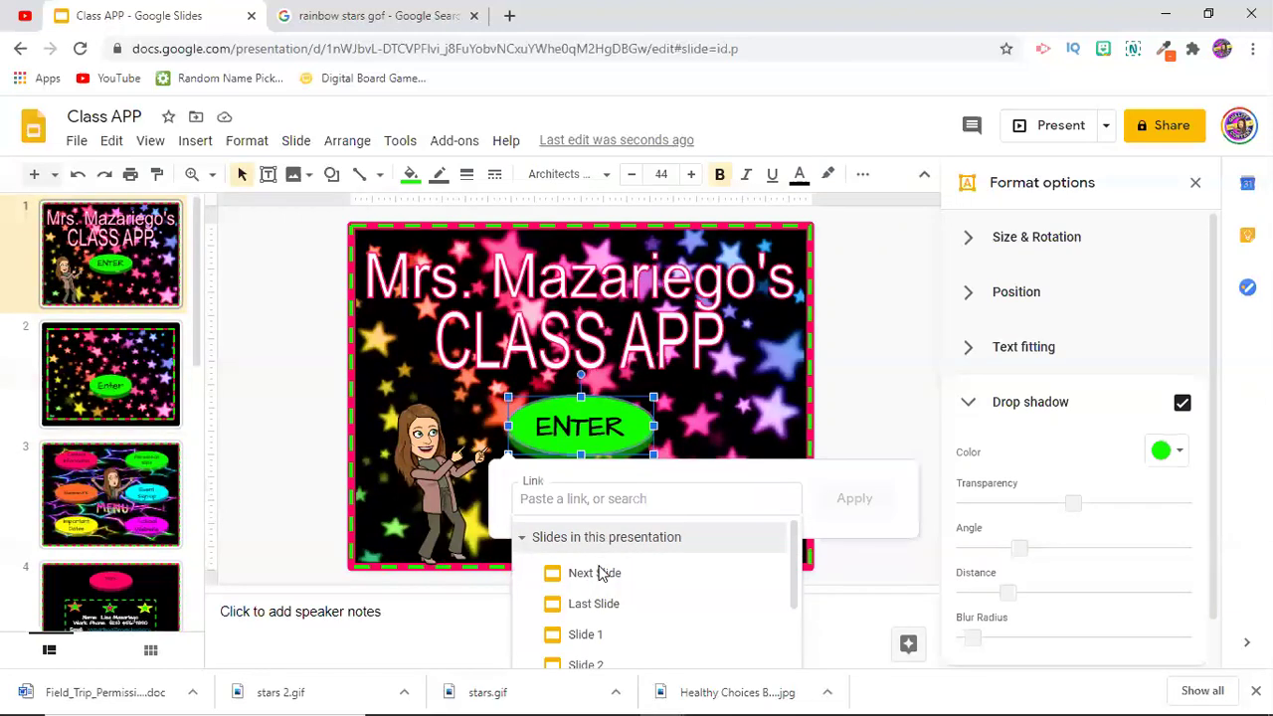
{"action": "scroll", "coordinate": [602, 571], "scroll_direction": "down", "scroll_amount": 1}
{"action": "scroll", "coordinate": [600, 575], "scroll_direction": "down", "scroll_amount": 1}
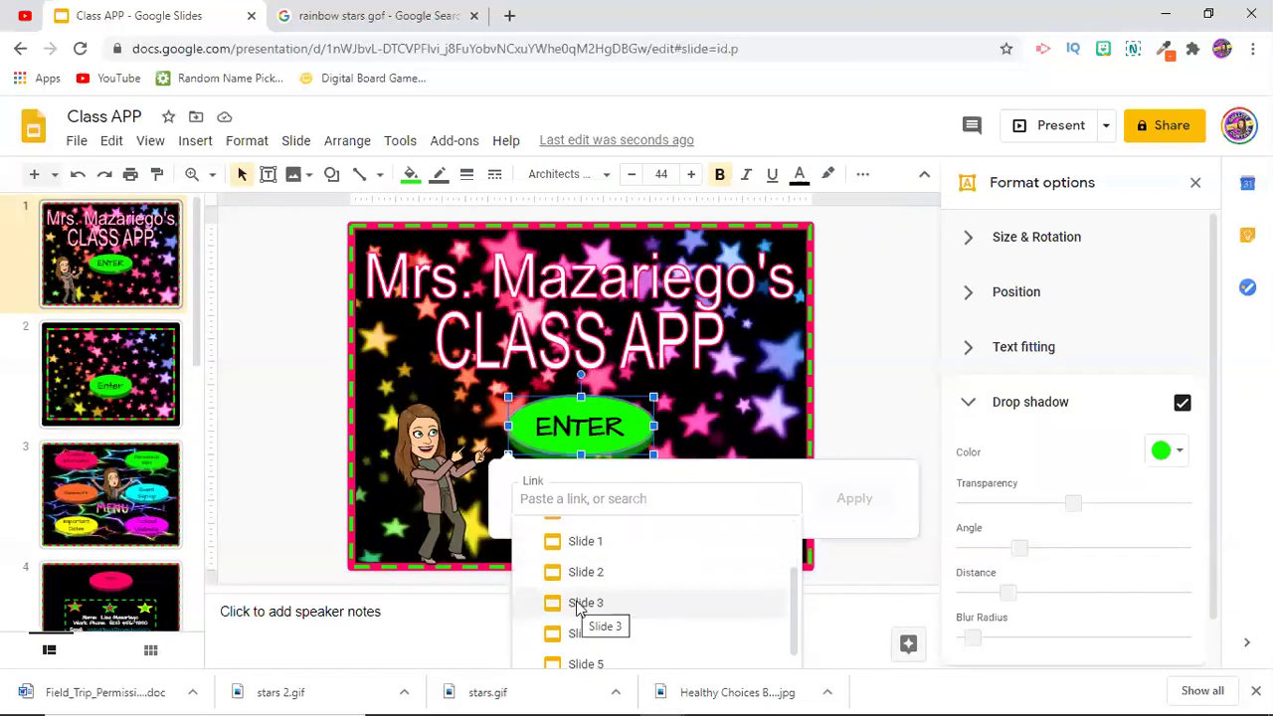
{"action": "left_click", "coordinate": [582, 603]}
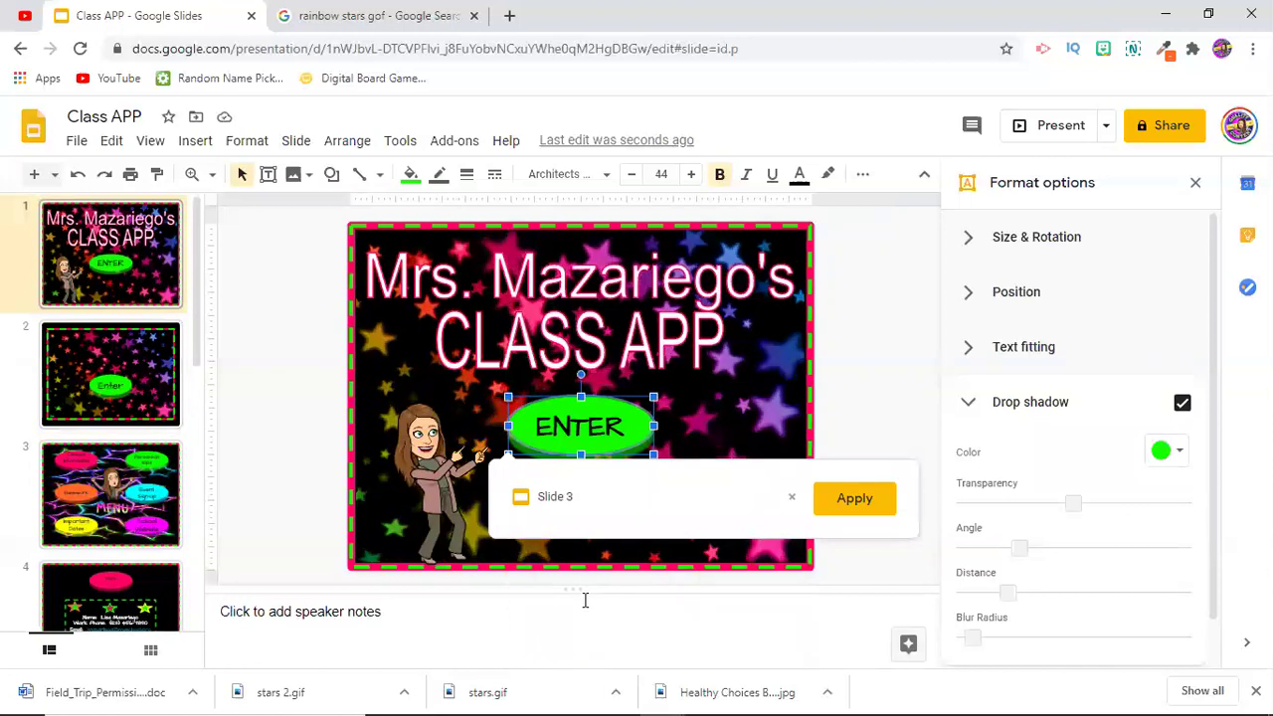
{"action": "left_click", "coordinate": [855, 500]}
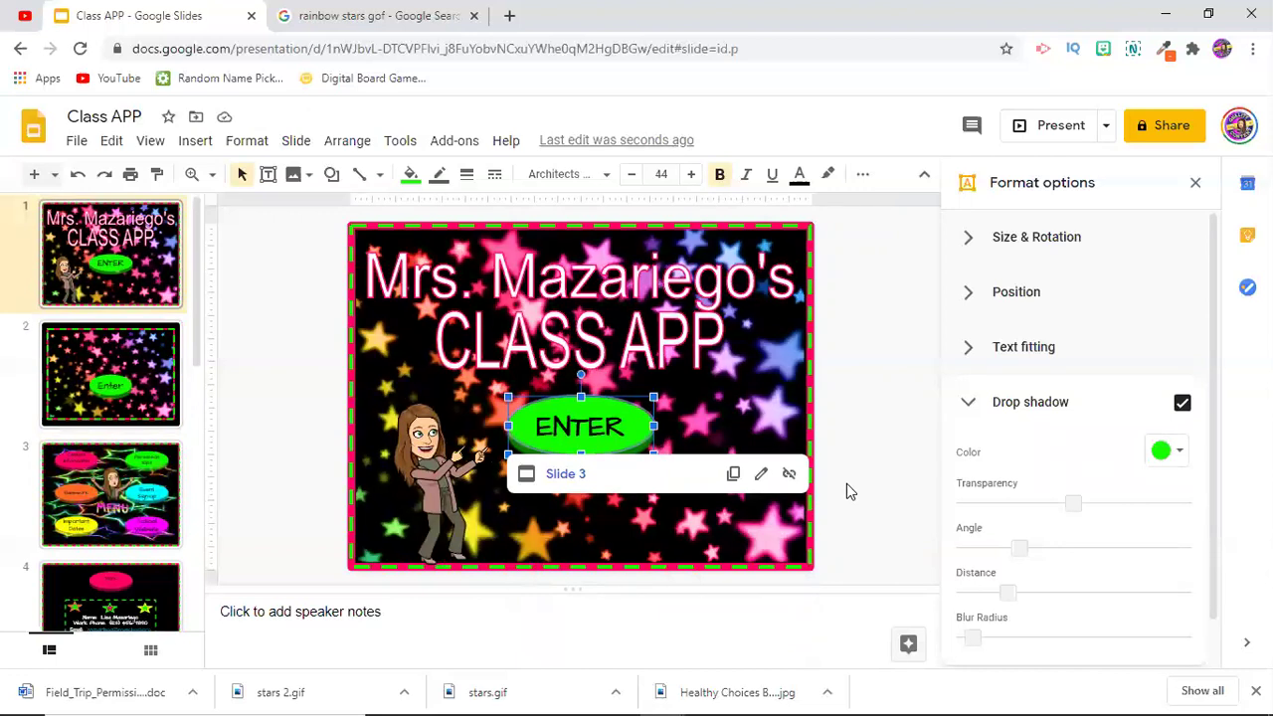
Step: Present slide 1, test the ENTER oval's link, and exit the presentation
{"action": "left_click", "coordinate": [1048, 129]}
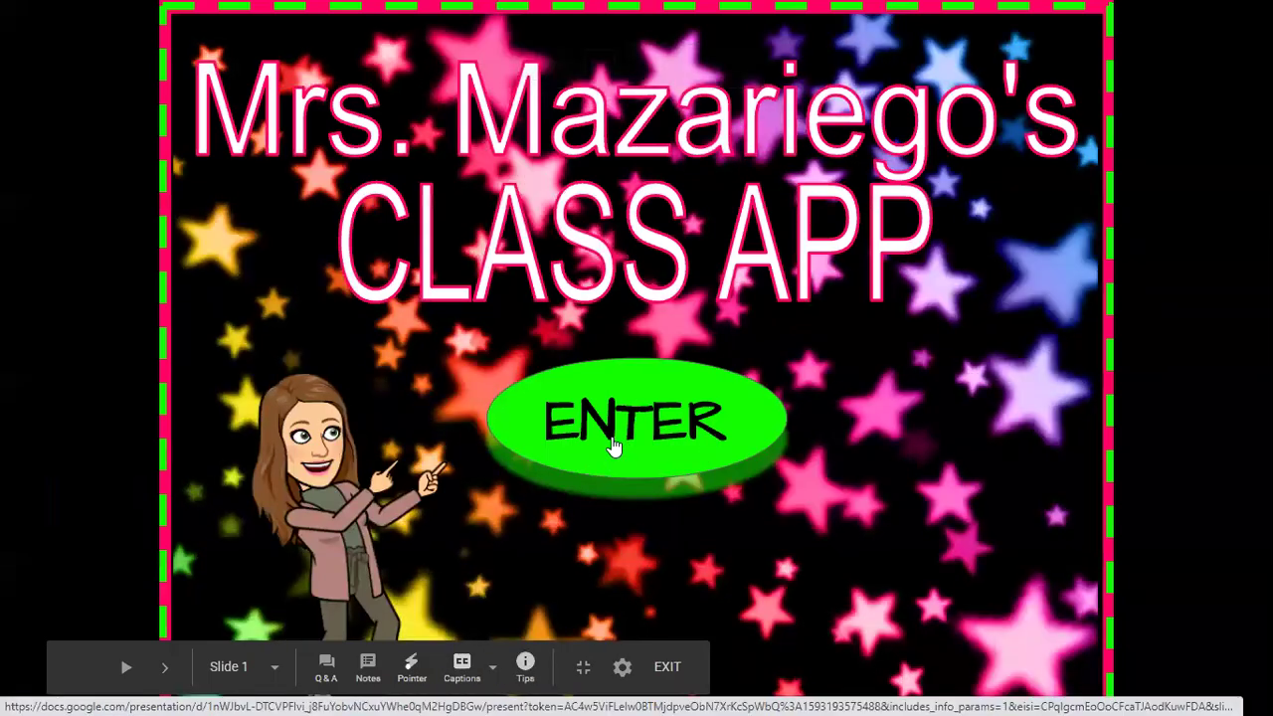
{"action": "left_click", "coordinate": [611, 437]}
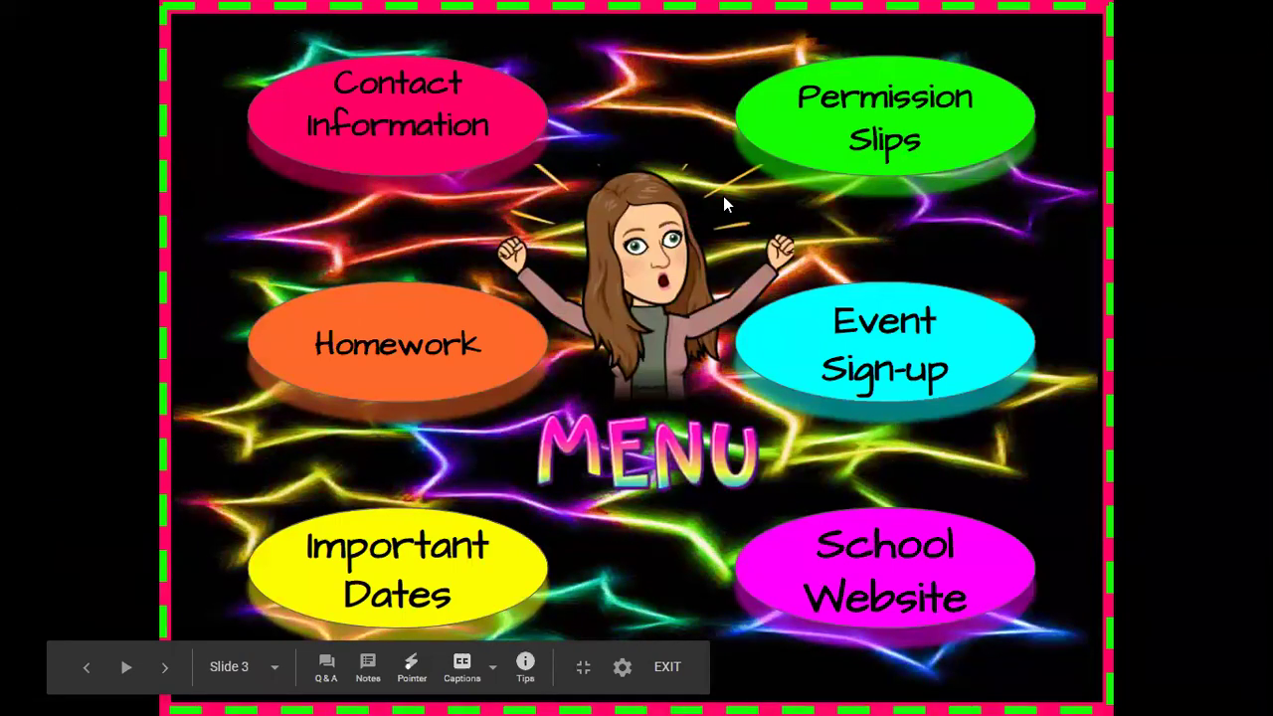
{"action": "key", "text": "Escape"}
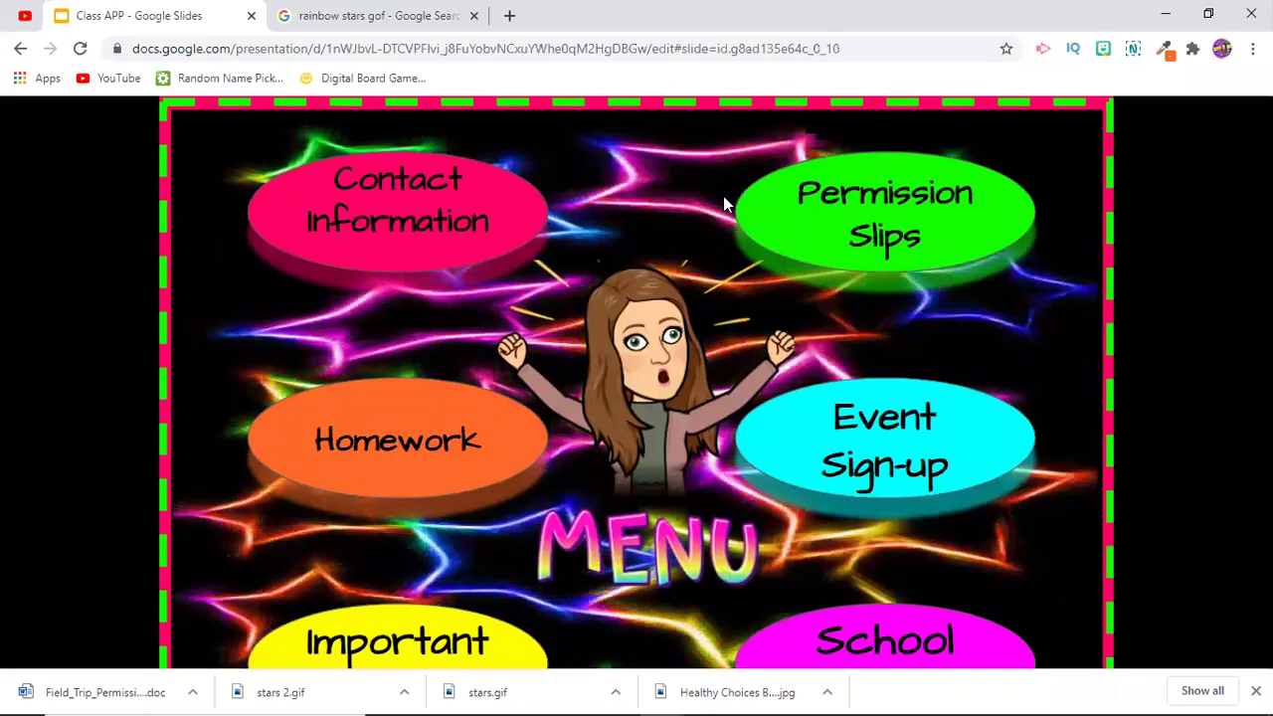
{"action": "key", "text": "Escape"}
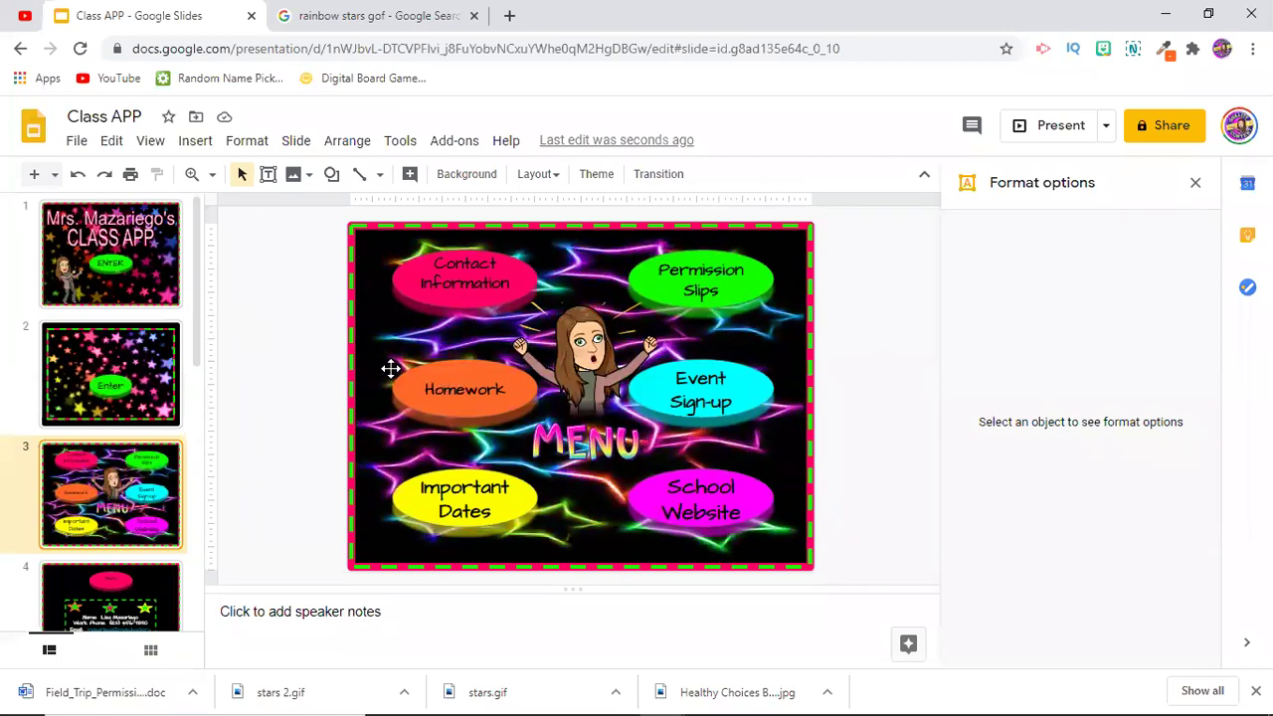
Step: Link the dashed border frame on slide 2 to Slide 2 and test the Enter oval in presentation mode
{"action": "key", "text": "Up"}
{"action": "left_click", "coordinate": [384, 280]}
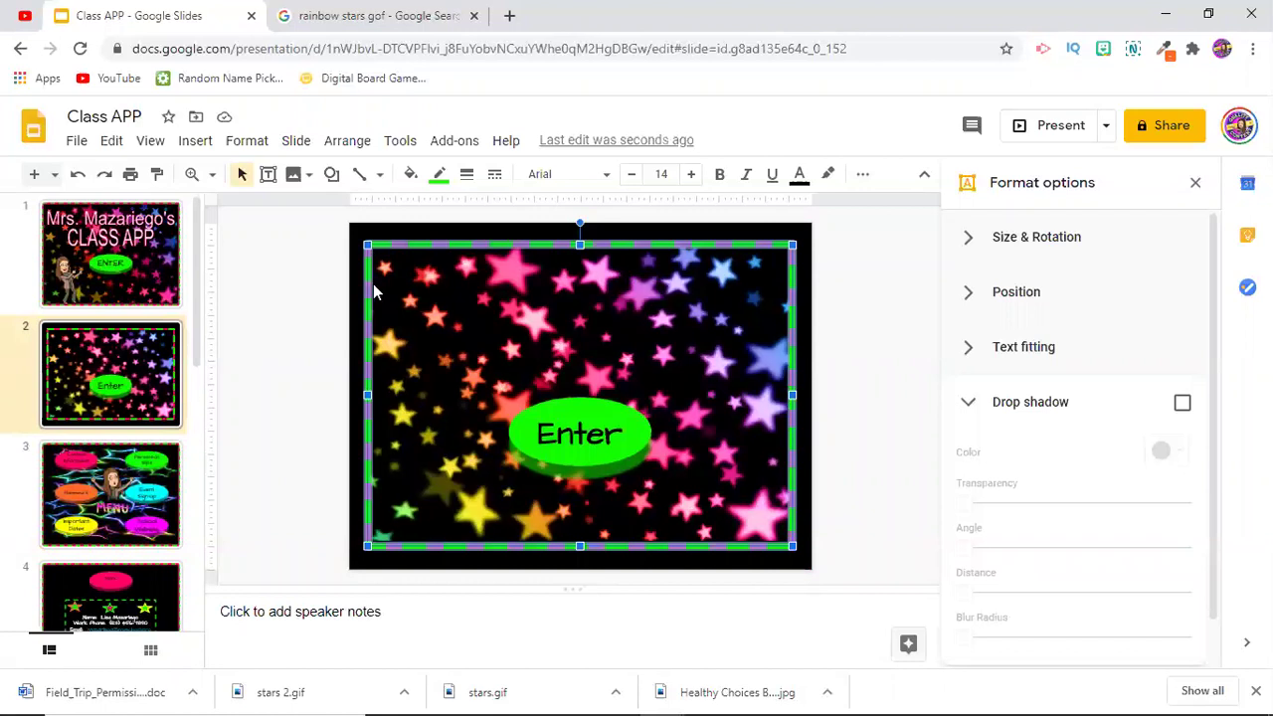
{"action": "left_click", "coordinate": [316, 335]}
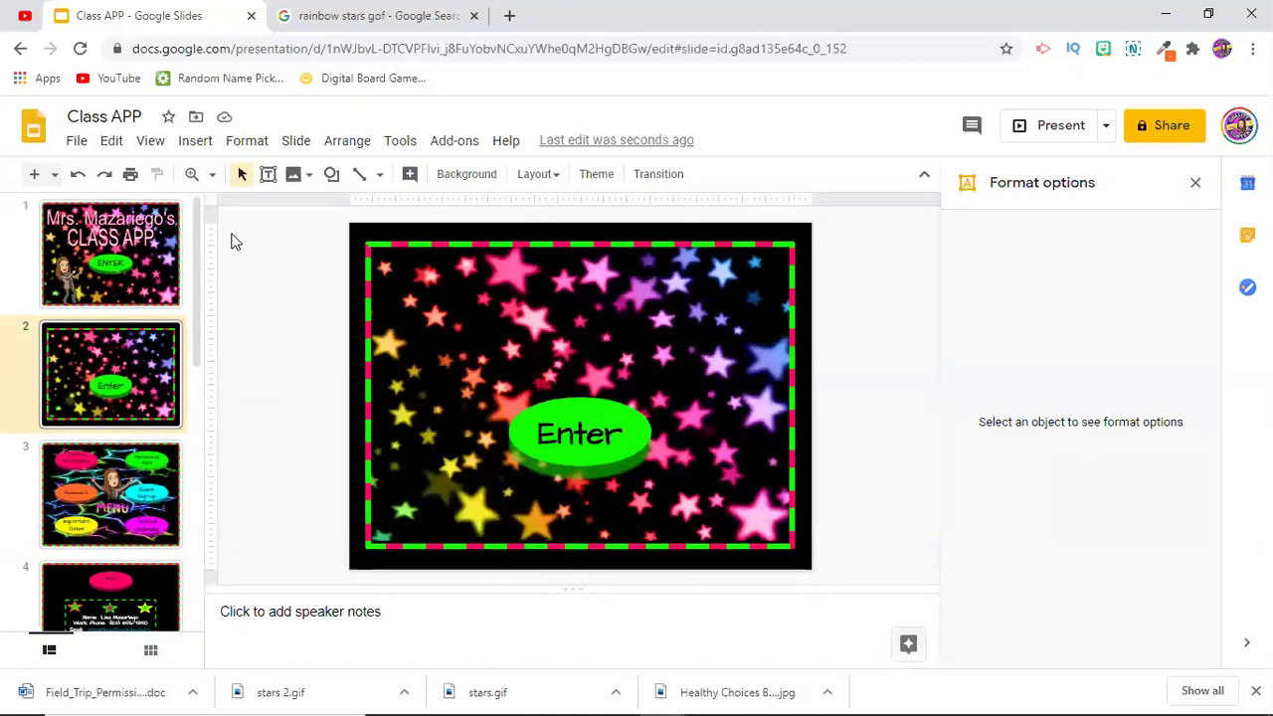
{"action": "left_click", "coordinate": [488, 506]}
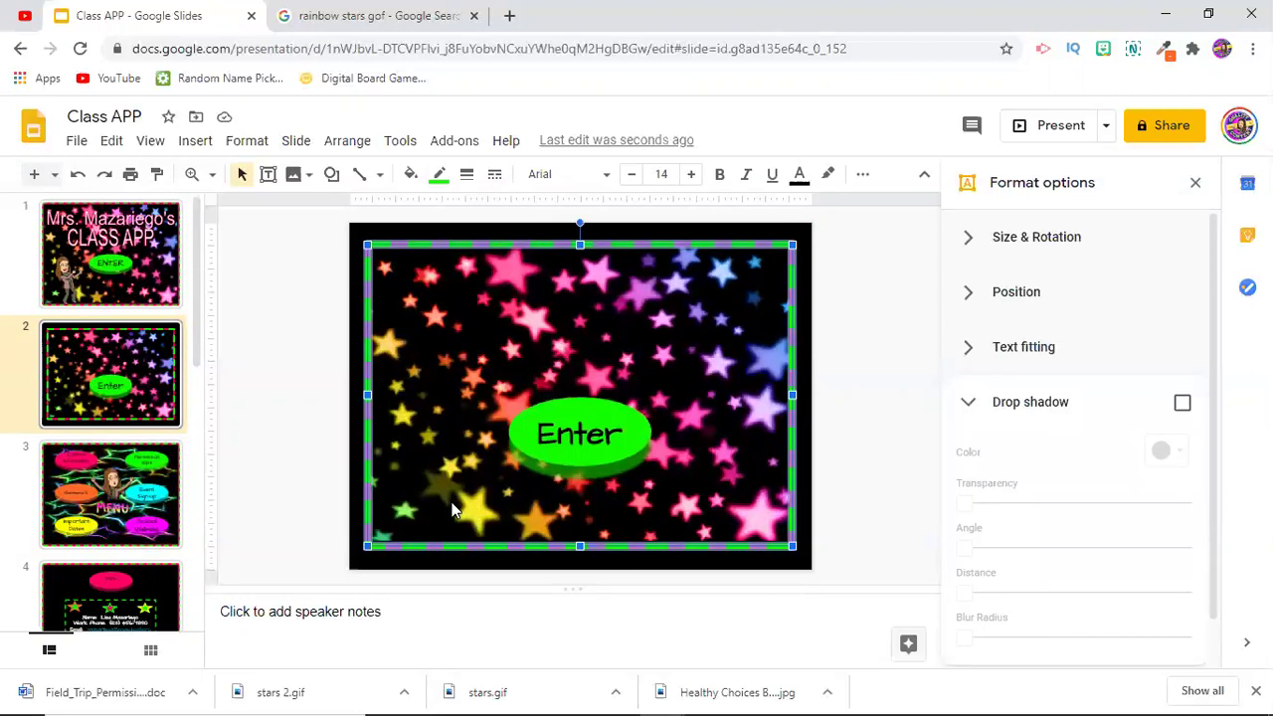
{"action": "right_click", "coordinate": [453, 509]}
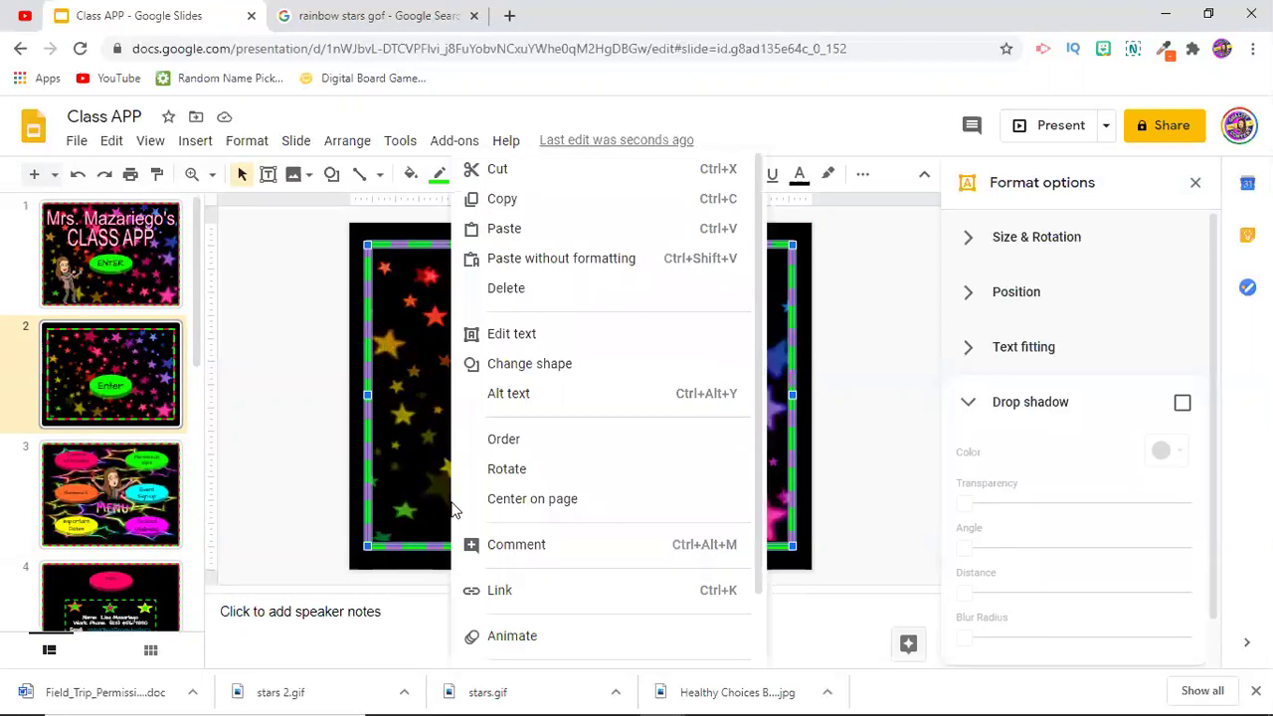
{"action": "left_click", "coordinate": [500, 590]}
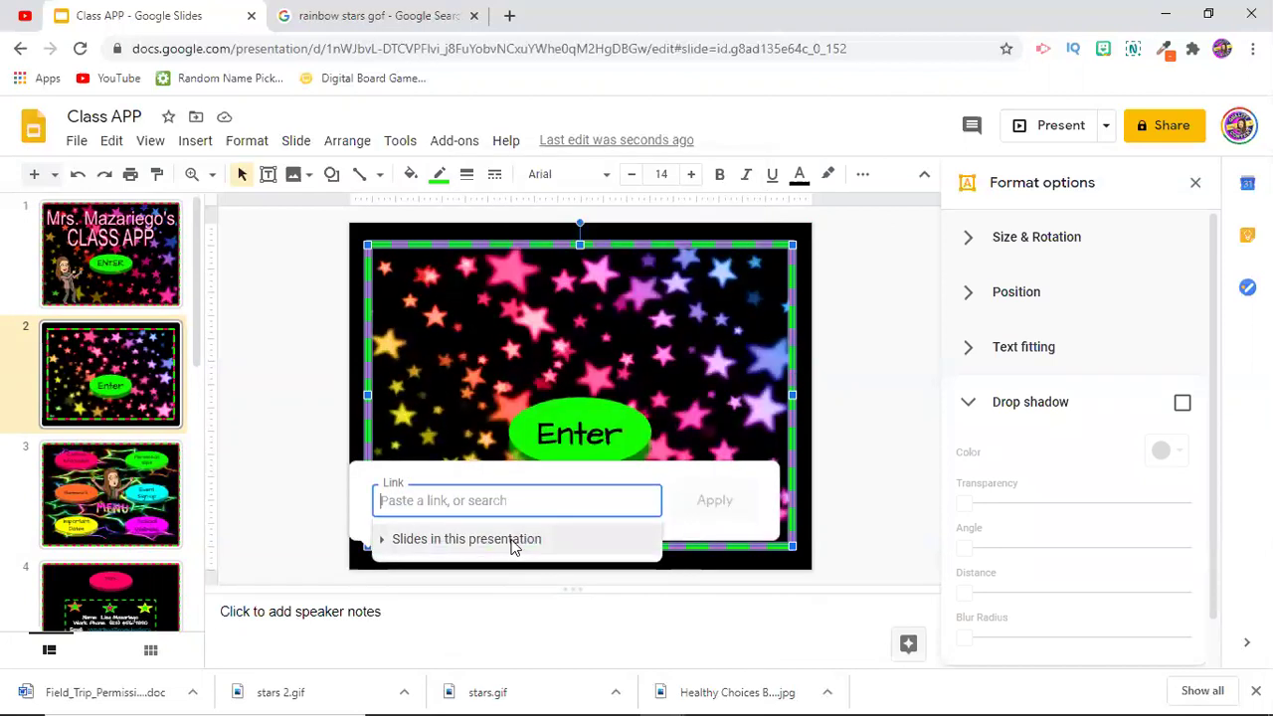
{"action": "left_click", "coordinate": [512, 541]}
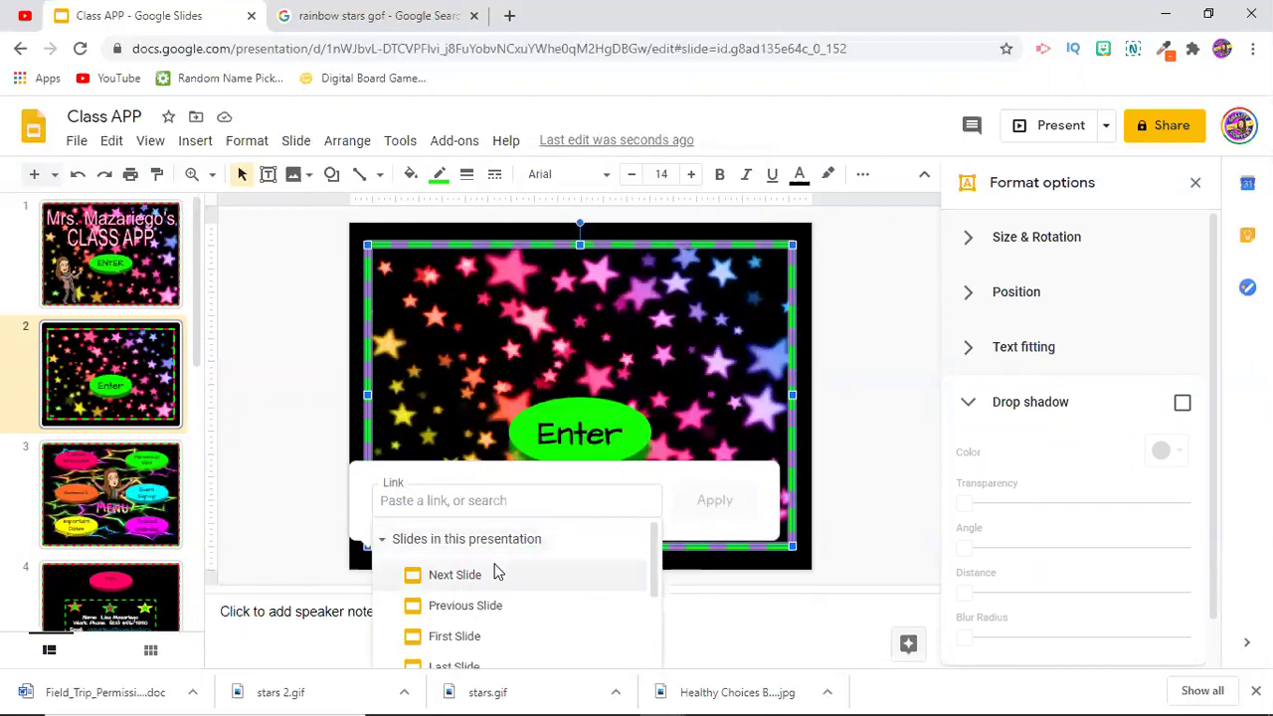
{"action": "scroll", "coordinate": [498, 574], "scroll_direction": "down", "scroll_amount": 1}
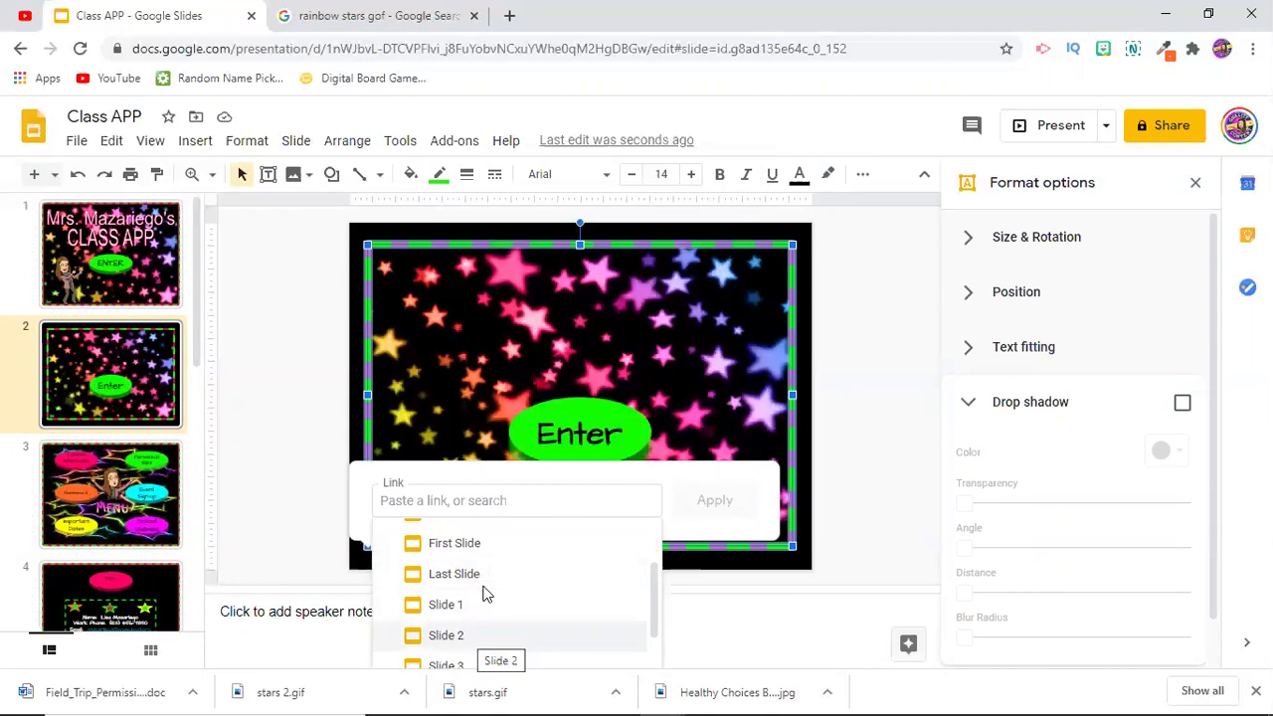
{"action": "left_click", "coordinate": [486, 594]}
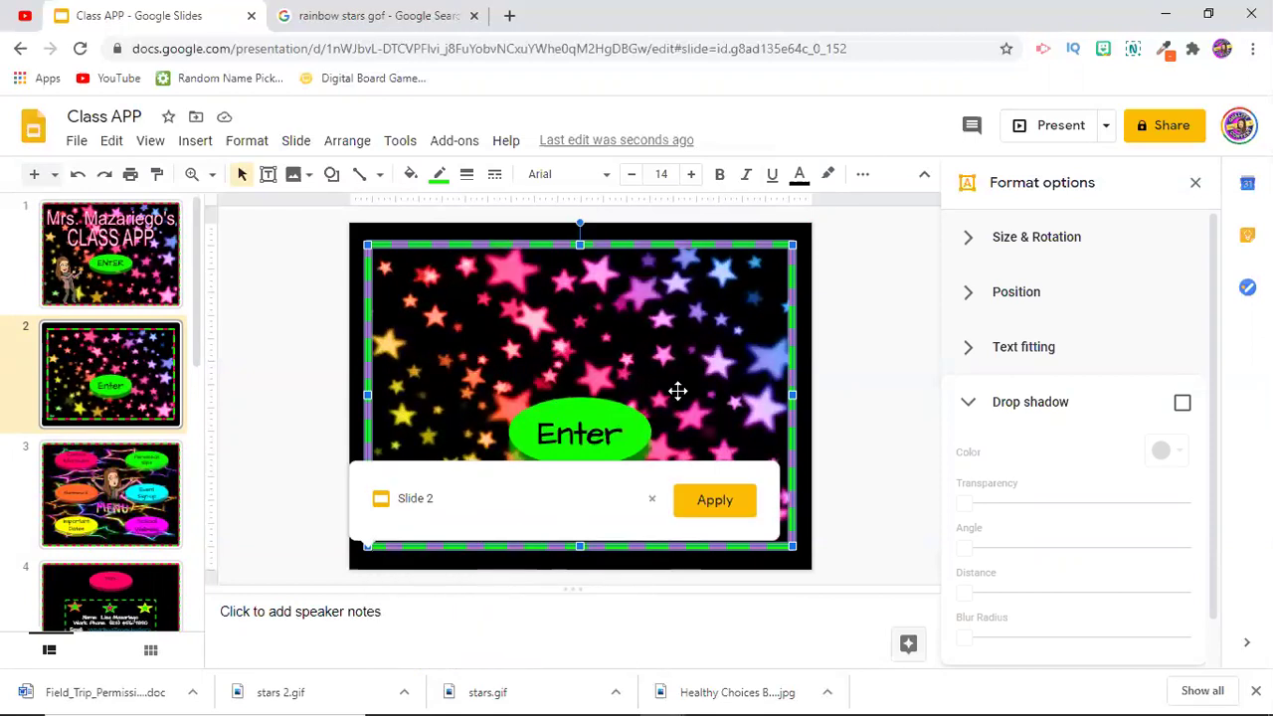
{"action": "left_click", "coordinate": [708, 500]}
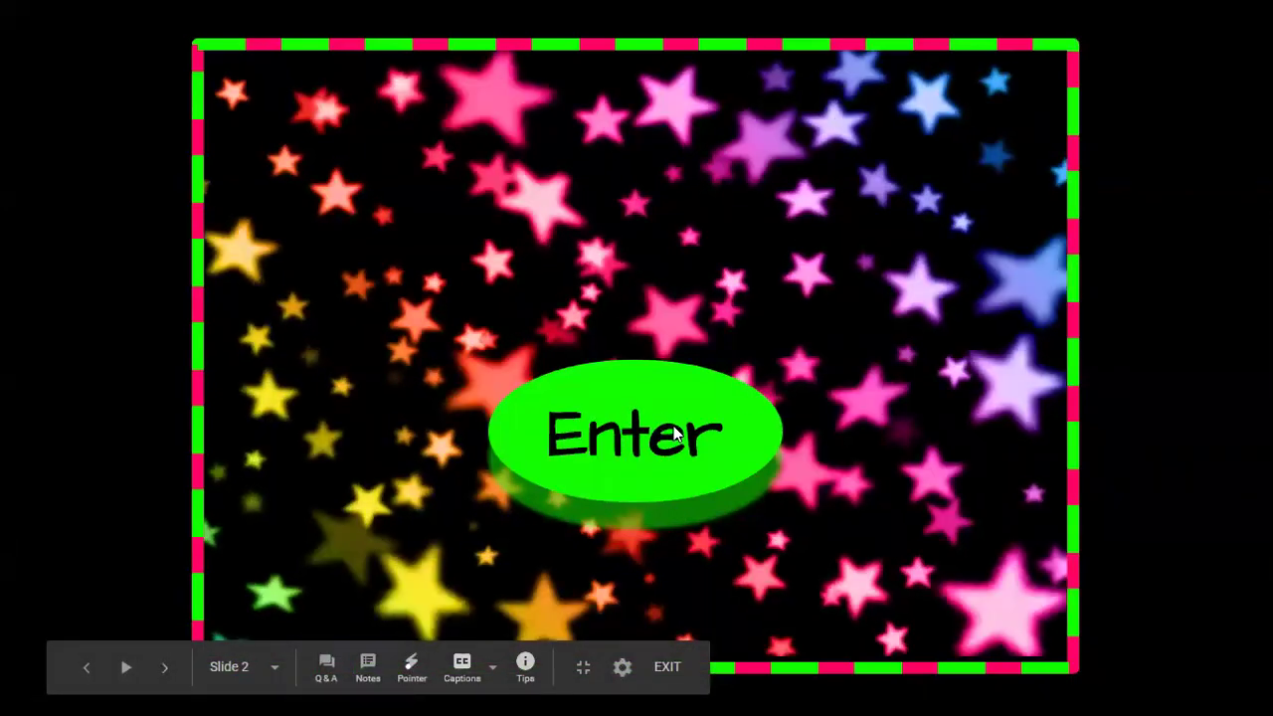
{"action": "left_click", "coordinate": [673, 432]}
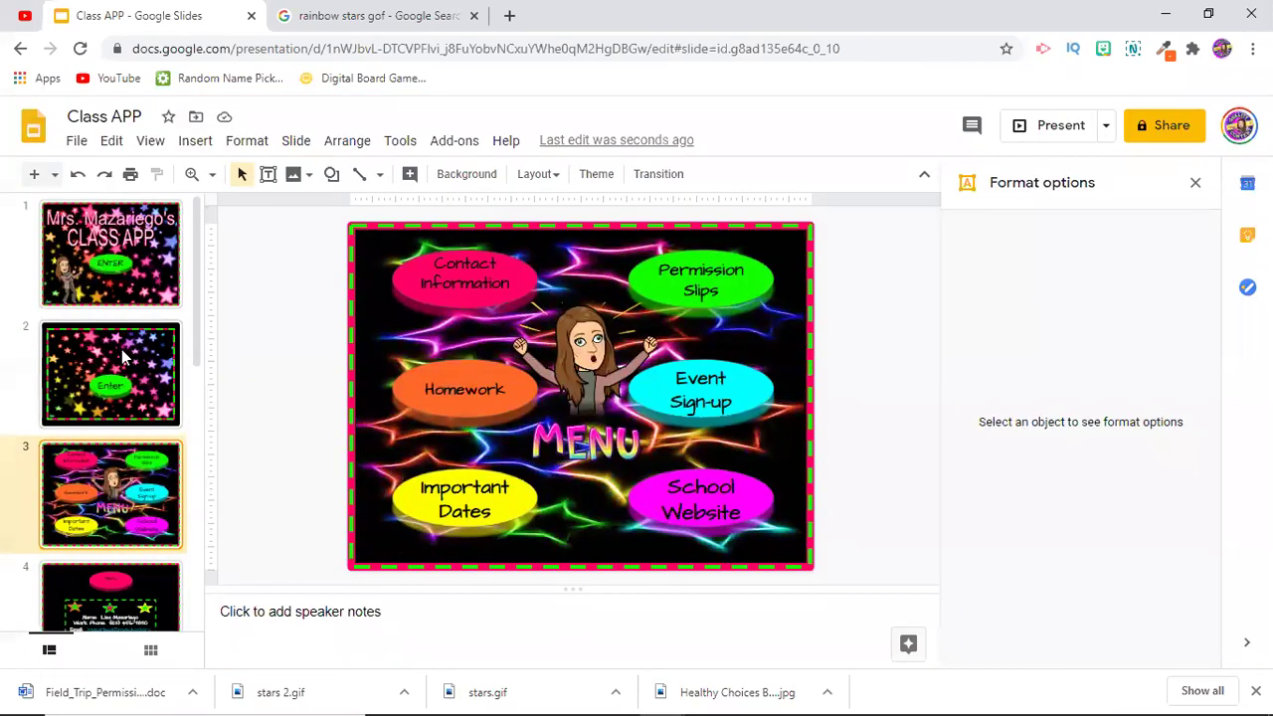
Step: Compare the menu slide with the contact information slide and check where the pink Menu oval on slide 4 links
{"action": "scroll", "coordinate": [126, 378], "scroll_direction": "down", "scroll_amount": 1}
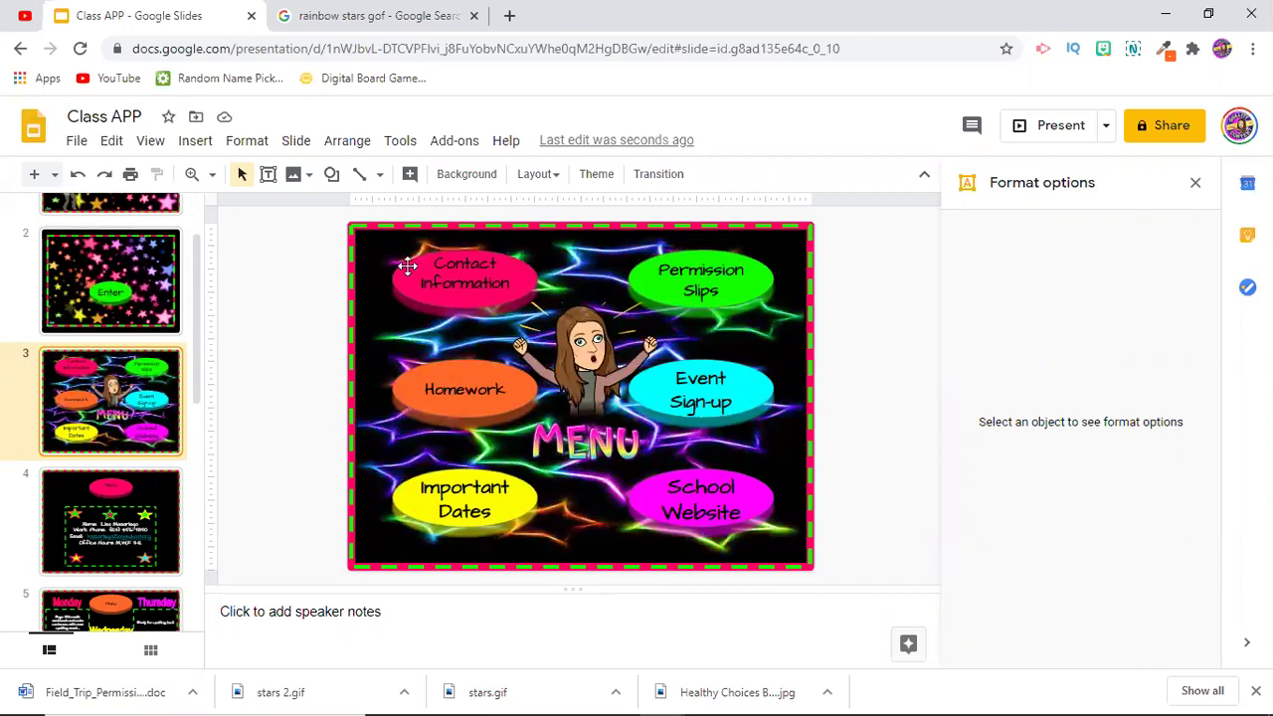
{"action": "left_click", "coordinate": [111, 494]}
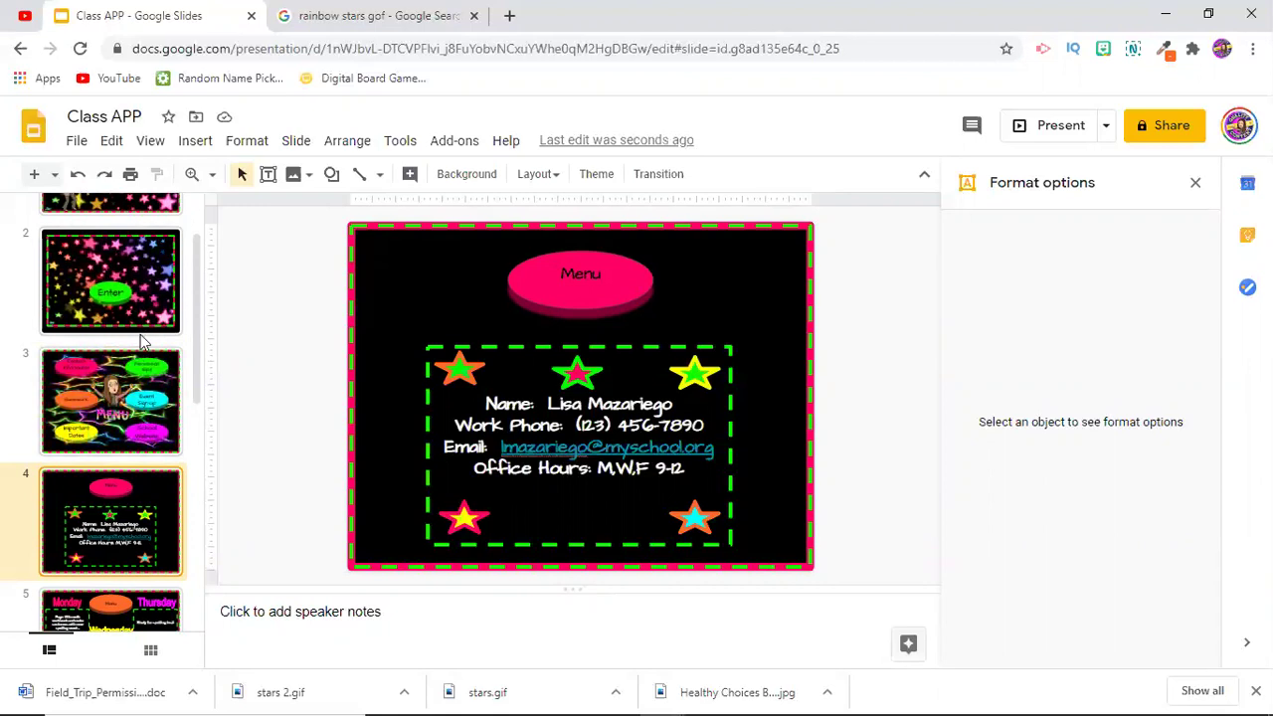
{"action": "left_click", "coordinate": [109, 447]}
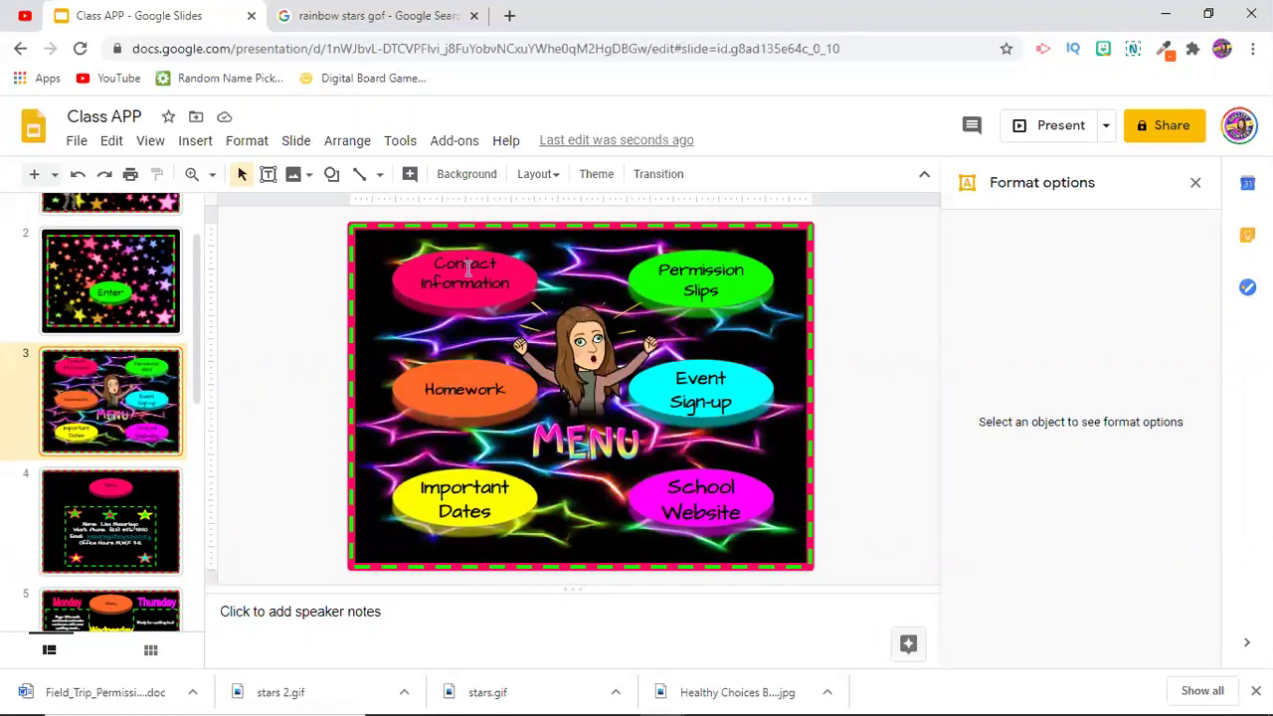
{"action": "left_click", "coordinate": [167, 483]}
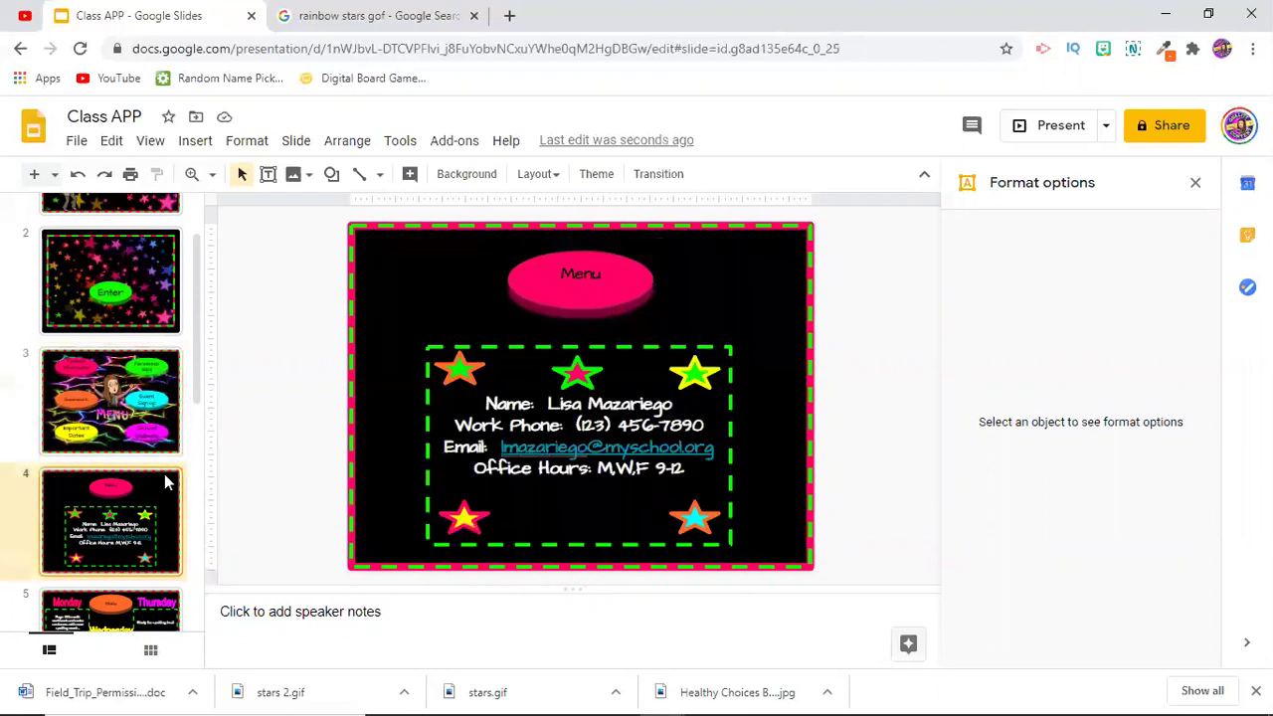
{"action": "left_click", "coordinate": [572, 282]}
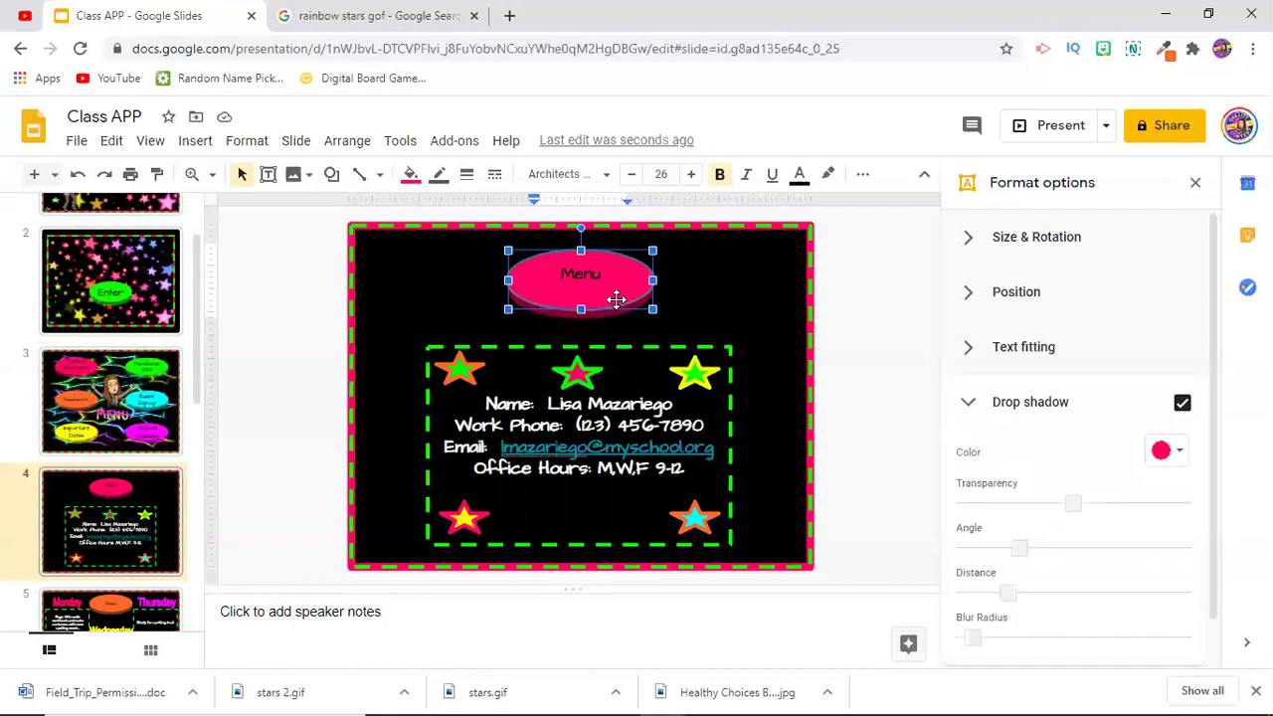
{"action": "left_click", "coordinate": [617, 299]}
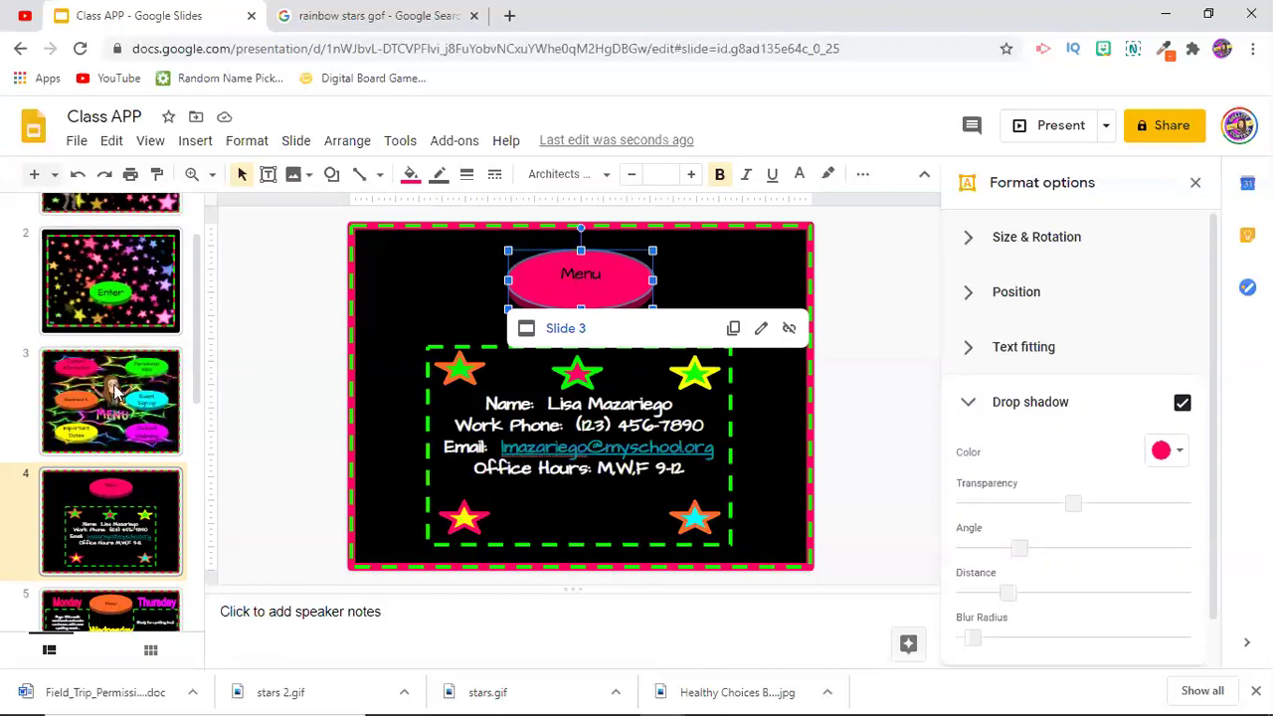
Step: Go to the weekday homework slide 5 and check the orange Menu oval's link
{"action": "scroll", "coordinate": [119, 467], "scroll_direction": "down", "scroll_amount": 1}
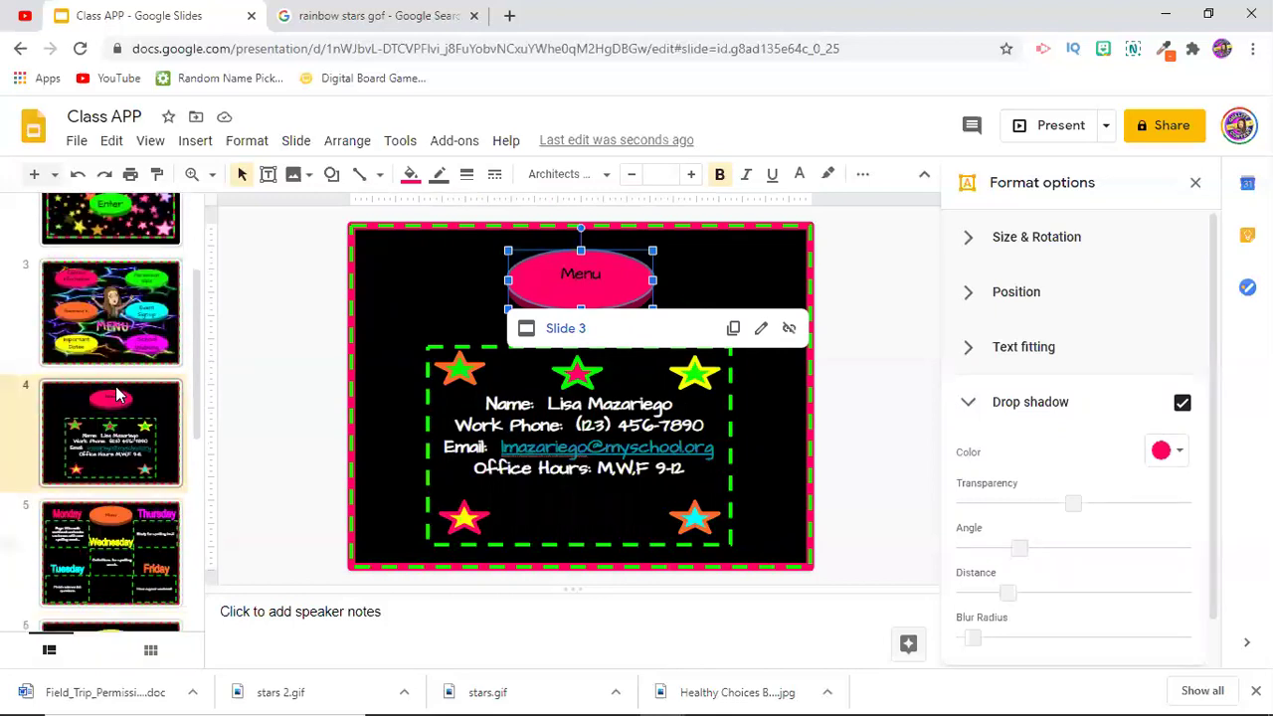
{"action": "left_click", "coordinate": [126, 548]}
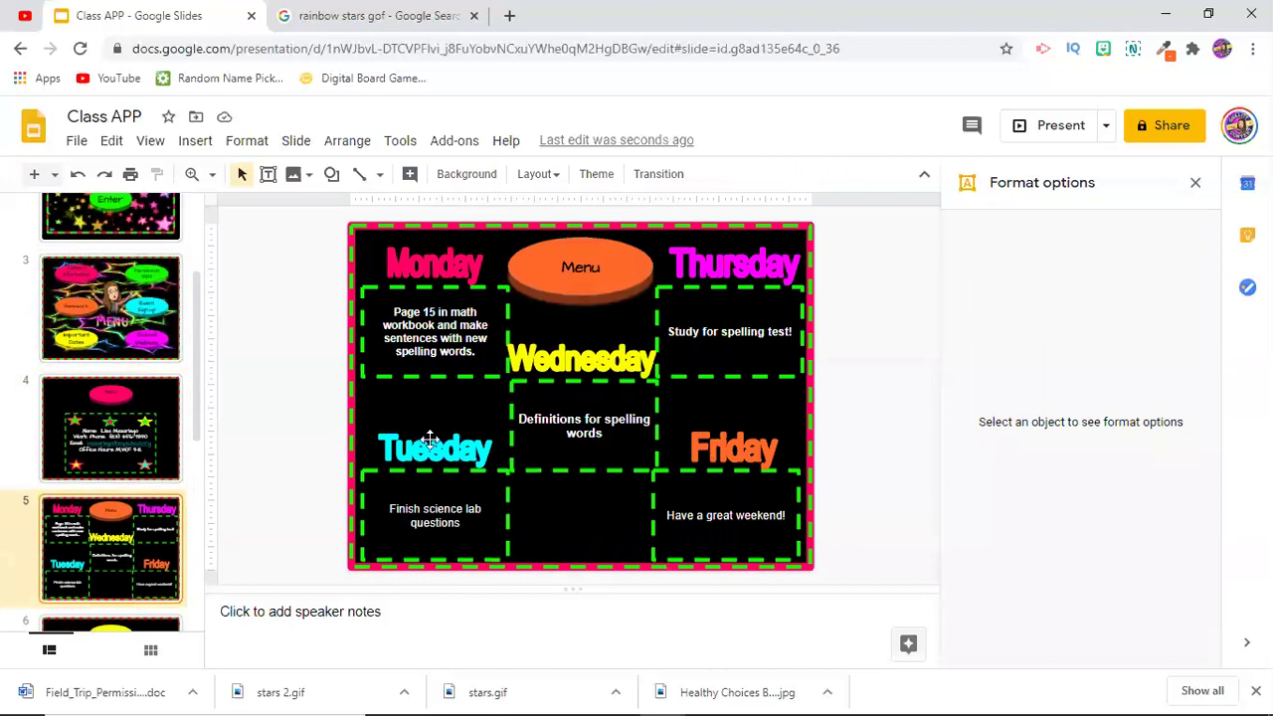
{"action": "left_click", "coordinate": [579, 286]}
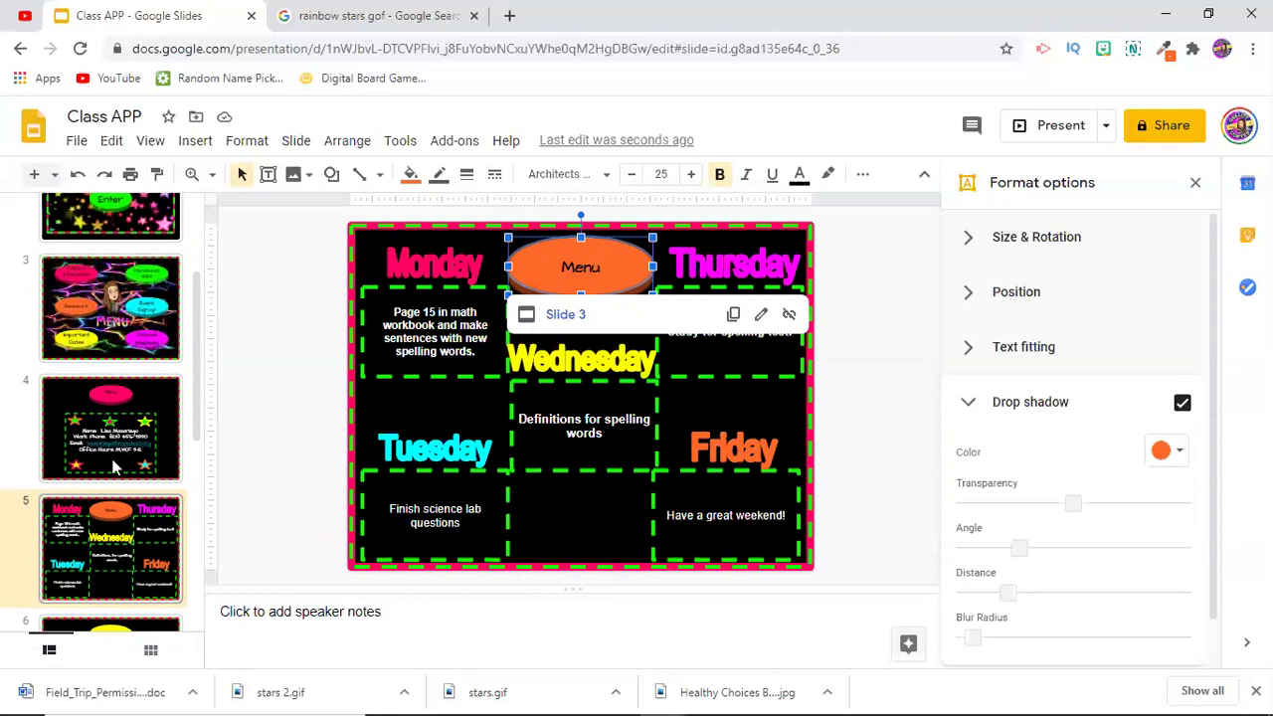
Step: Go to the permission slips slide 7 and open the Field Trip Permission Slip document linked to the Bitmoji image
{"action": "scroll", "coordinate": [100, 461], "scroll_direction": "down", "scroll_amount": 3}
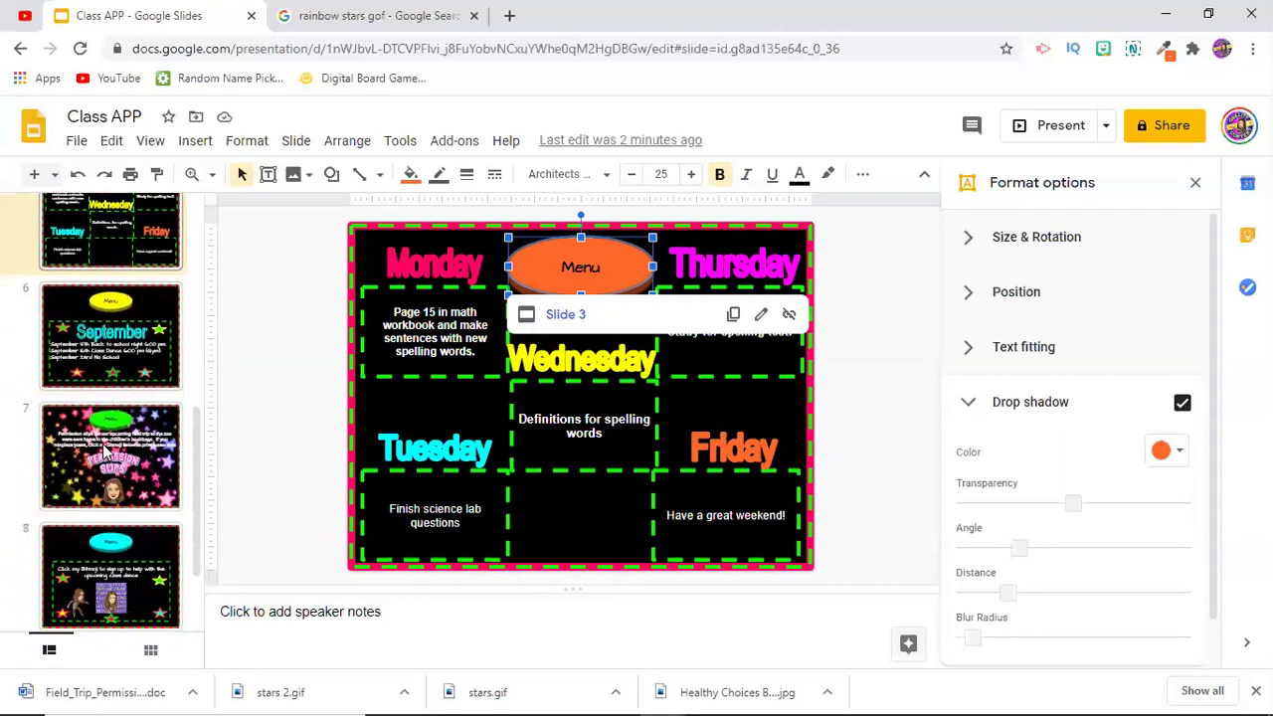
{"action": "scroll", "coordinate": [104, 452], "scroll_direction": "down", "scroll_amount": 2}
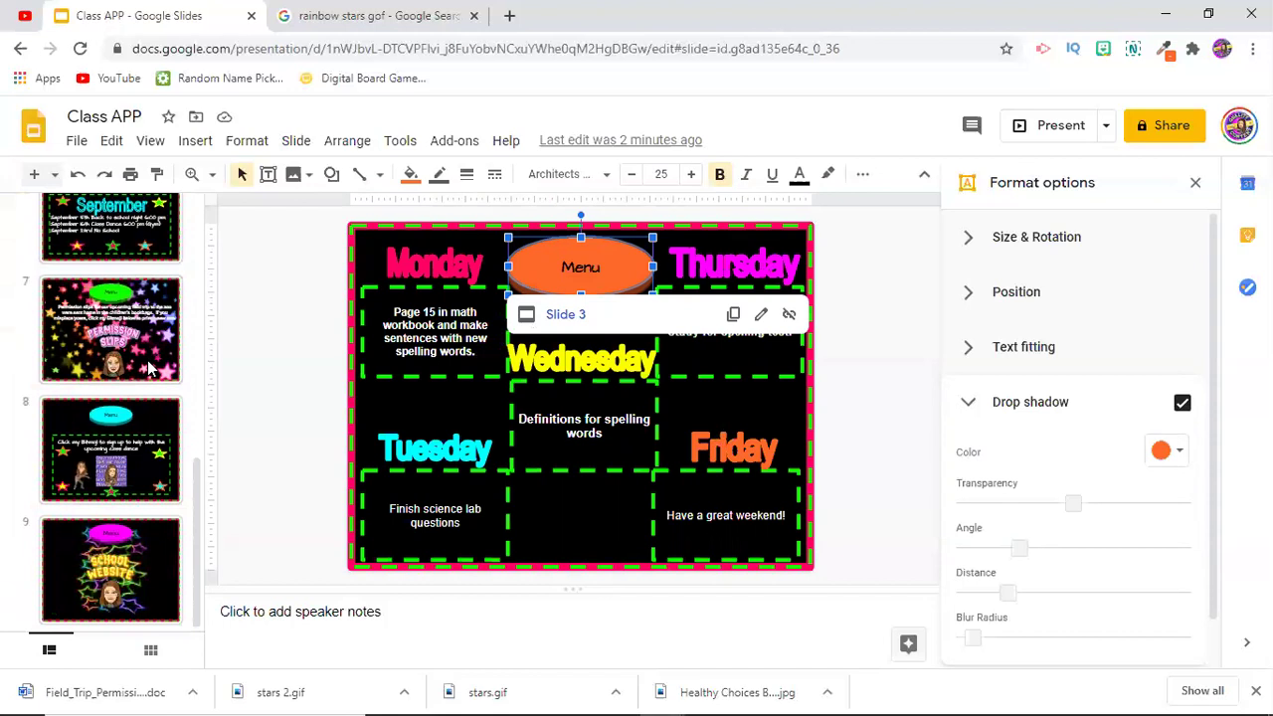
{"action": "left_click", "coordinate": [149, 370]}
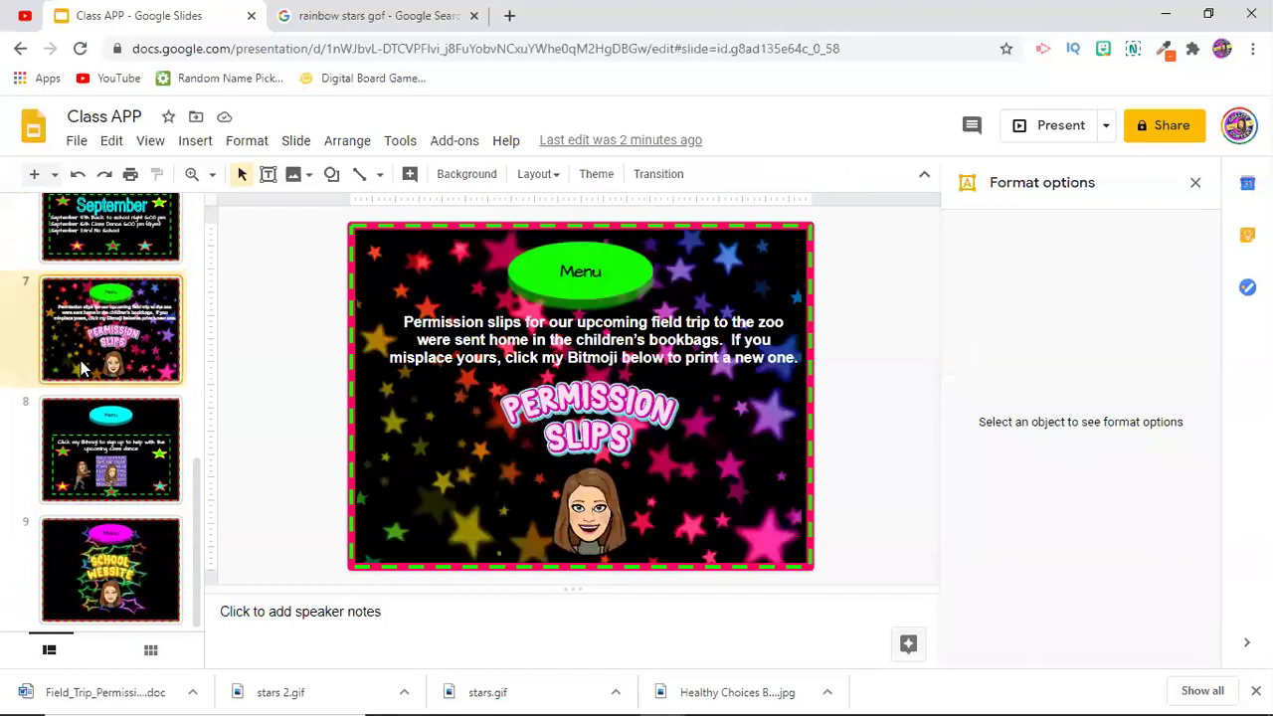
{"action": "left_click", "coordinate": [589, 489]}
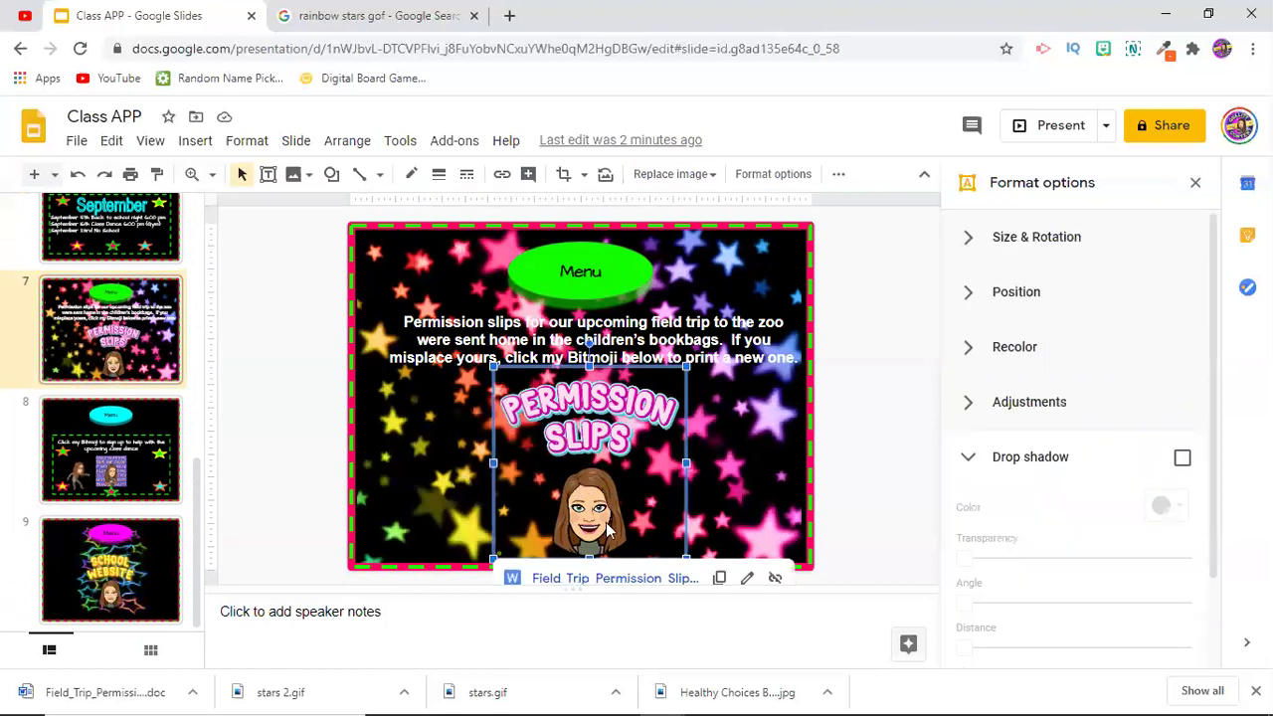
{"action": "left_click", "coordinate": [614, 580]}
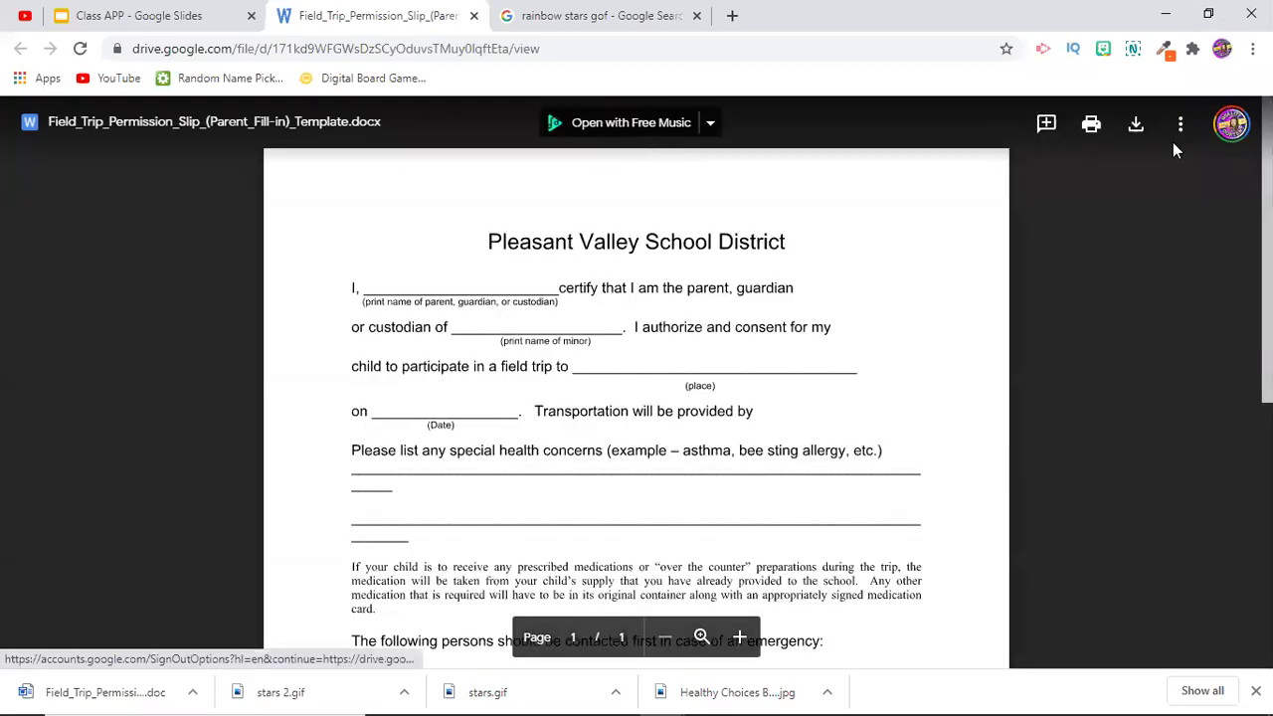
Step: Open the field trip permission slip in Google Docs, copy its sharing link, and return to the Class APP presentation
{"action": "left_click", "coordinate": [710, 123]}
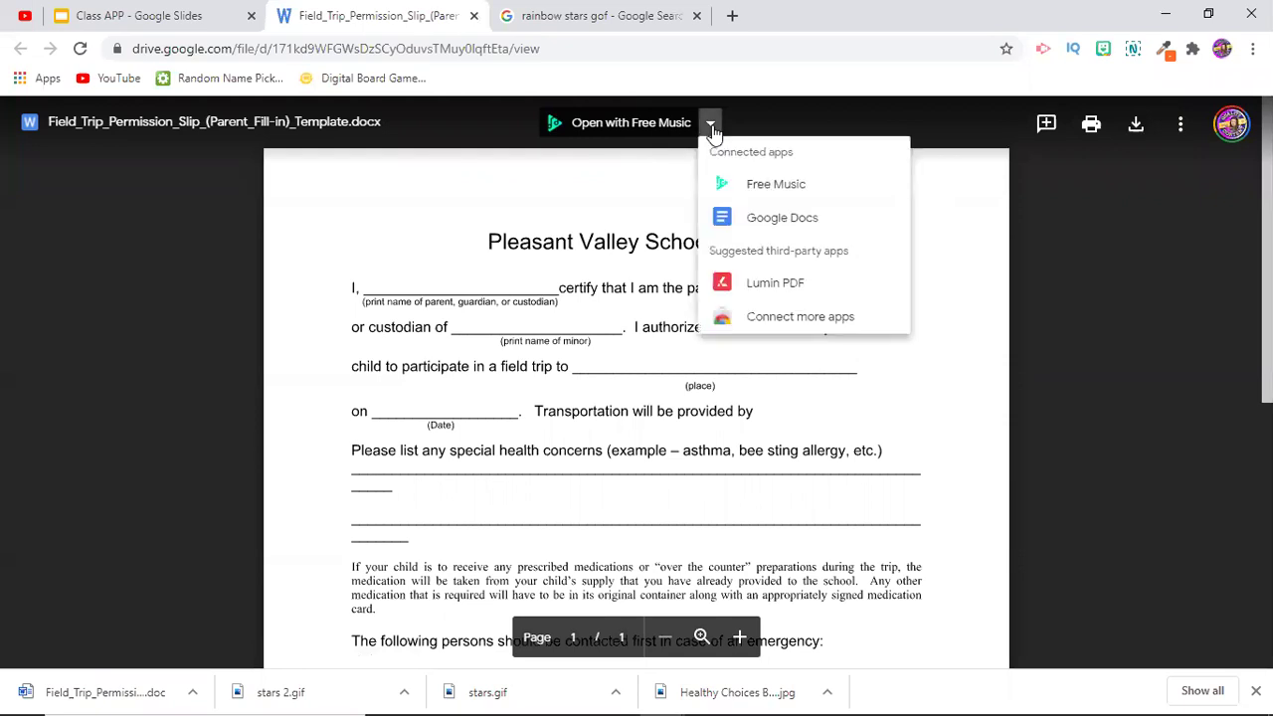
{"action": "left_click", "coordinate": [739, 215]}
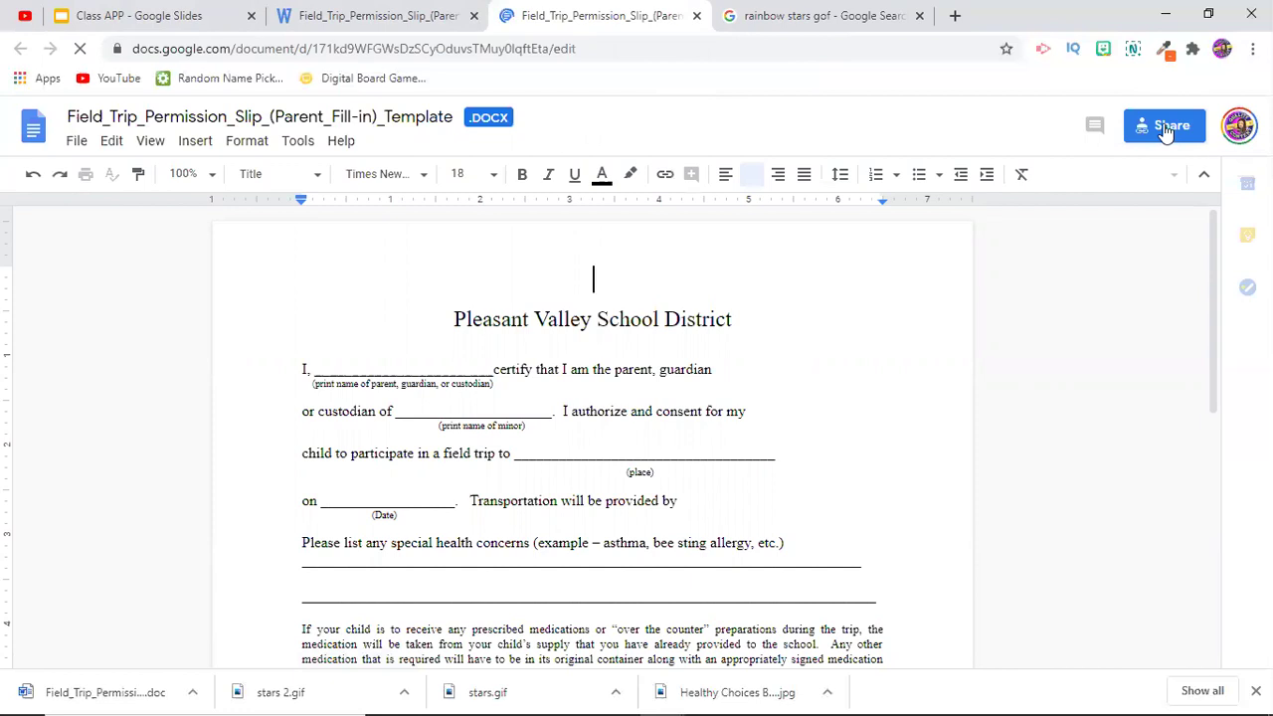
{"action": "left_click", "coordinate": [1164, 129]}
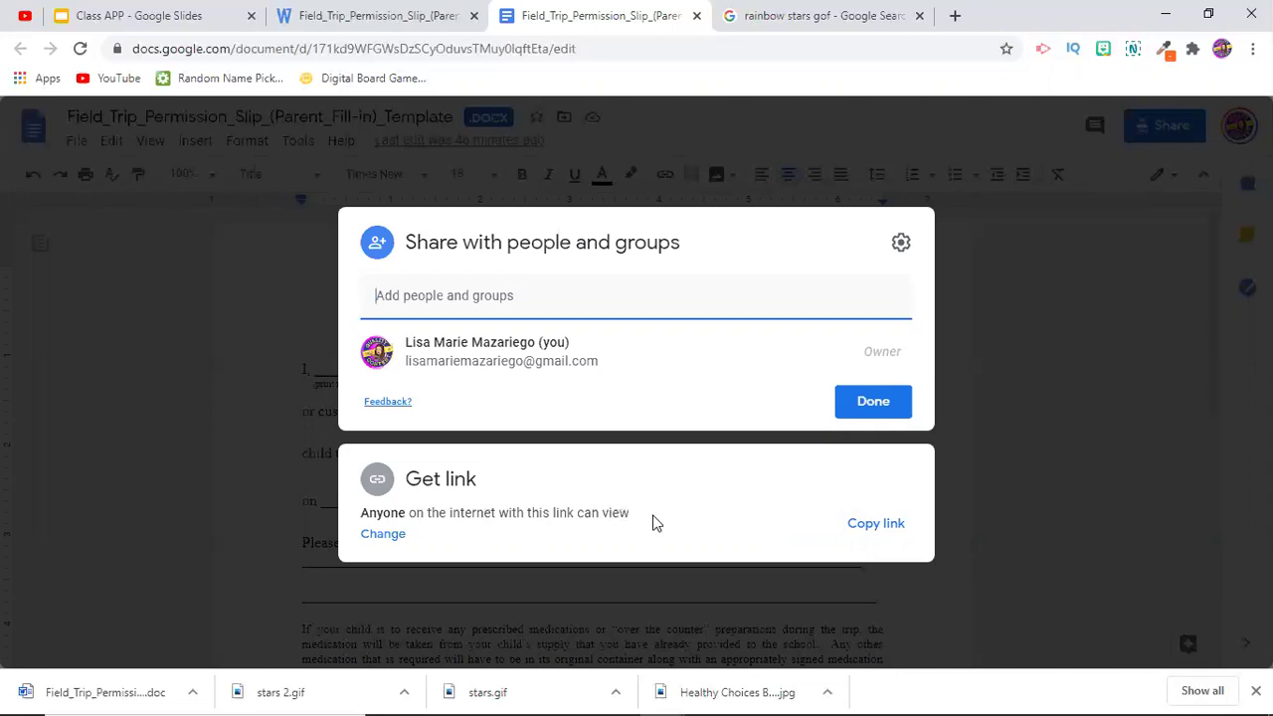
{"action": "left_click", "coordinate": [868, 530]}
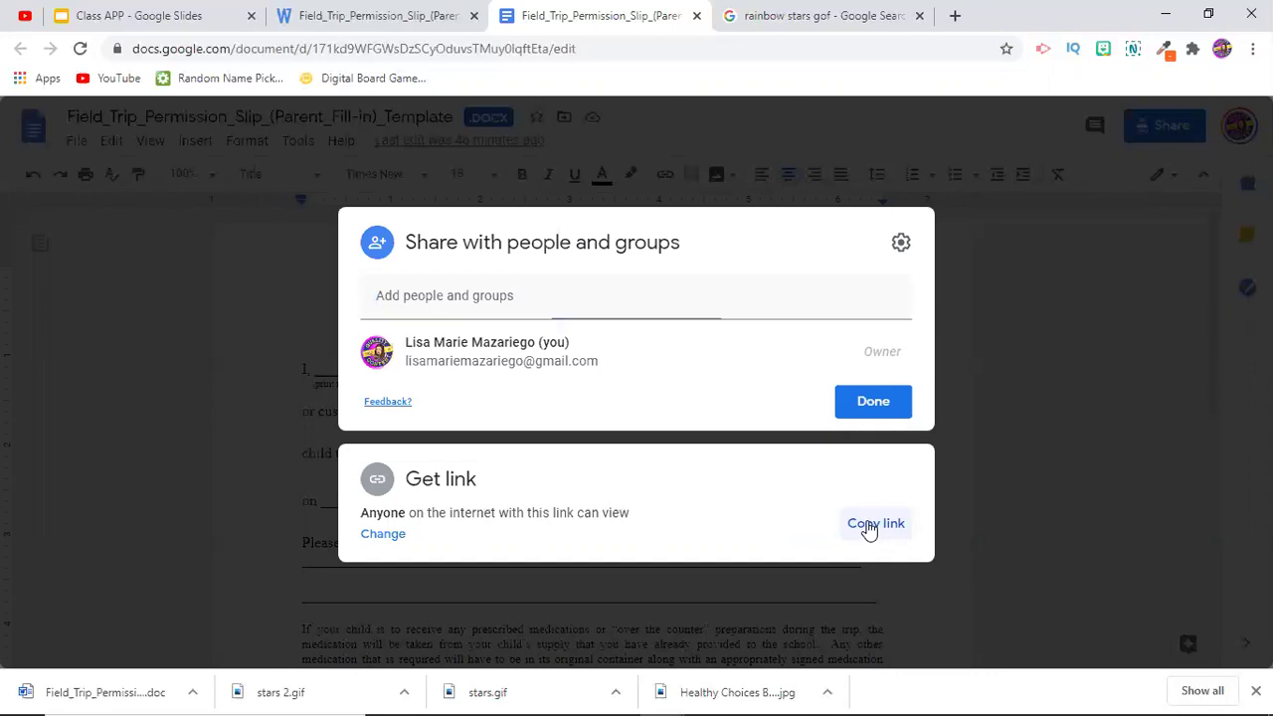
{"action": "left_click", "coordinate": [697, 16]}
{"action": "left_click", "coordinate": [150, 16]}
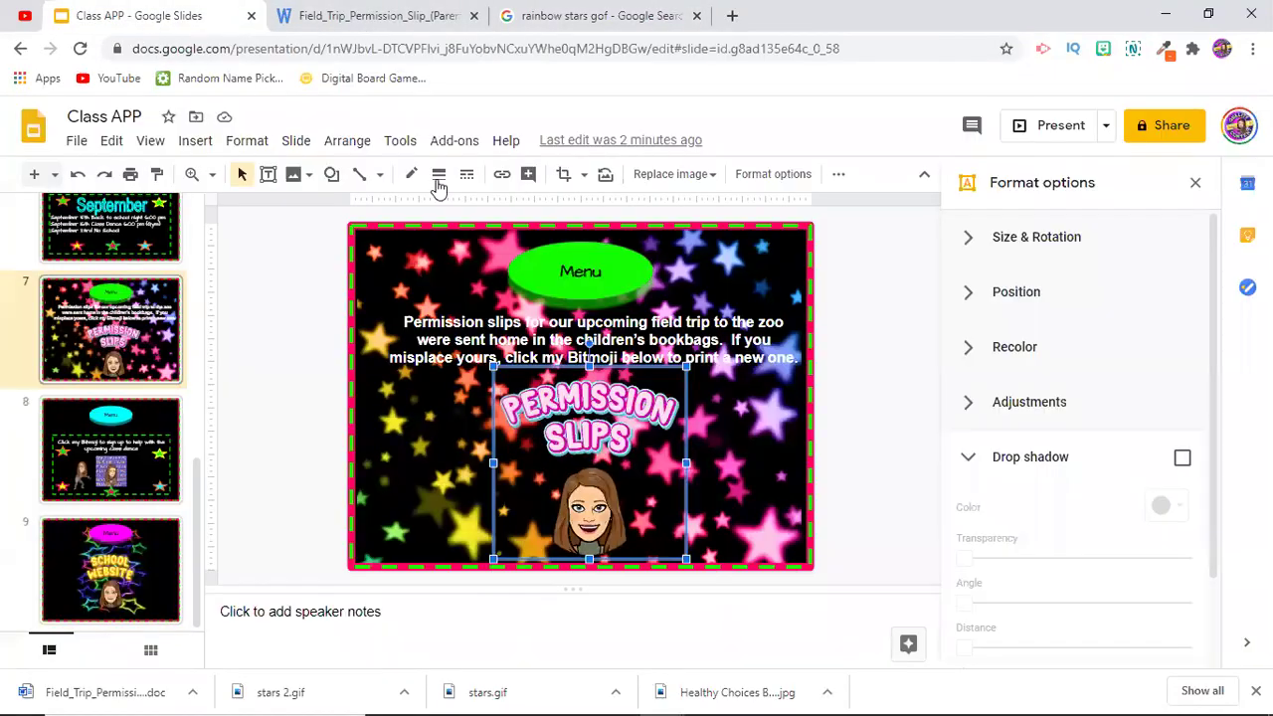
{"action": "right_click", "coordinate": [597, 489]}
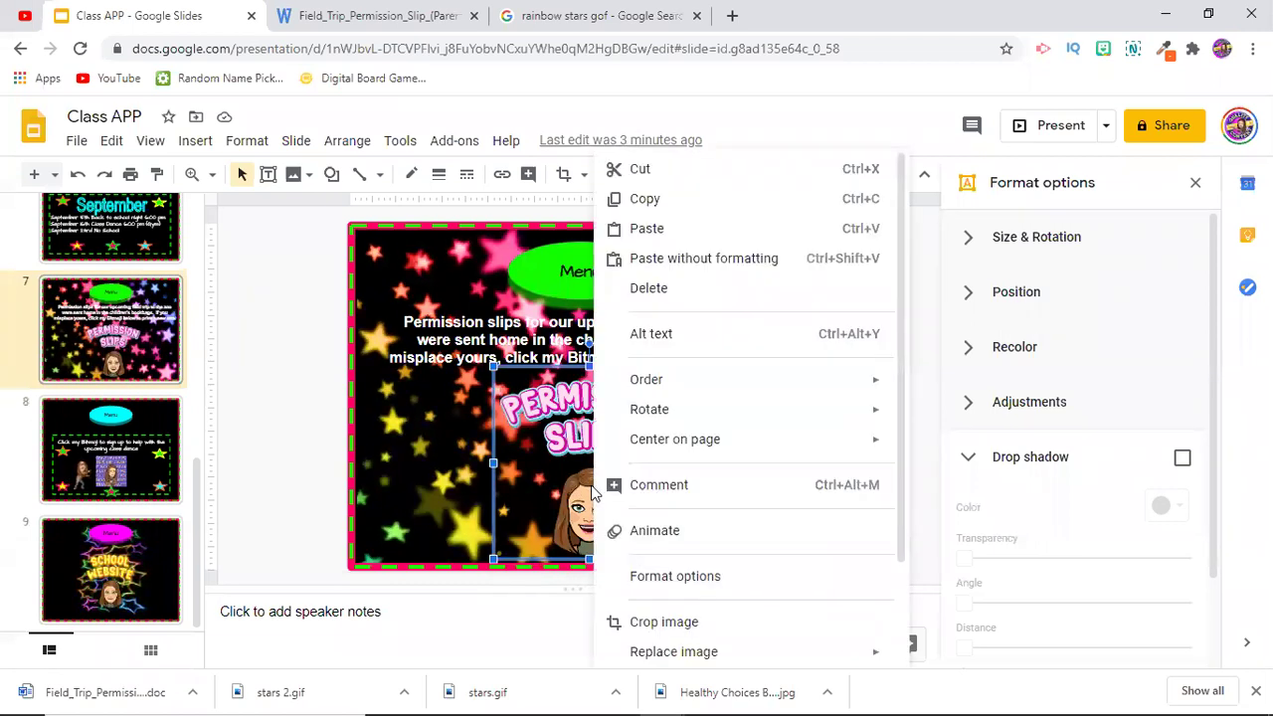
{"action": "key", "text": "Escape"}
{"action": "key", "text": "Page_Down"}
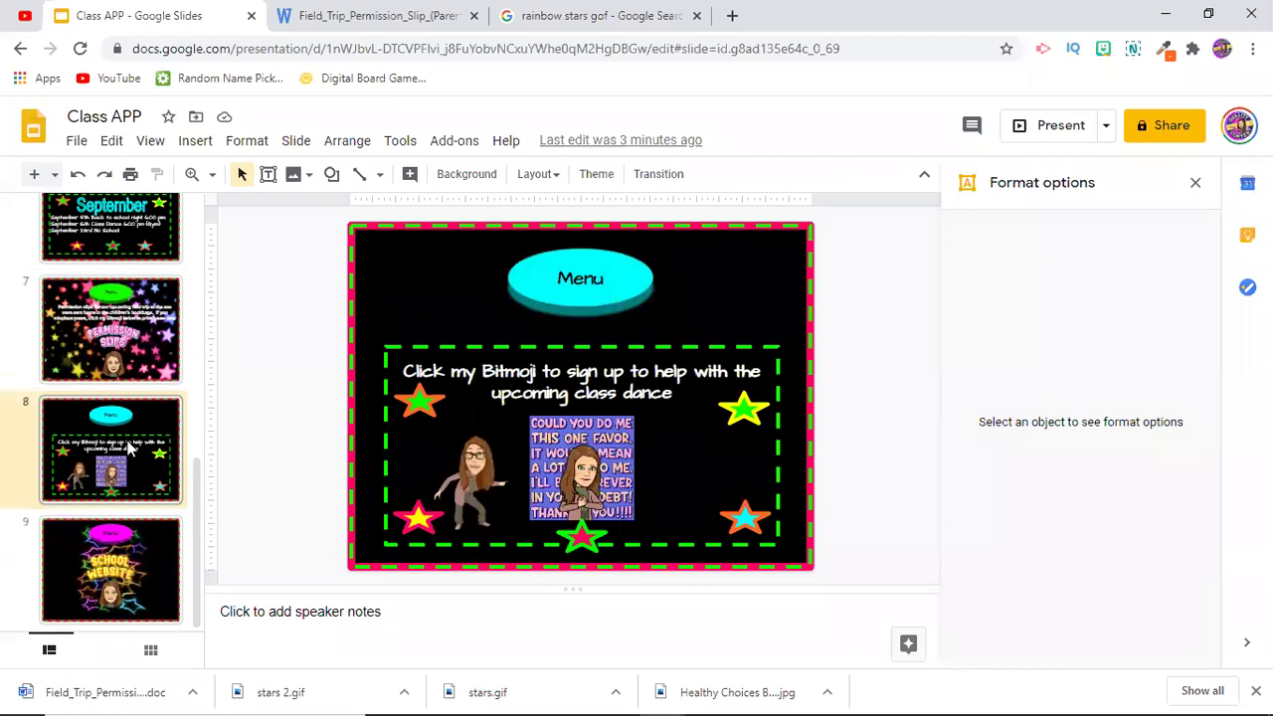
{"action": "left_click", "coordinate": [179, 364]}
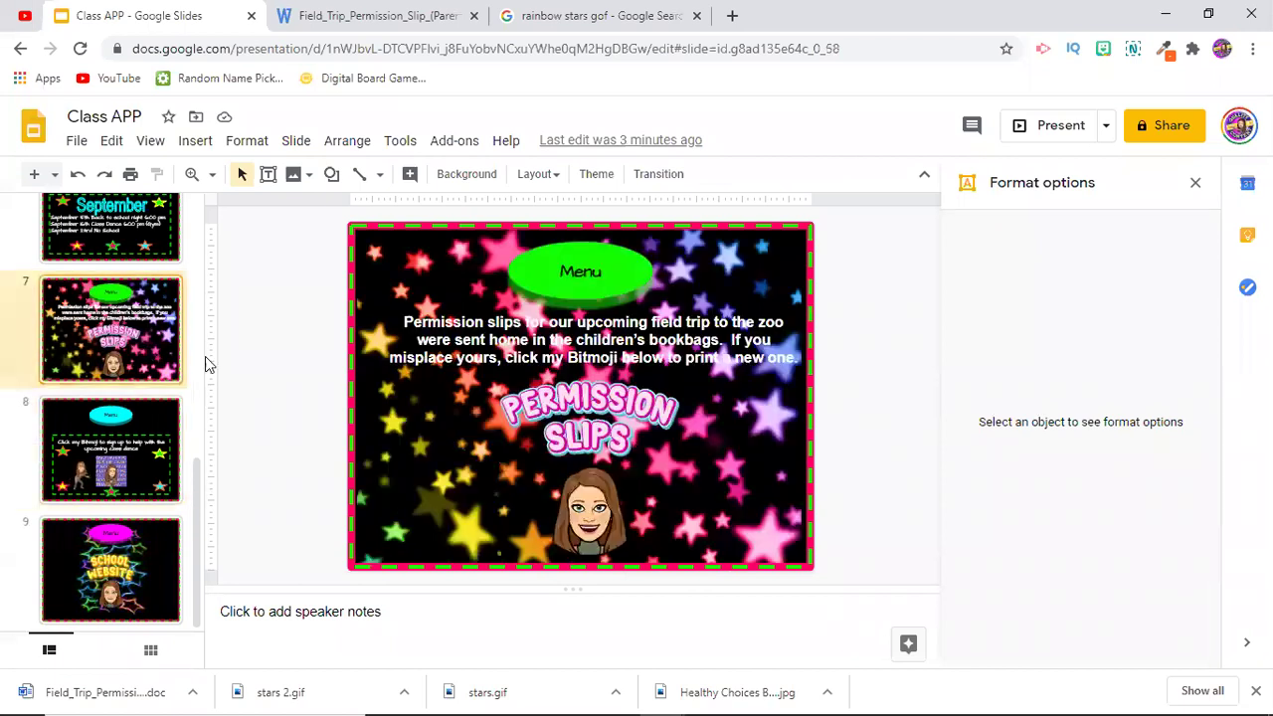
Step: Link the Permission Slips Bitmoji image on slide 7 to the permission slip's sharing link
{"action": "left_click", "coordinate": [597, 457]}
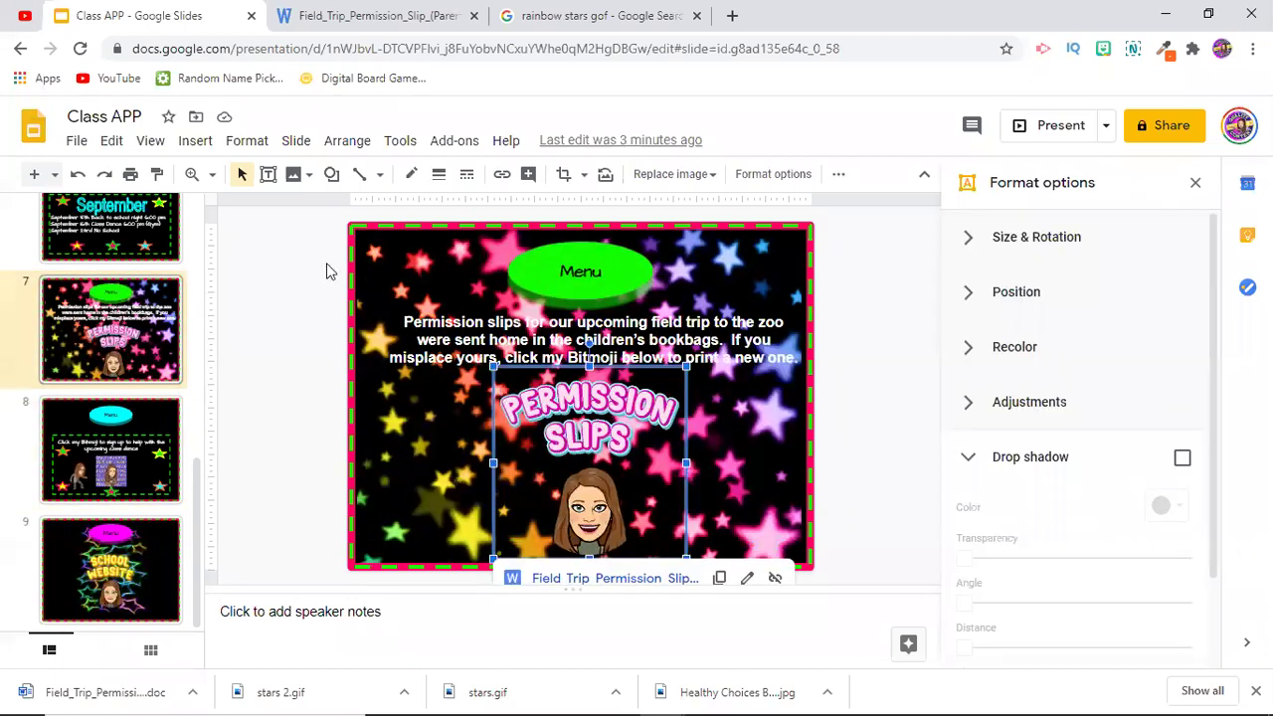
{"action": "left_click", "coordinate": [197, 141]}
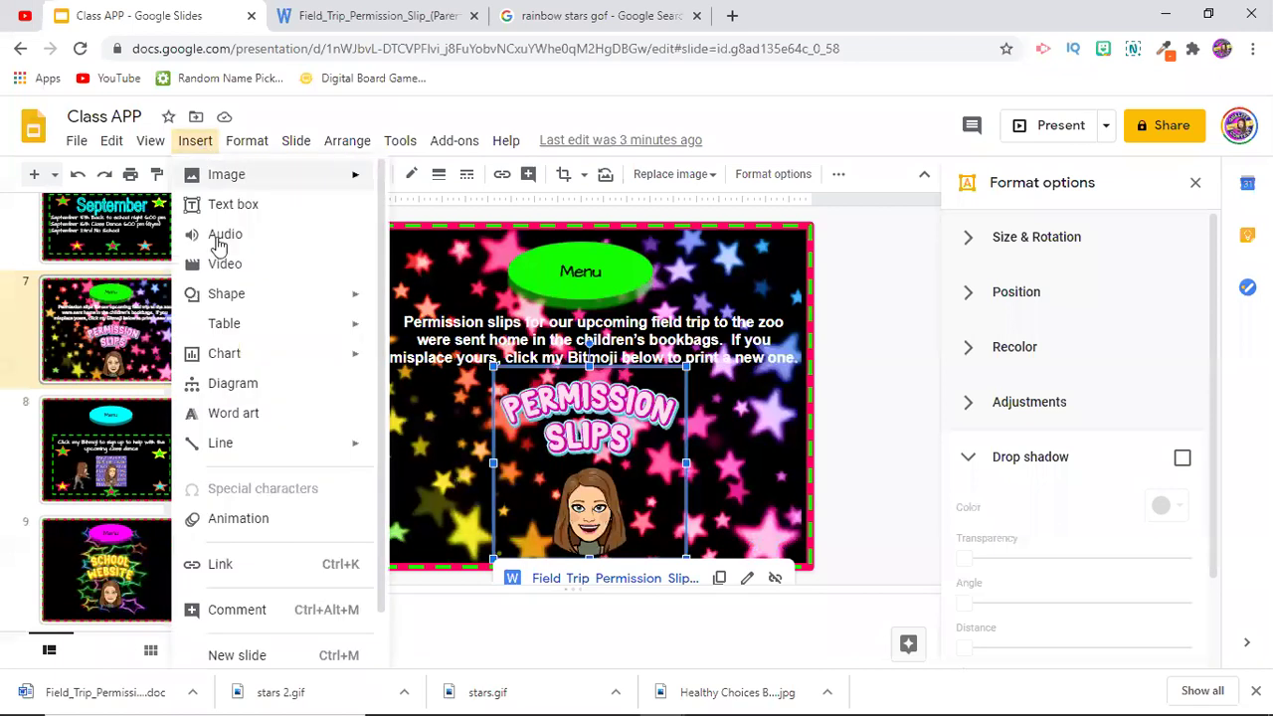
{"action": "left_click", "coordinate": [220, 564]}
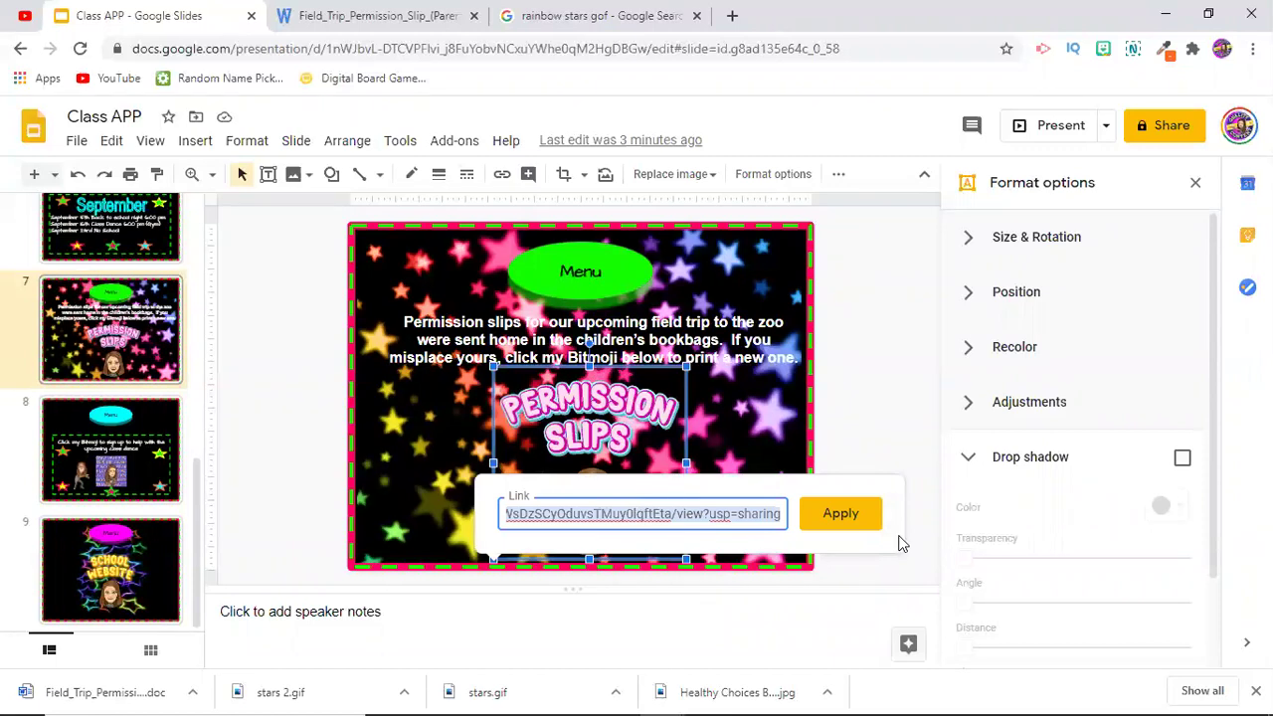
{"action": "left_click", "coordinate": [844, 515]}
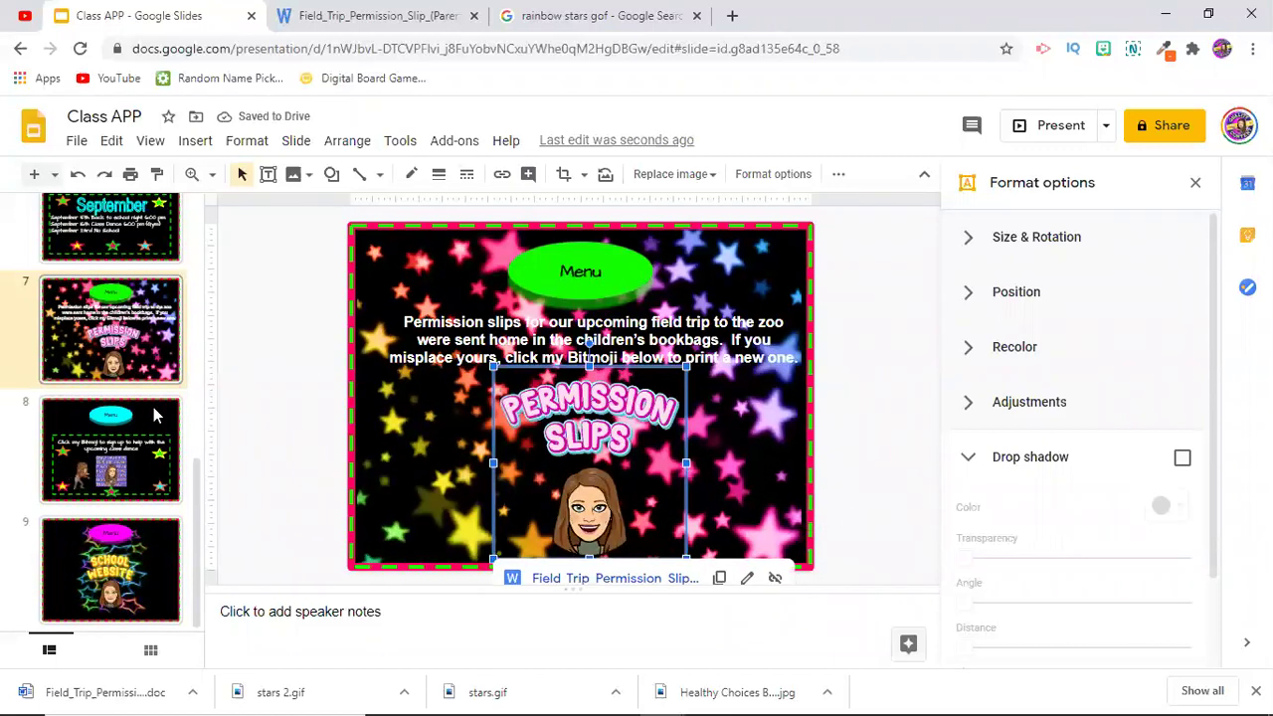
Step: Review the class dance sign-up slide 8 and the school website slide 9, and return to the menu slide 3
{"action": "left_click", "coordinate": [135, 473]}
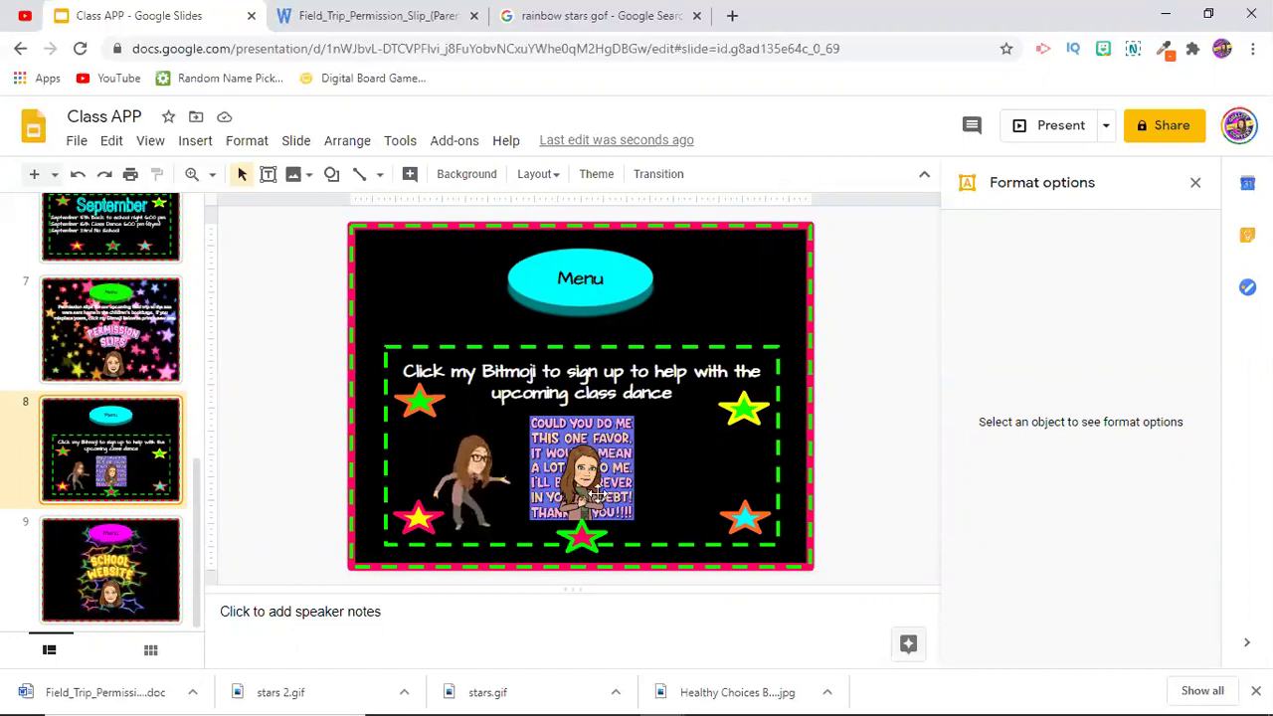
{"action": "left_click", "coordinate": [153, 572]}
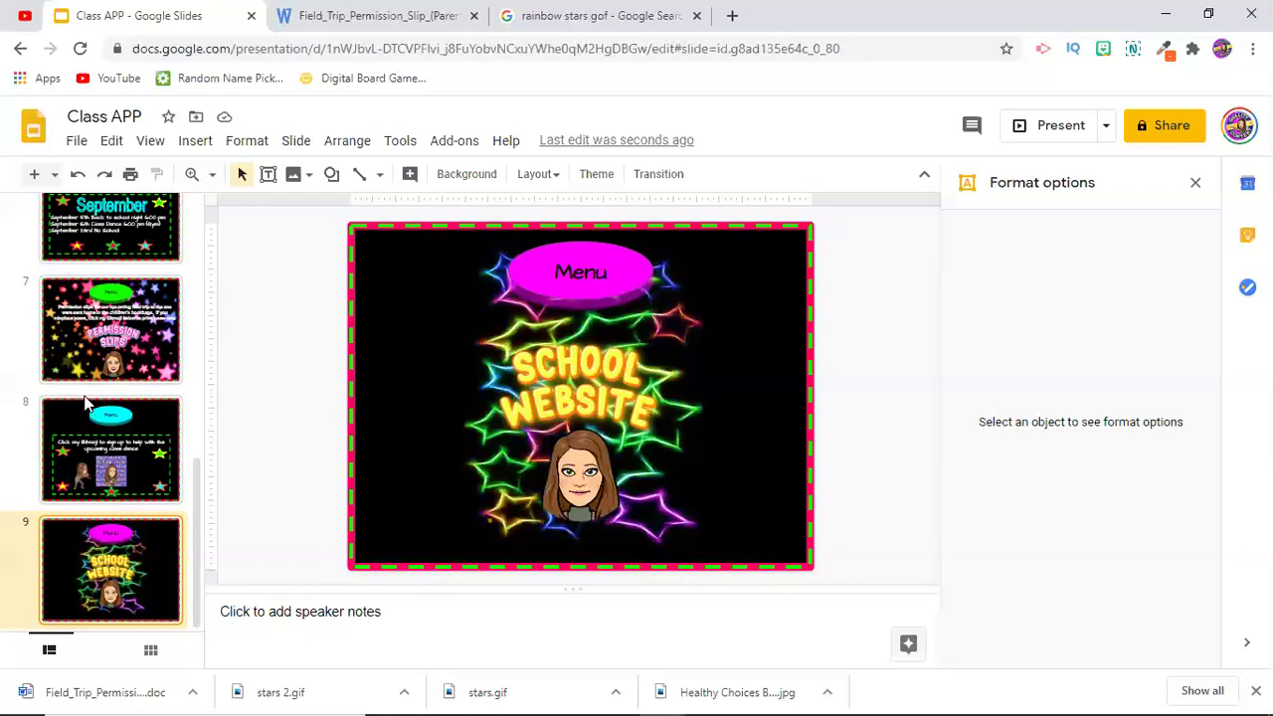
{"action": "scroll", "coordinate": [108, 395], "scroll_direction": "up", "scroll_amount": 5}
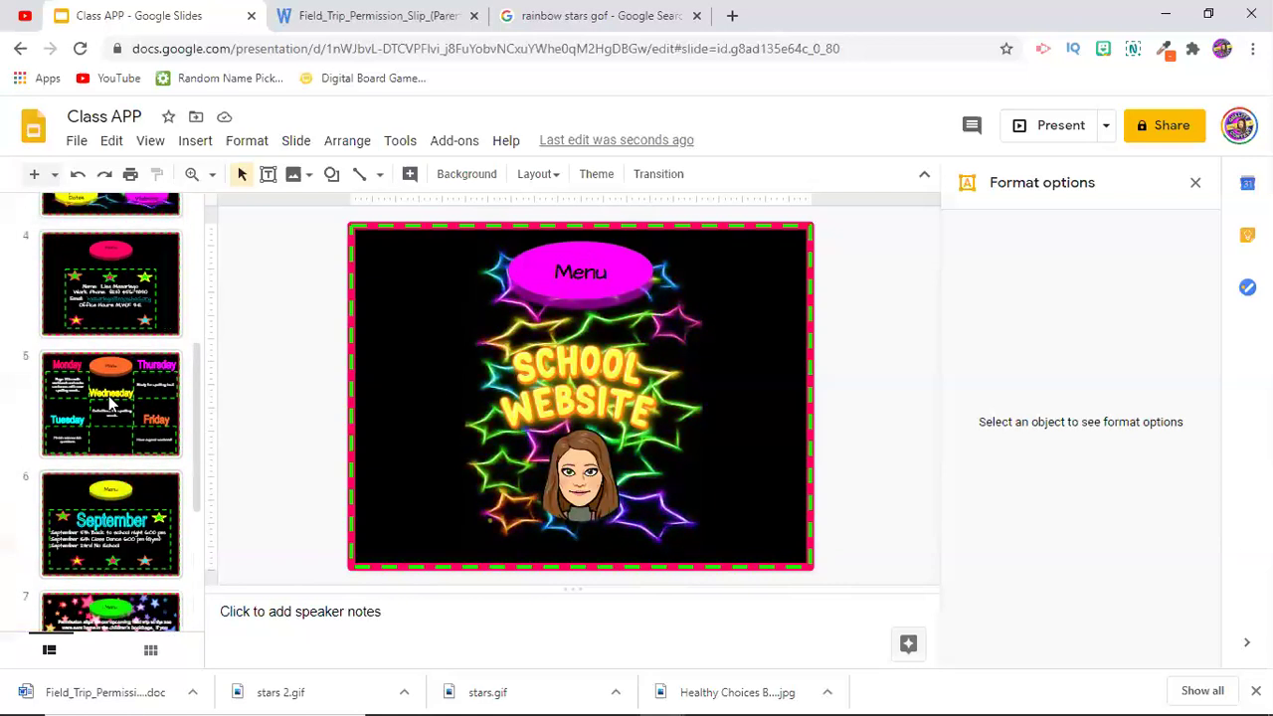
{"action": "scroll", "coordinate": [110, 402], "scroll_direction": "up", "scroll_amount": 2}
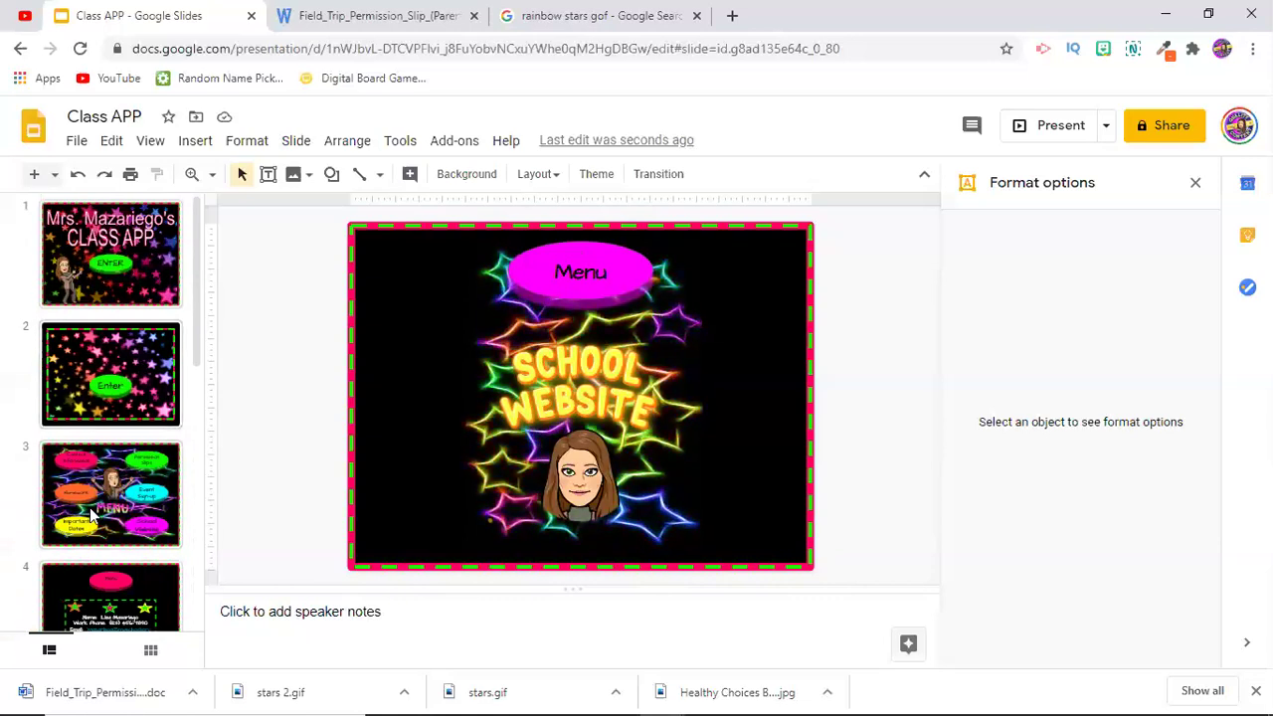
{"action": "left_click", "coordinate": [107, 458]}
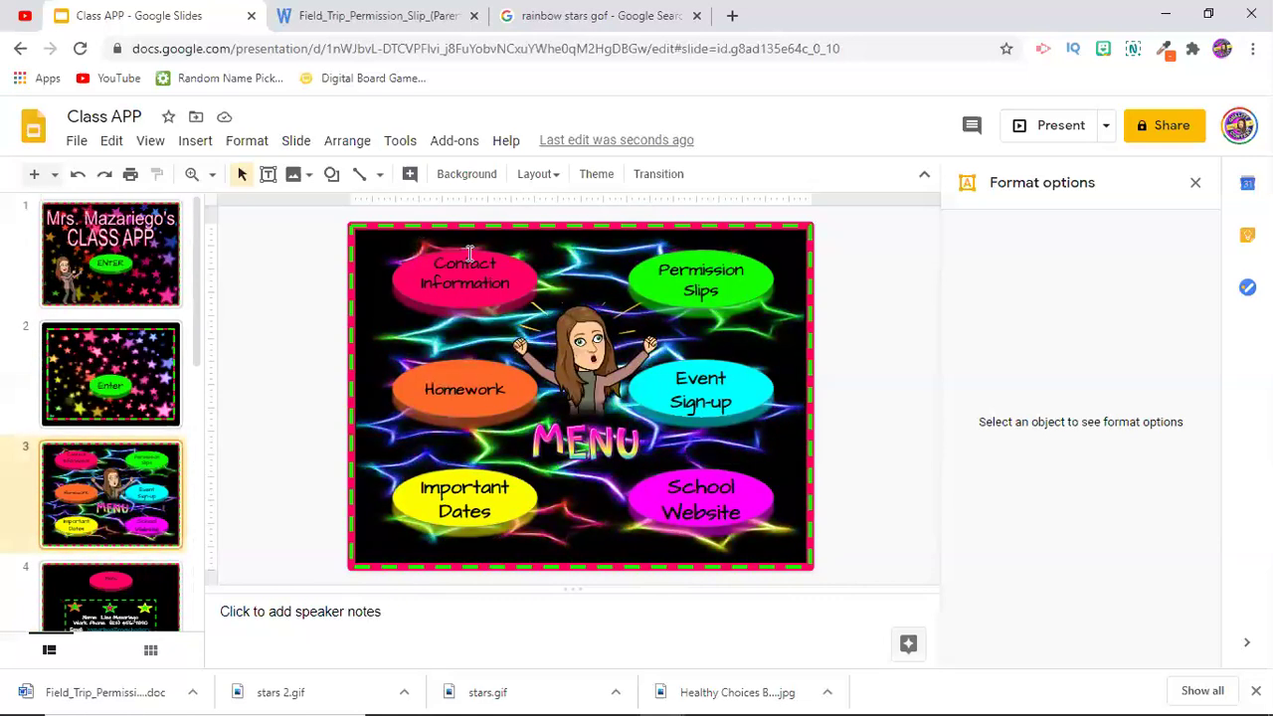